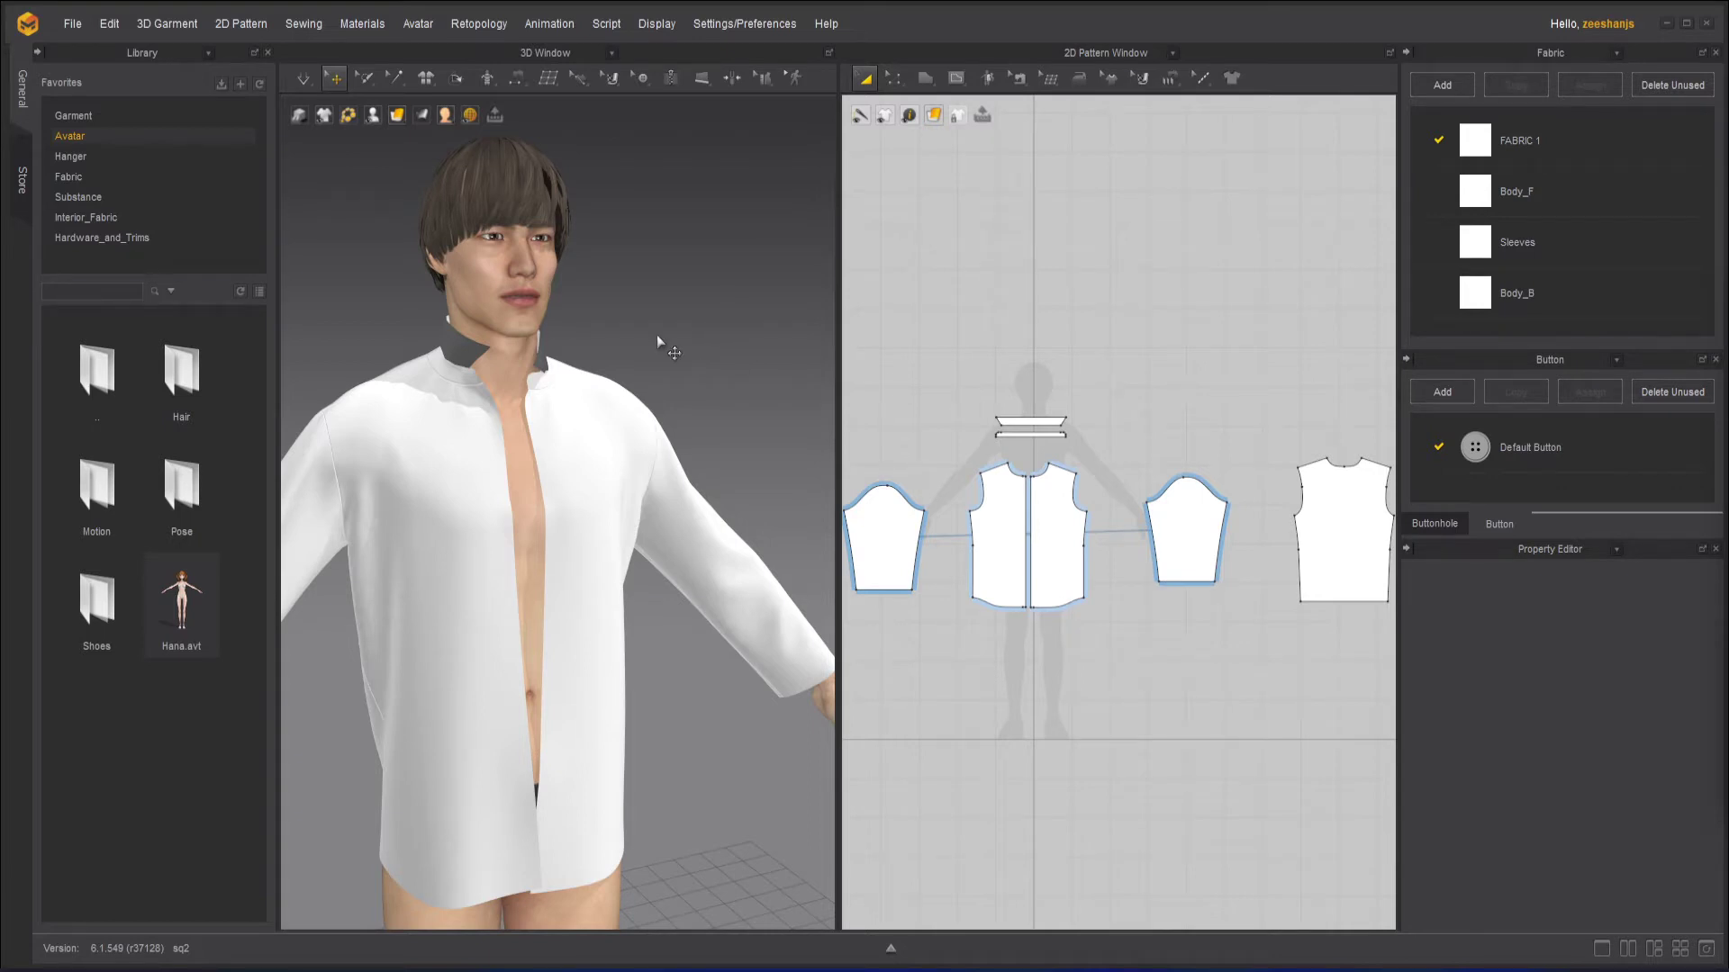
Step: Show the light controller in the 3D window and select the directional light to view its intensity and angle settings
{"action": "scroll", "coordinate": [711, 254], "scroll_direction": "down", "scroll_amount": 3}
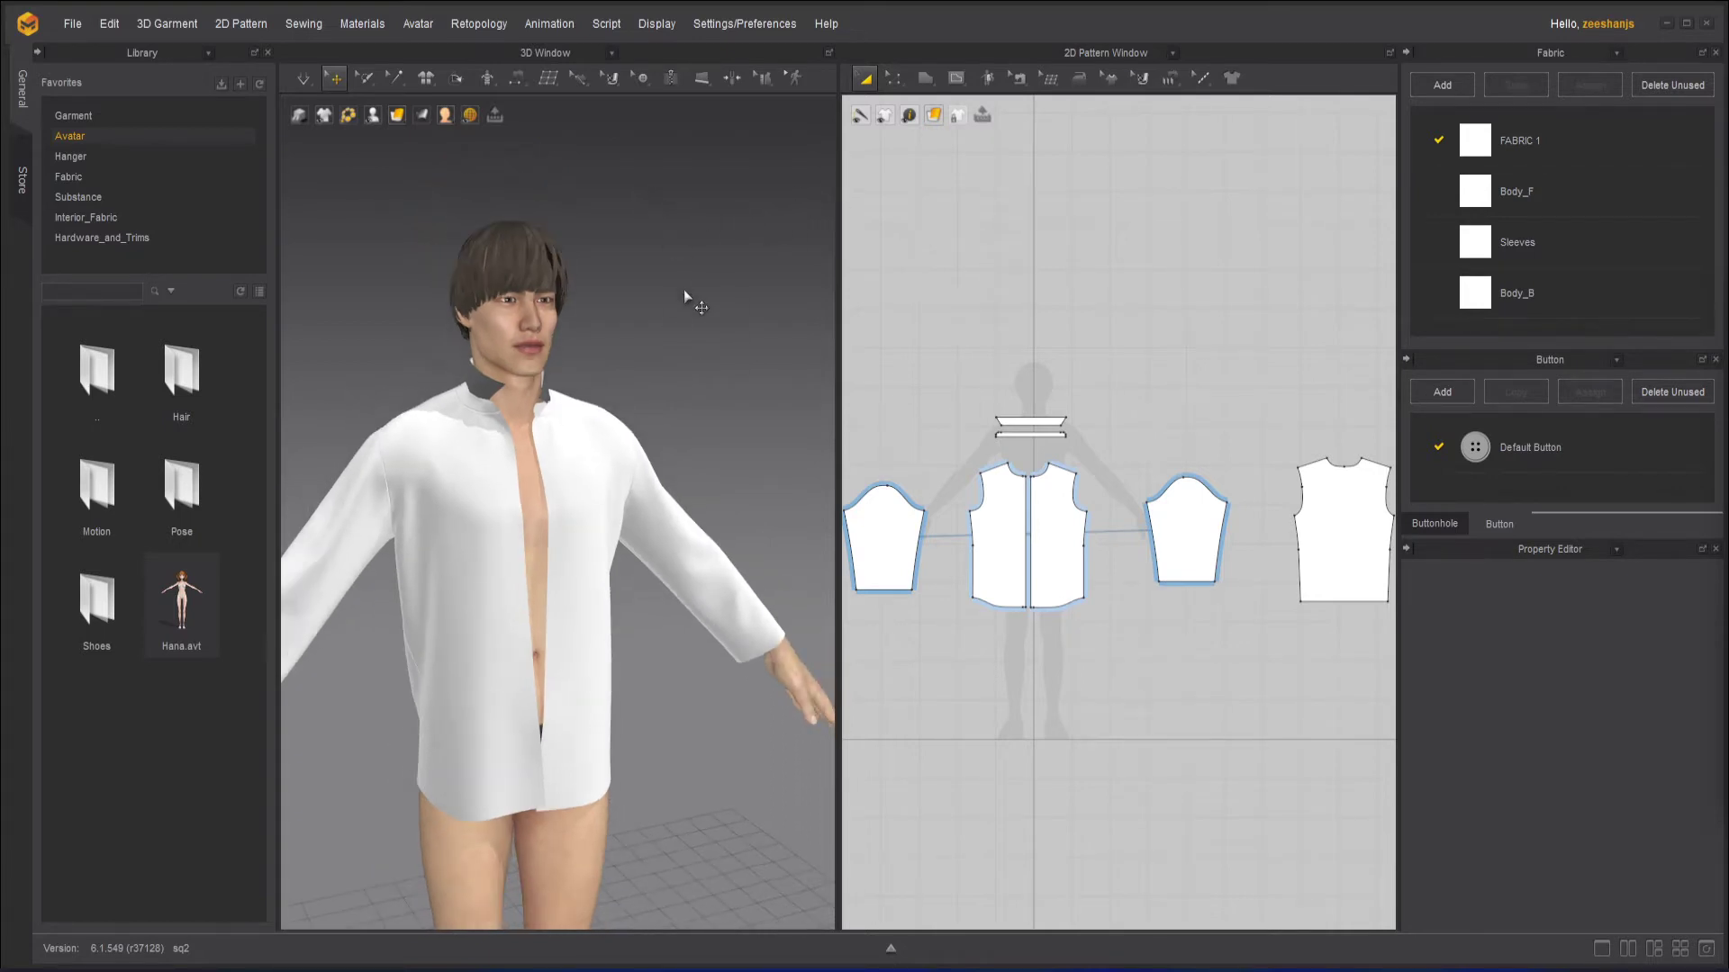
{"action": "right_click_drag", "start_coordinate": [683, 290], "coordinate": [698, 295]}
{"action": "scroll", "coordinate": [690, 301], "scroll_direction": "up", "scroll_amount": 2}
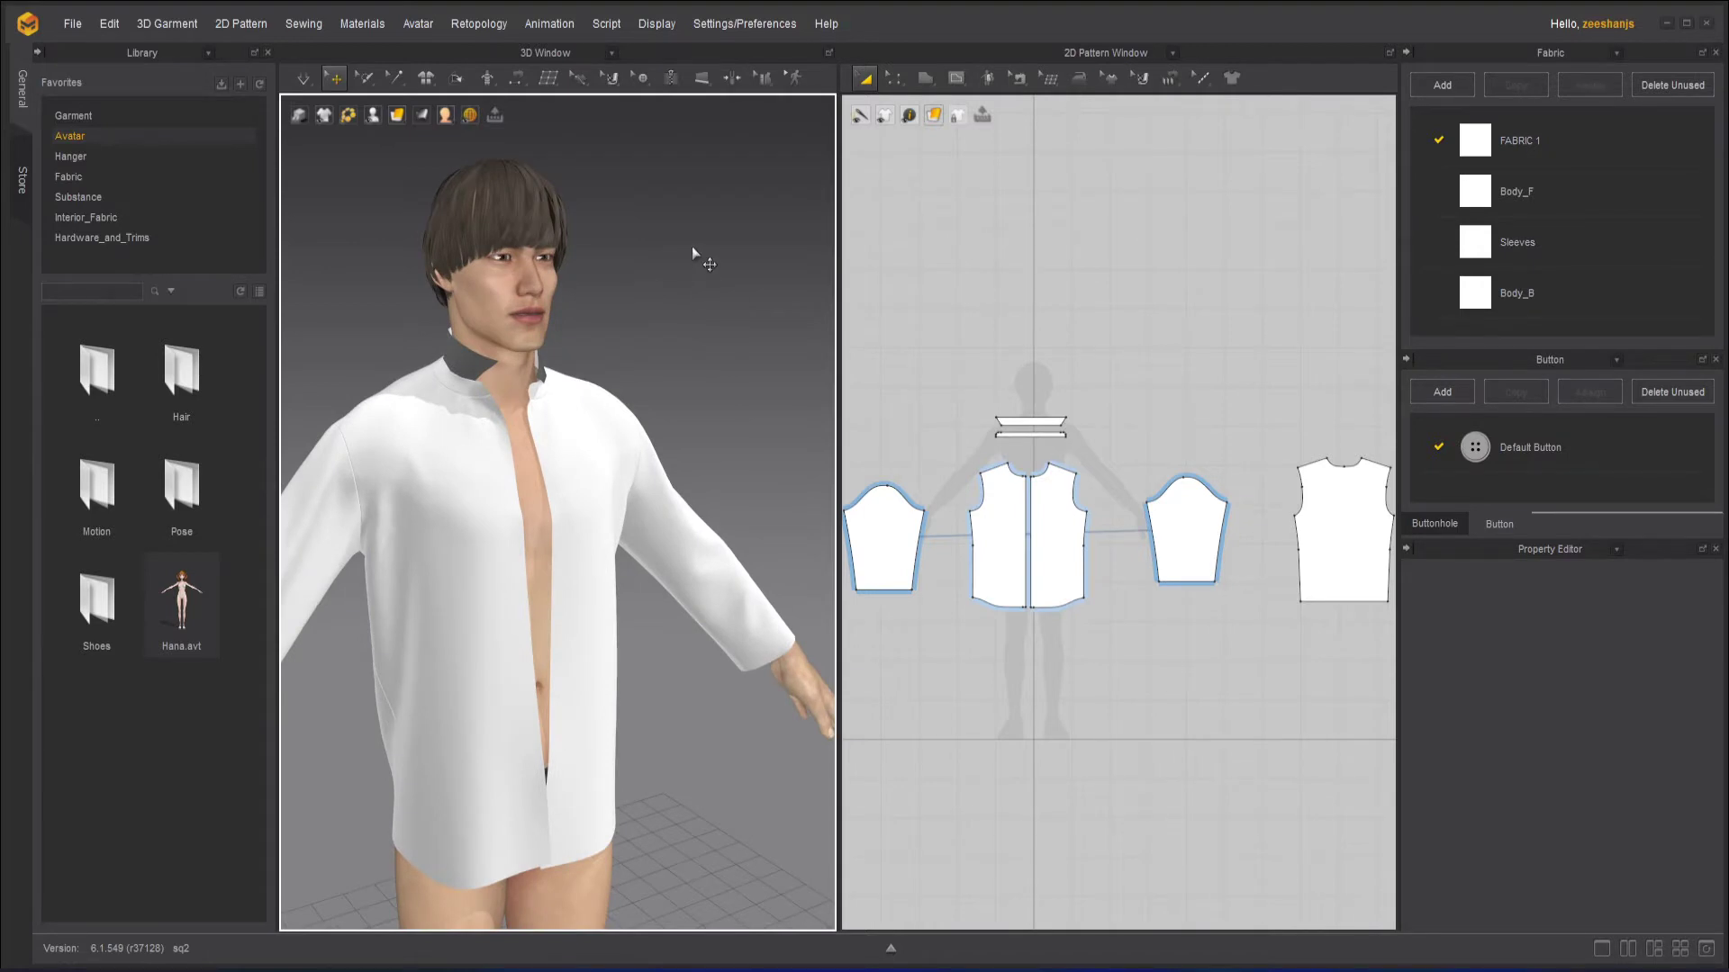
{"action": "mouse_move", "coordinate": [469, 118]}
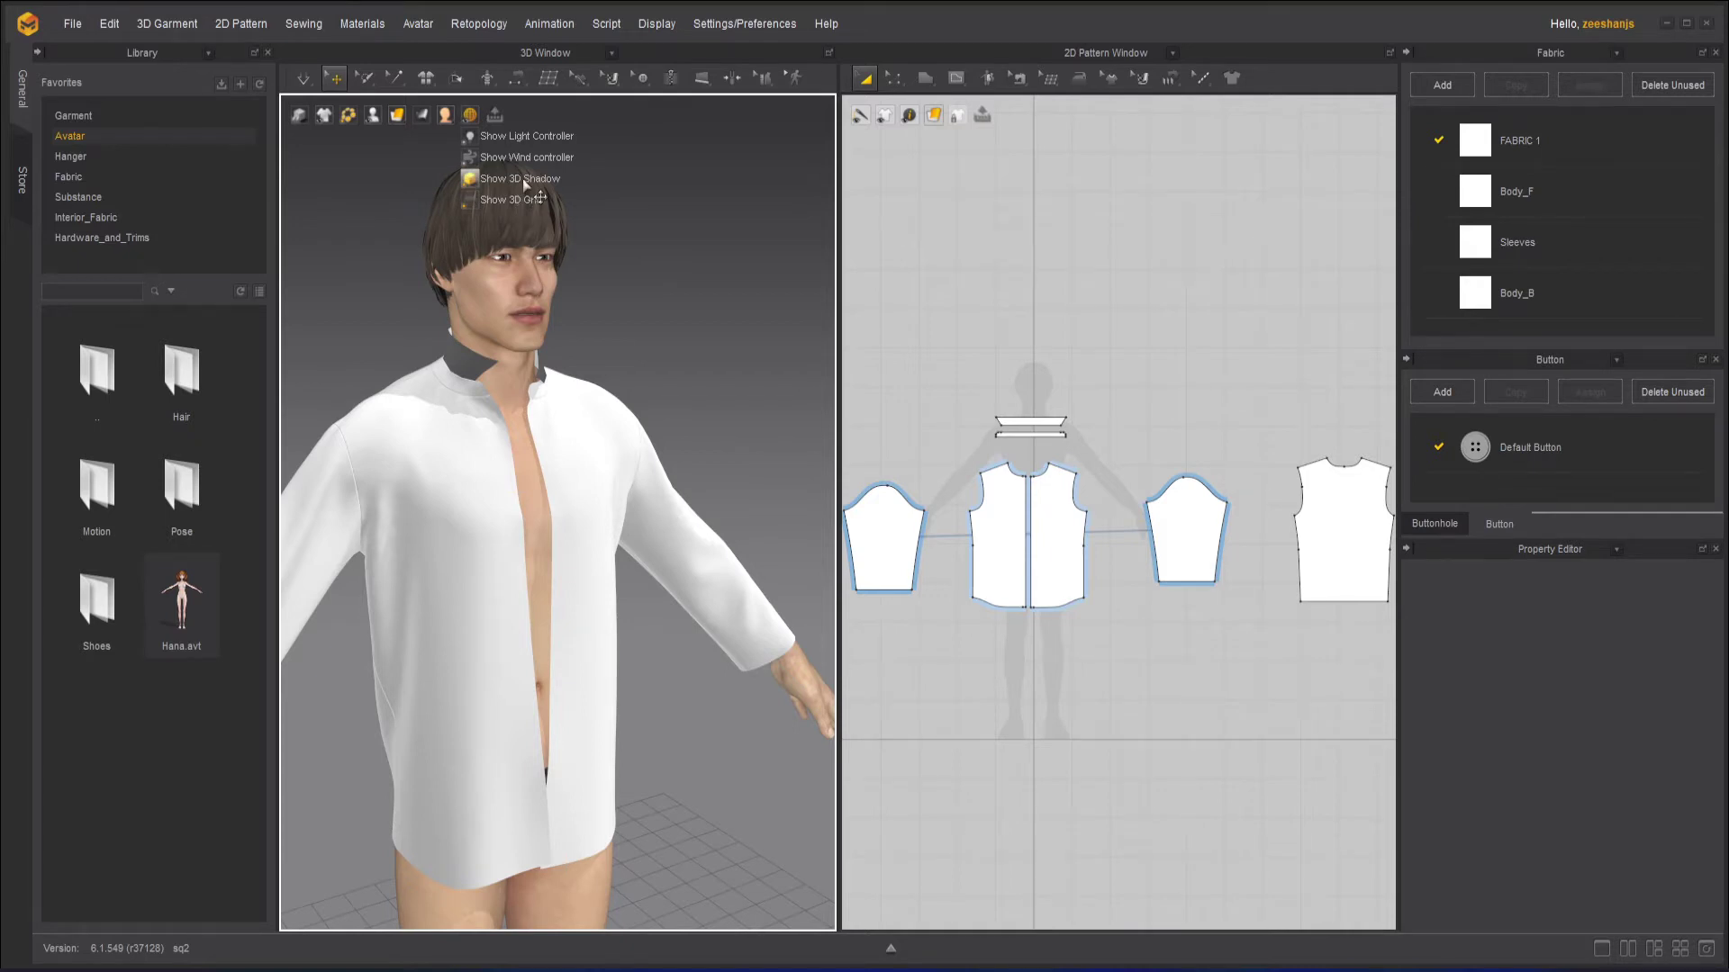
{"action": "left_click", "coordinate": [567, 139]}
{"action": "scroll", "coordinate": [679, 275], "scroll_direction": "down", "scroll_amount": 5}
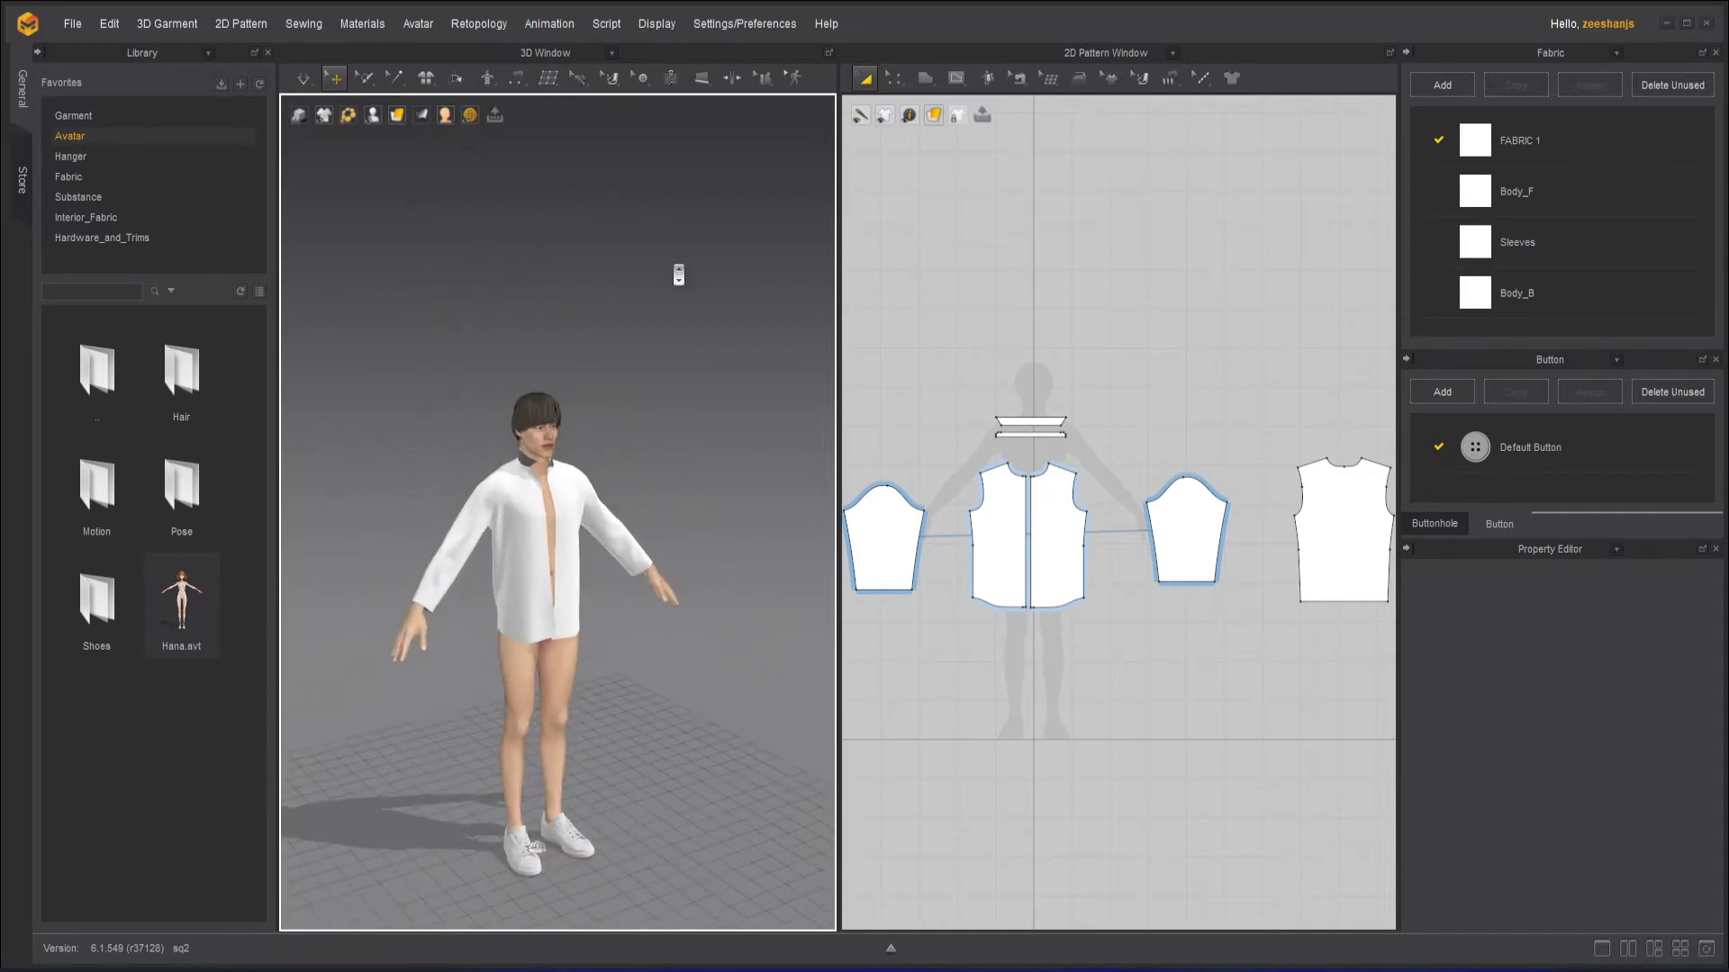
{"action": "left_click", "coordinate": [781, 351]}
{"action": "middle_click_drag", "start_coordinate": [769, 442], "coordinate": [724, 498]}
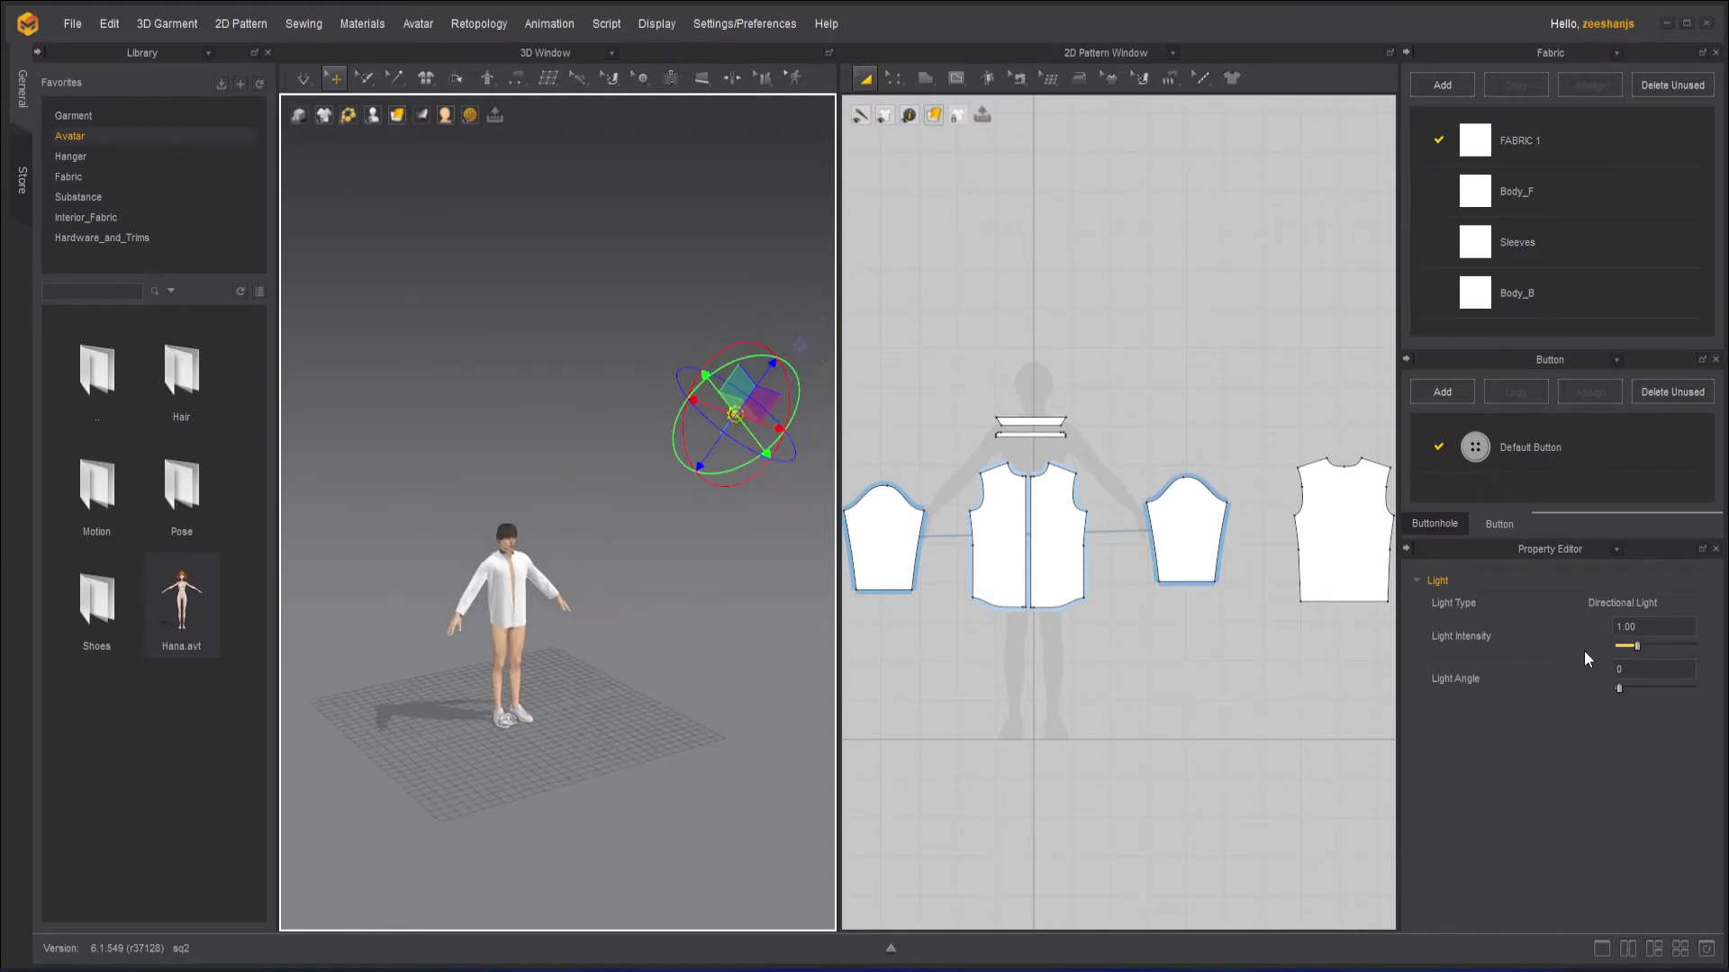
{"action": "left_click", "coordinate": [1636, 647]}
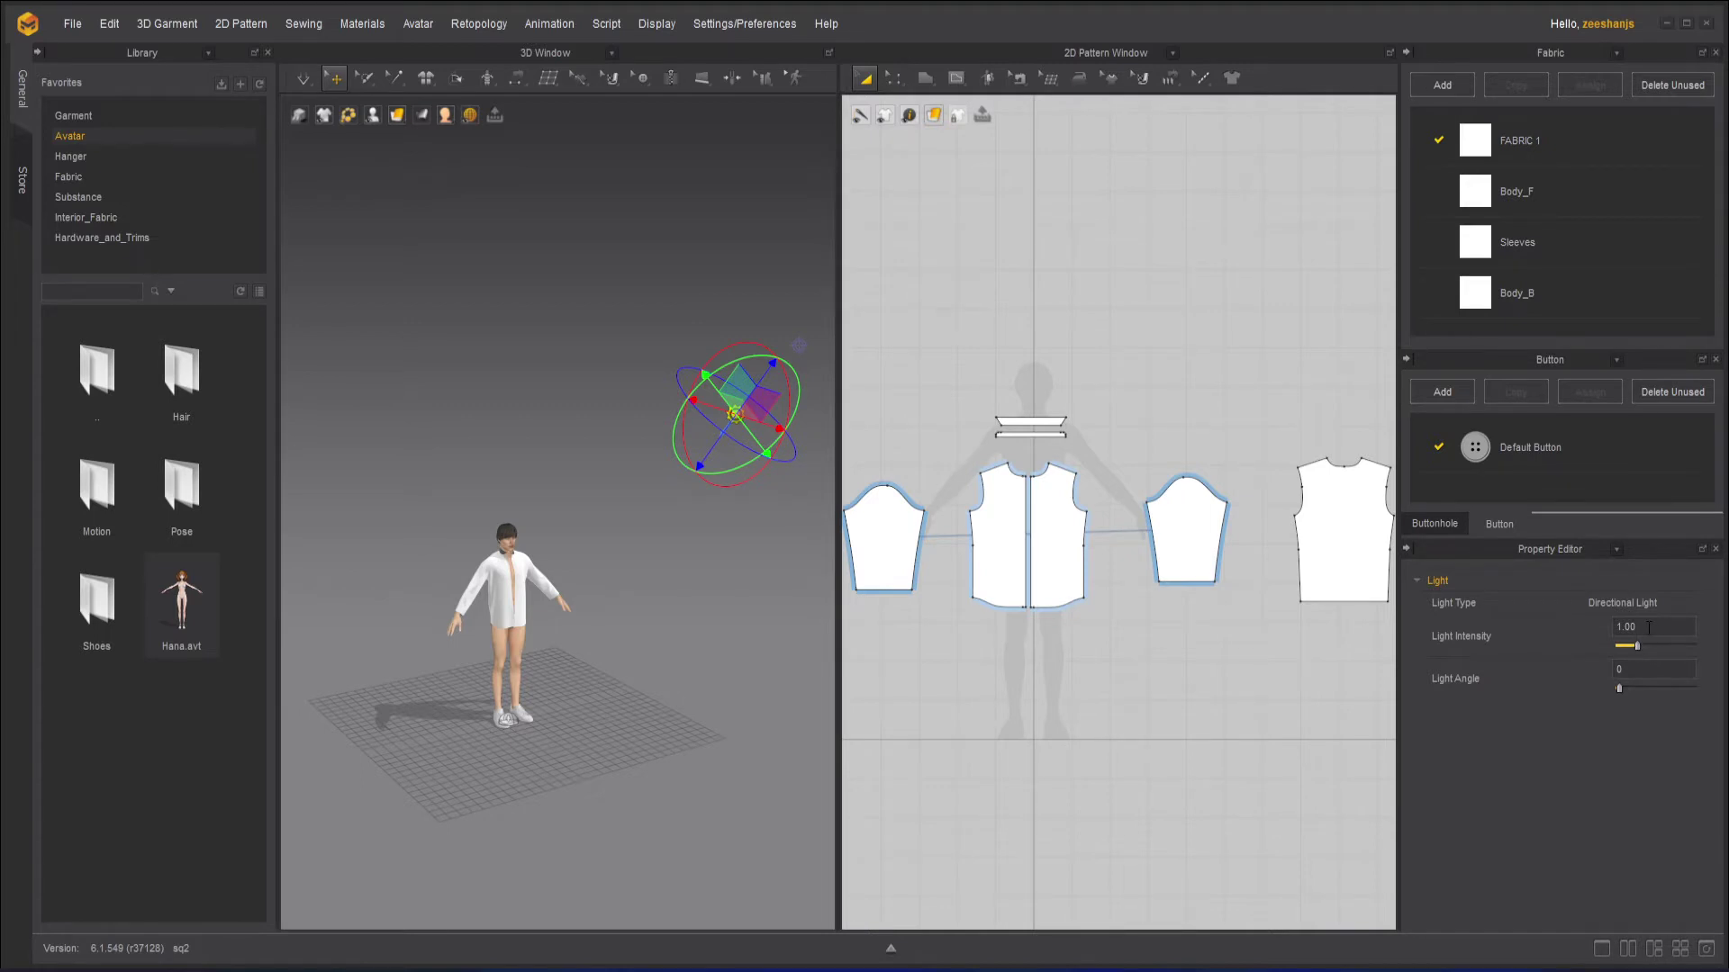
{"action": "left_click", "coordinate": [1621, 627]}
{"action": "scroll", "coordinate": [776, 405], "scroll_direction": "up", "scroll_amount": 1}
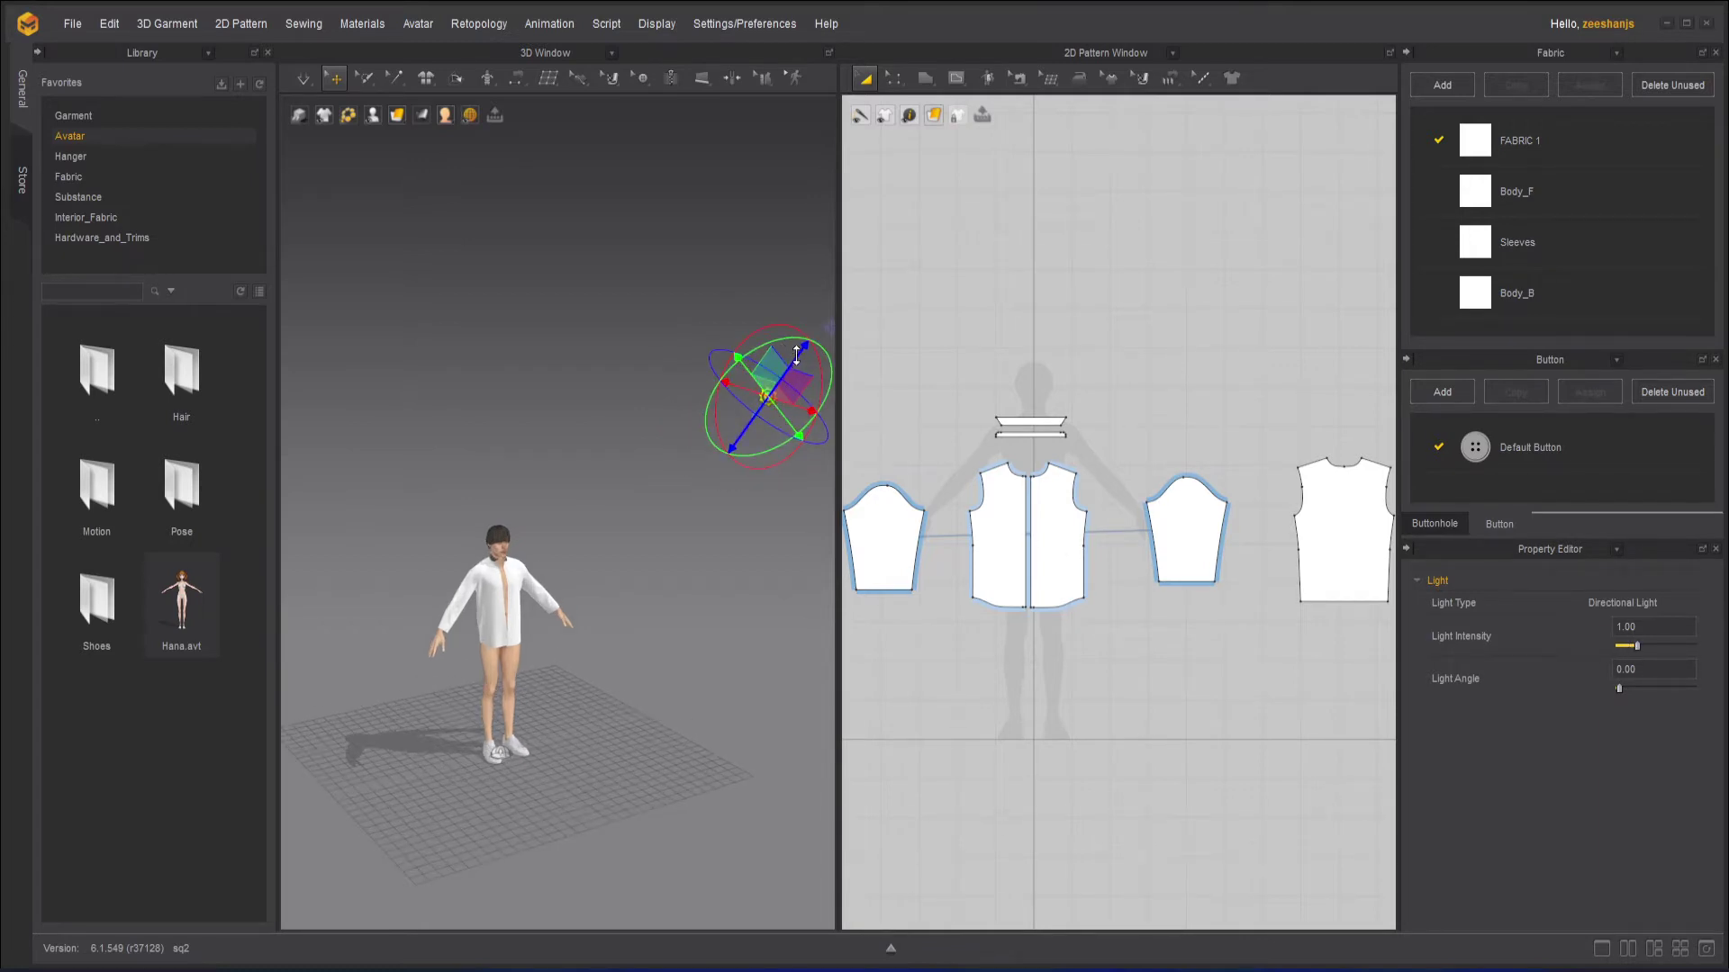
Step: Move the directional light closer to the avatar and rotate it to change the direction of the cast shadow
{"action": "left_click_drag", "start_coordinate": [796, 354], "coordinate": [721, 444]}
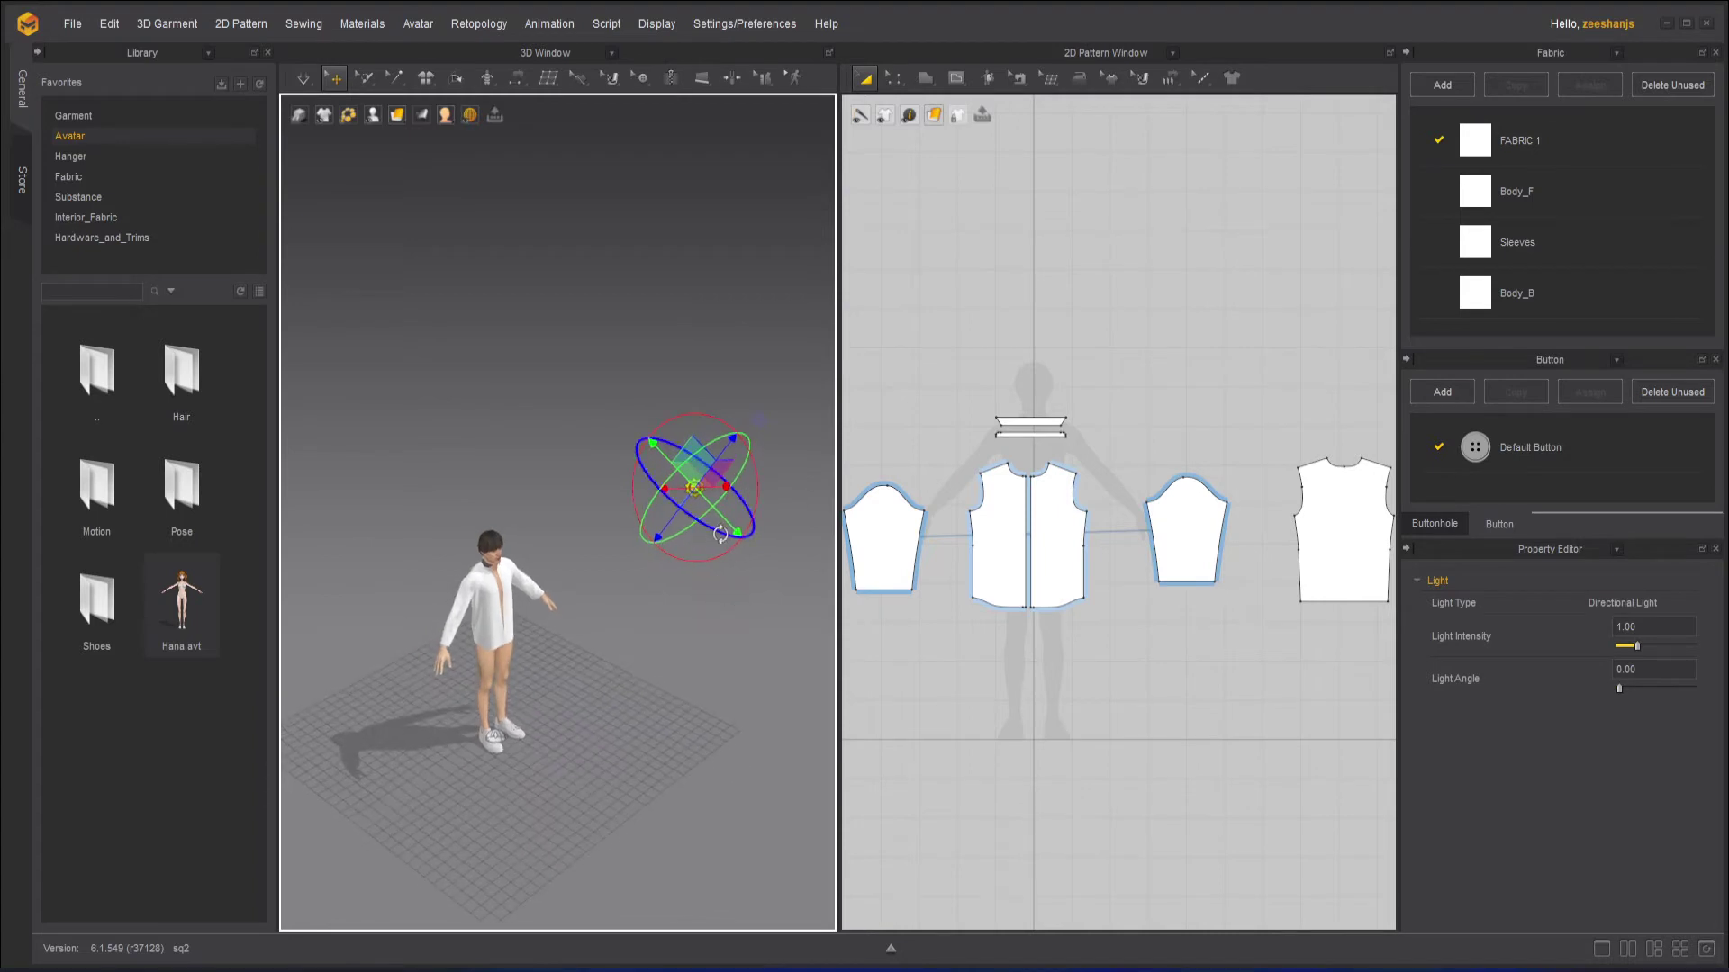
{"action": "left_click_drag", "start_coordinate": [721, 530], "coordinate": [635, 503]}
{"action": "left_click_drag", "start_coordinate": [670, 391], "coordinate": [603, 474]}
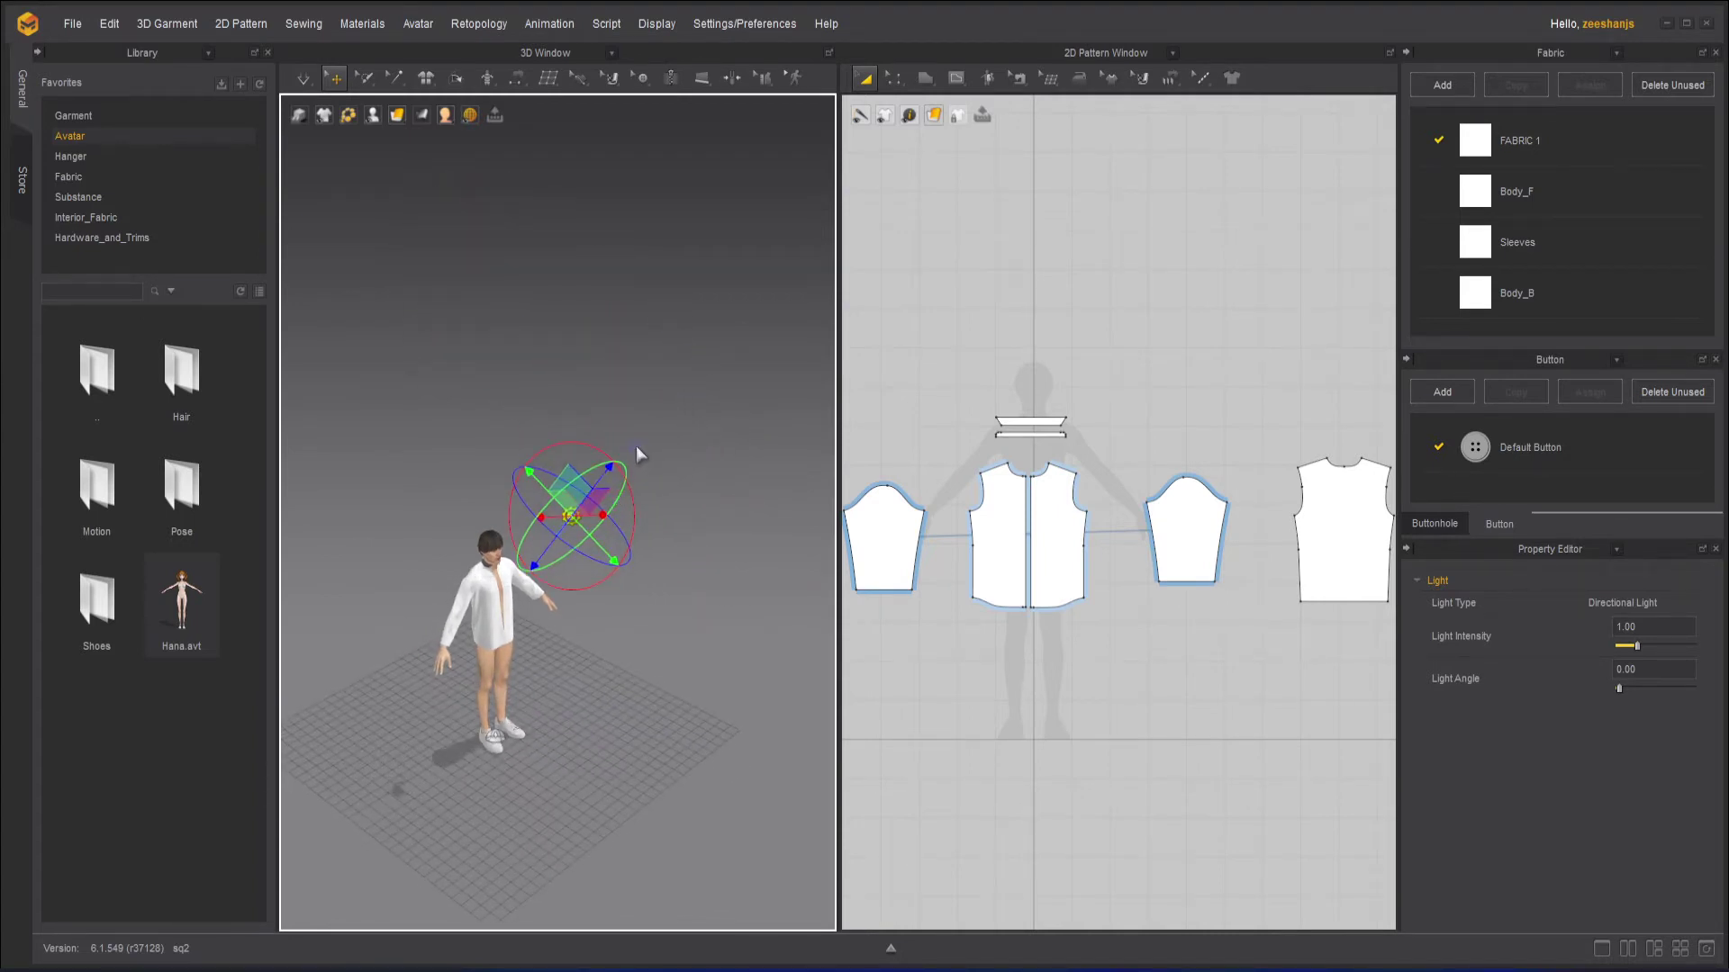
{"action": "left_click", "coordinate": [581, 513]}
{"action": "scroll", "coordinate": [578, 527], "scroll_direction": "up", "scroll_amount": 2}
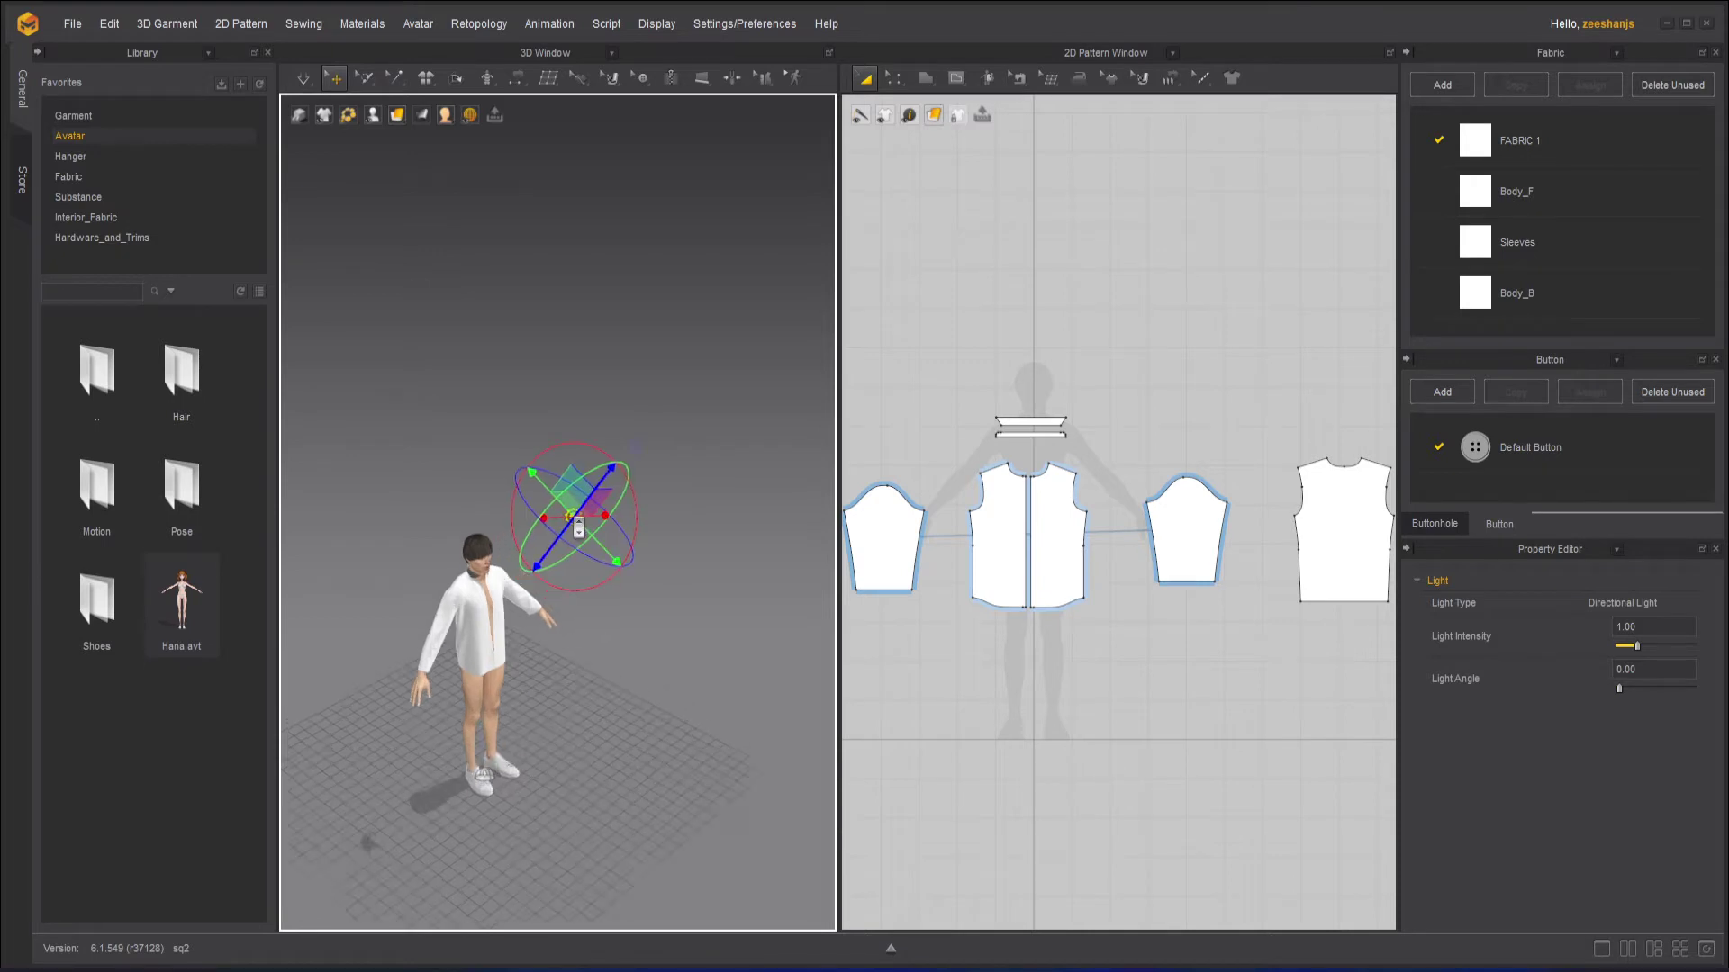
{"action": "scroll", "coordinate": [578, 527], "scroll_direction": "up", "scroll_amount": 1}
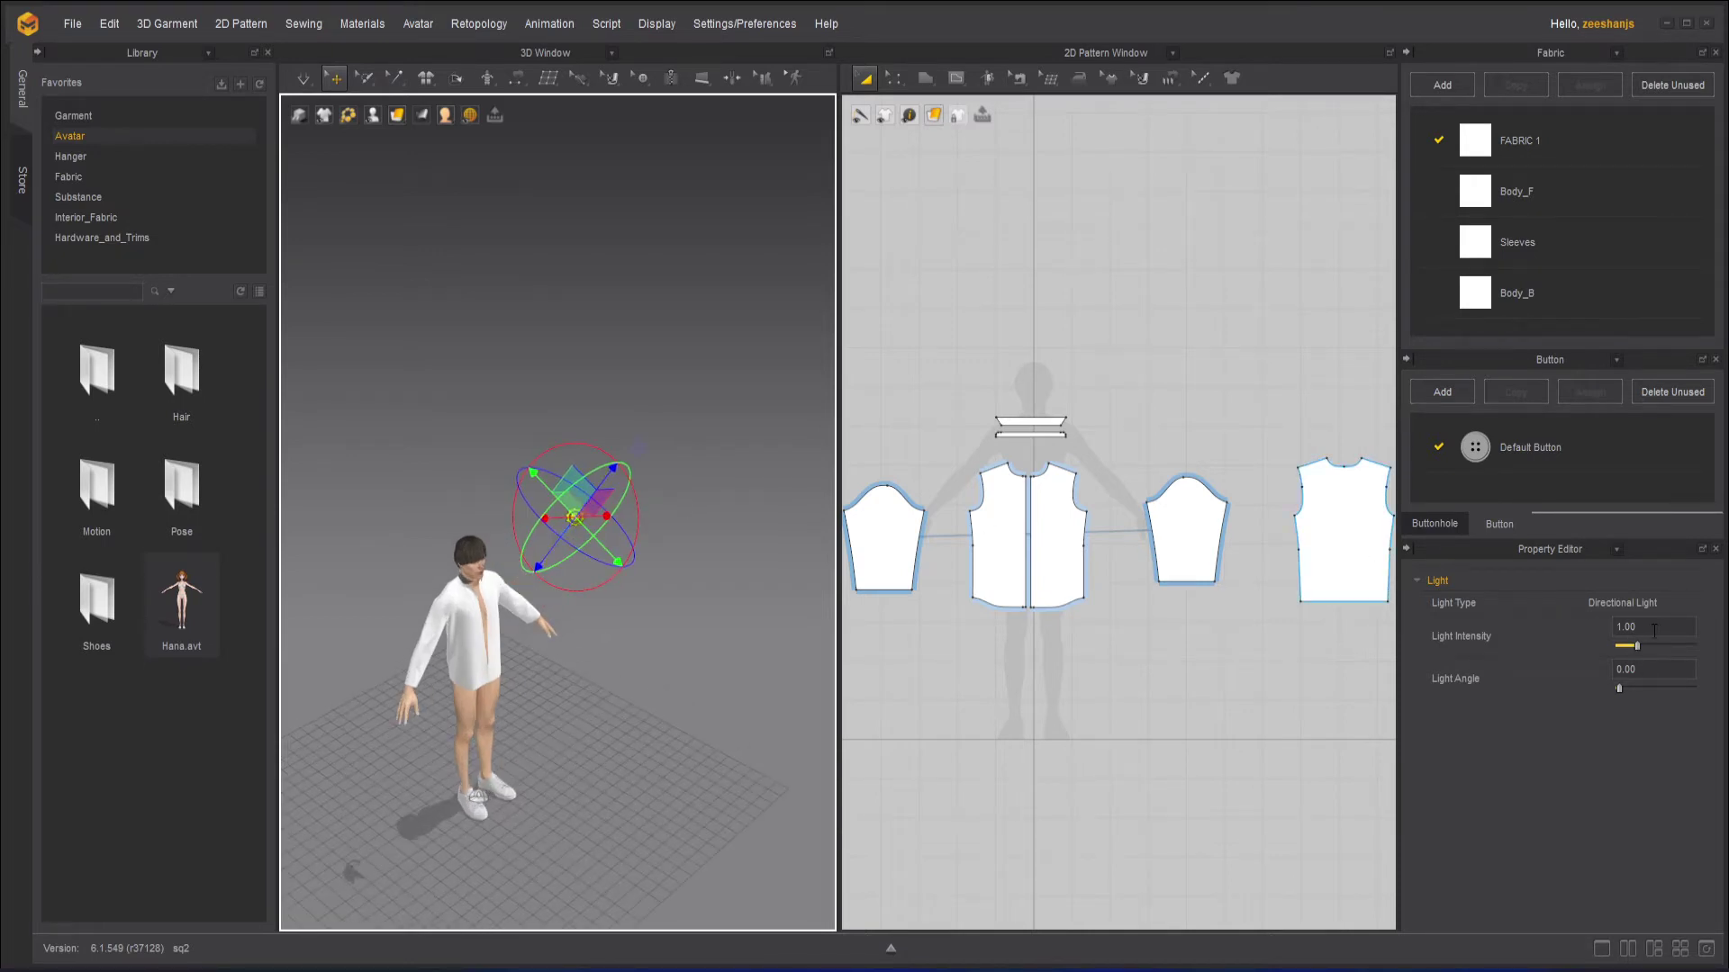
Step: Move the directional light back up and away from the avatar
{"action": "left_click_drag", "start_coordinate": [1657, 631], "coordinate": [1603, 631]}
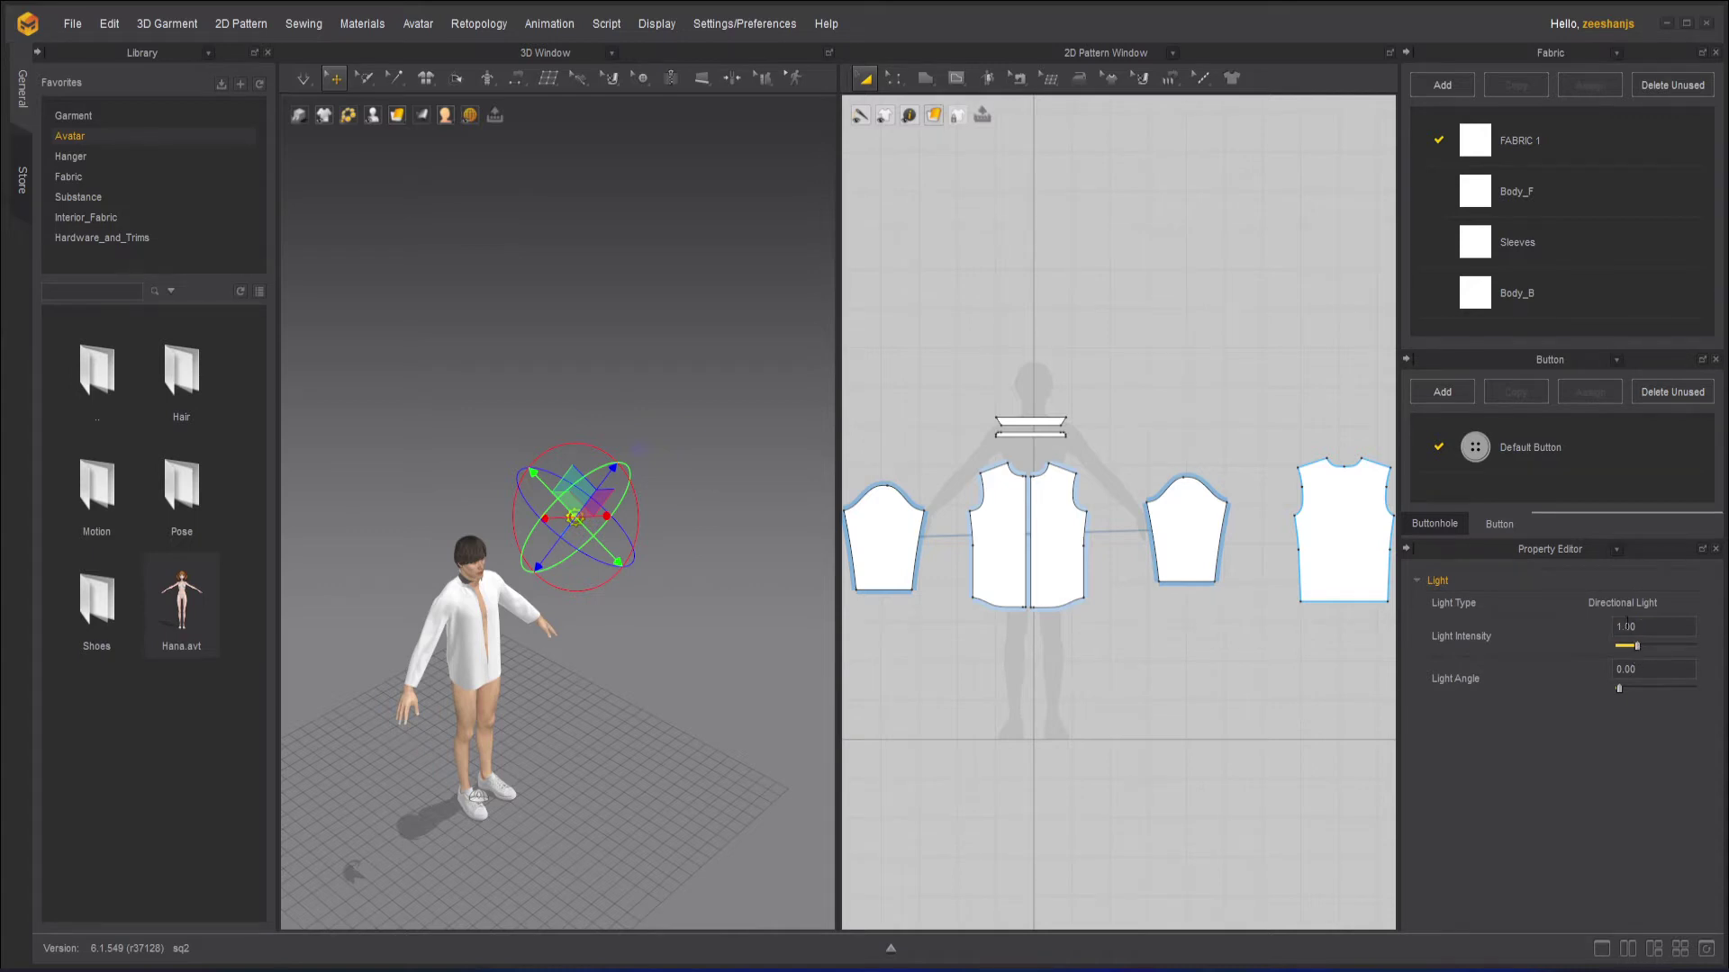
{"action": "left_click_drag", "start_coordinate": [1626, 623], "coordinate": [1609, 625]}
{"action": "left_click", "coordinate": [1665, 627]}
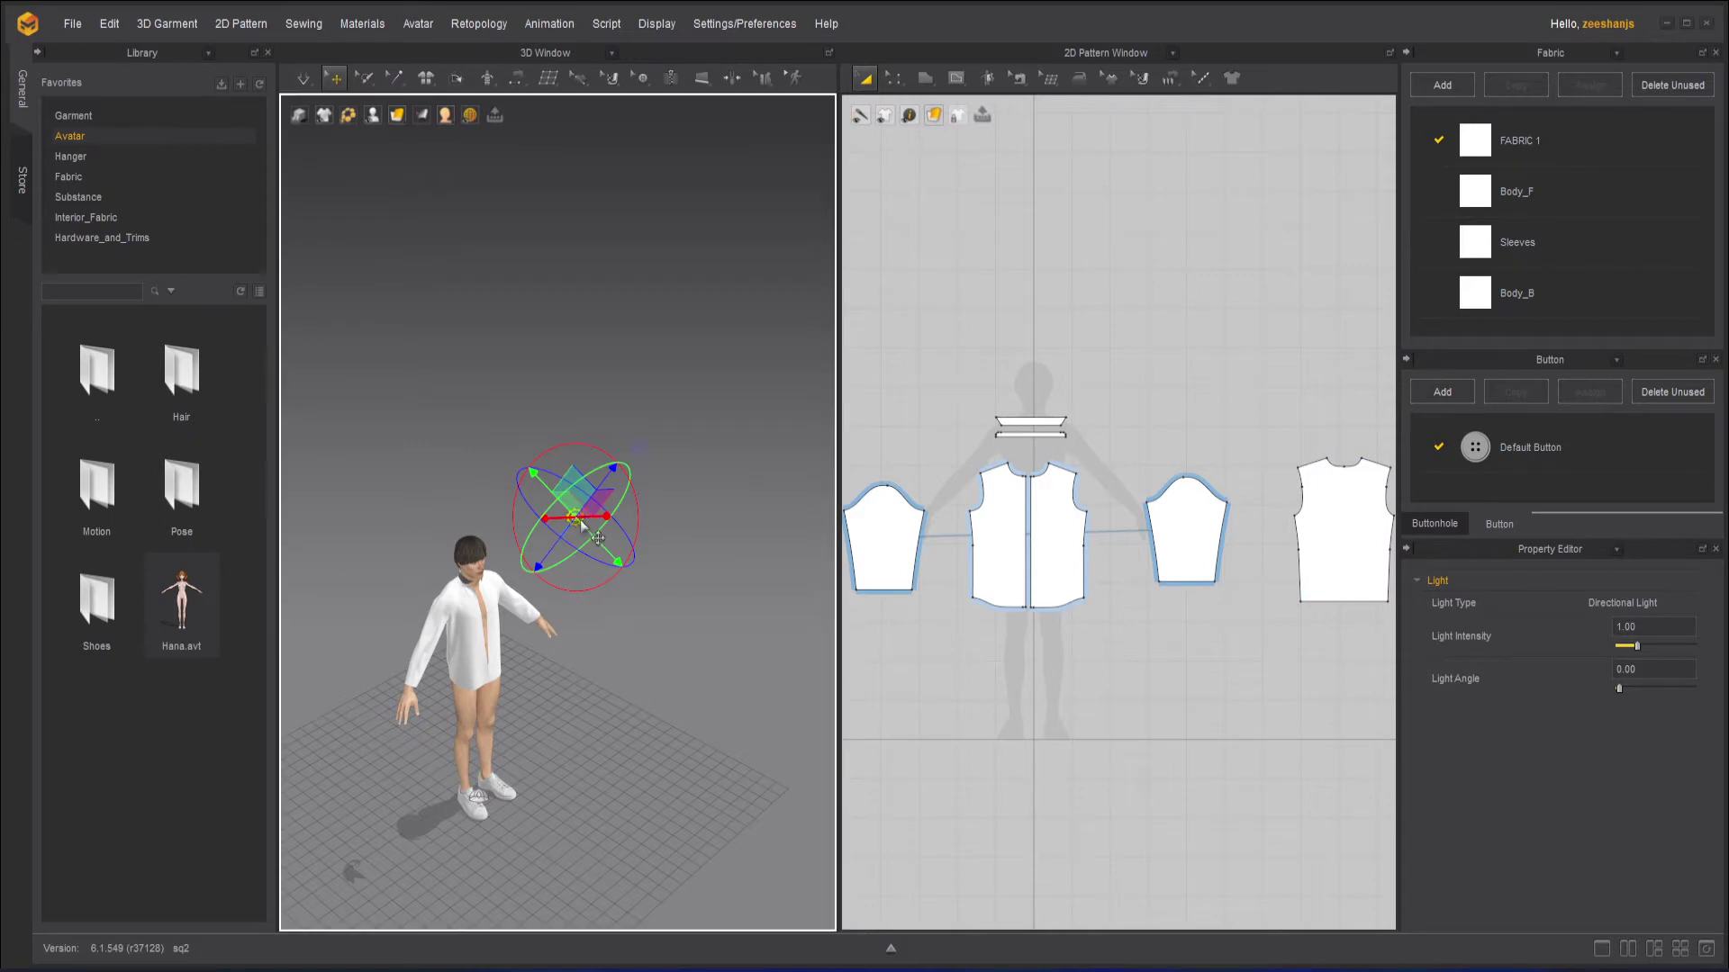
{"action": "right_click_drag", "start_coordinate": [623, 560], "coordinate": [529, 480]}
{"action": "left_click_drag", "start_coordinate": [605, 472], "coordinate": [679, 339]}
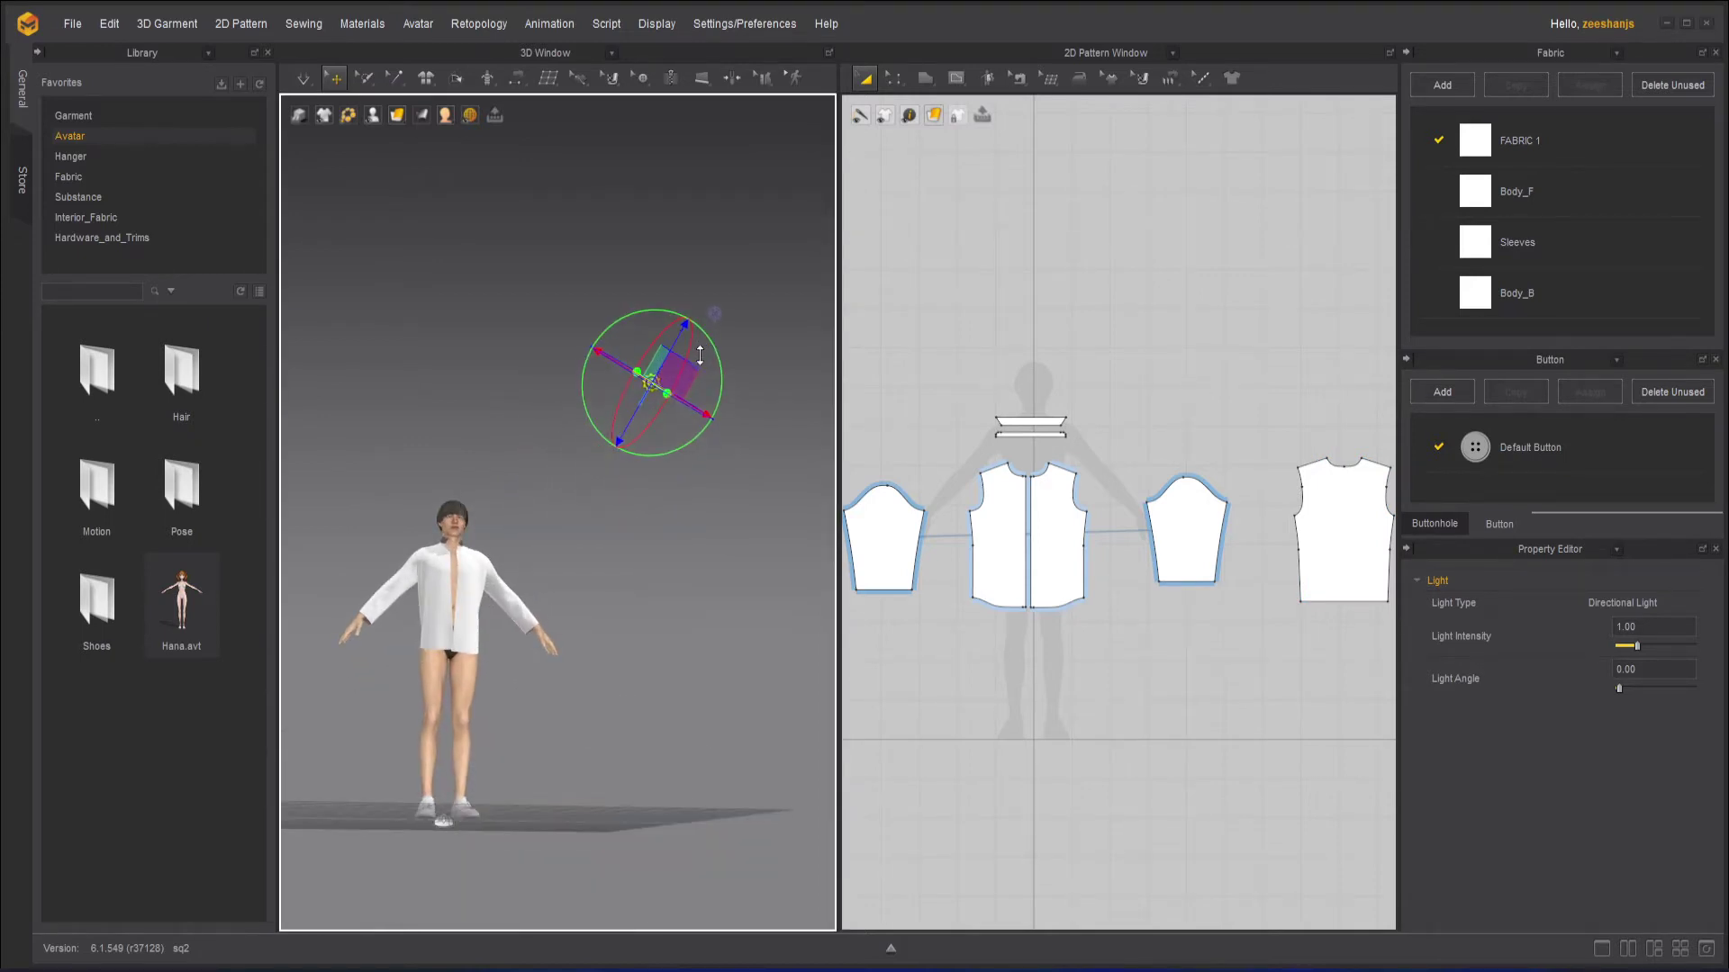
{"action": "right_click_drag", "start_coordinate": [522, 434], "coordinate": [583, 506]}
Step: Select the environment light at the avatar's feet and raise its light intensity to 1.24
{"action": "left_click", "coordinate": [478, 825]}
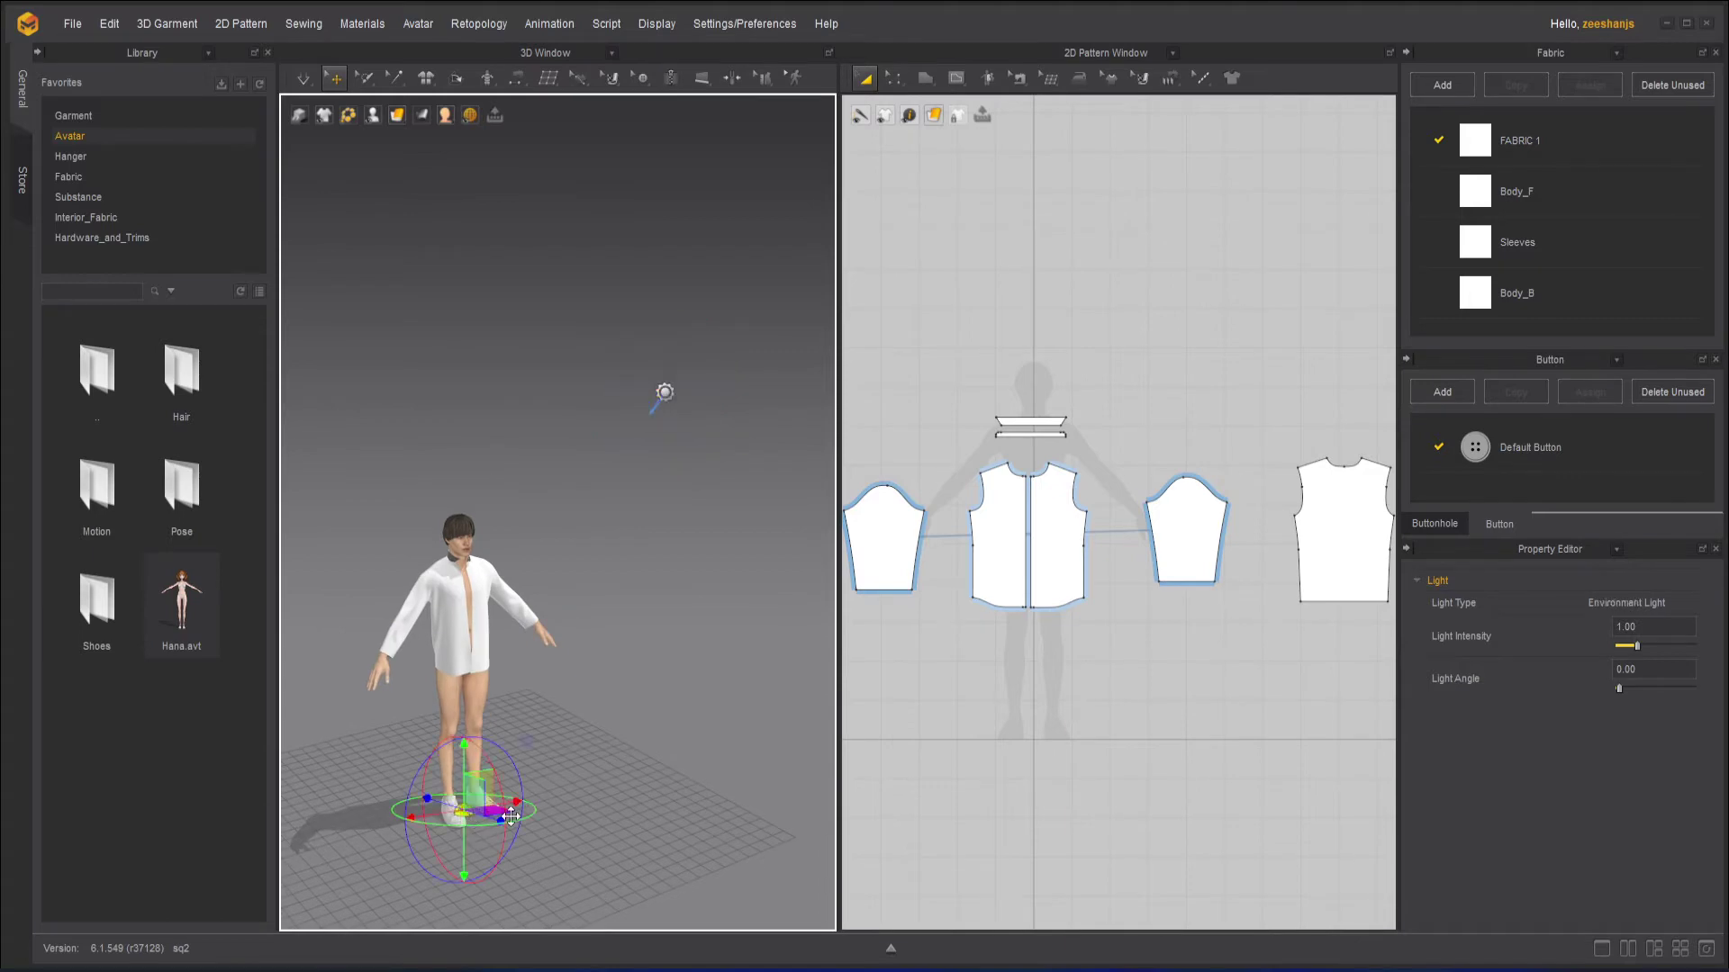
{"action": "mouse_move", "coordinate": [464, 763]}
{"action": "left_mouse_down"}
{"action": "mouse_move", "coordinate": [454, 333]}
{"action": "mouse_move", "coordinate": [459, 731]}
{"action": "mouse_move", "coordinate": [482, 775]}
{"action": "left_mouse_up"}
{"action": "mouse_move", "coordinate": [1635, 647]}
{"action": "left_mouse_down"}
{"action": "mouse_move", "coordinate": [1667, 659]}
{"action": "mouse_move", "coordinate": [1673, 644]}
{"action": "mouse_move", "coordinate": [1623, 641]}
{"action": "mouse_move", "coordinate": [1639, 648]}
{"action": "left_mouse_up"}
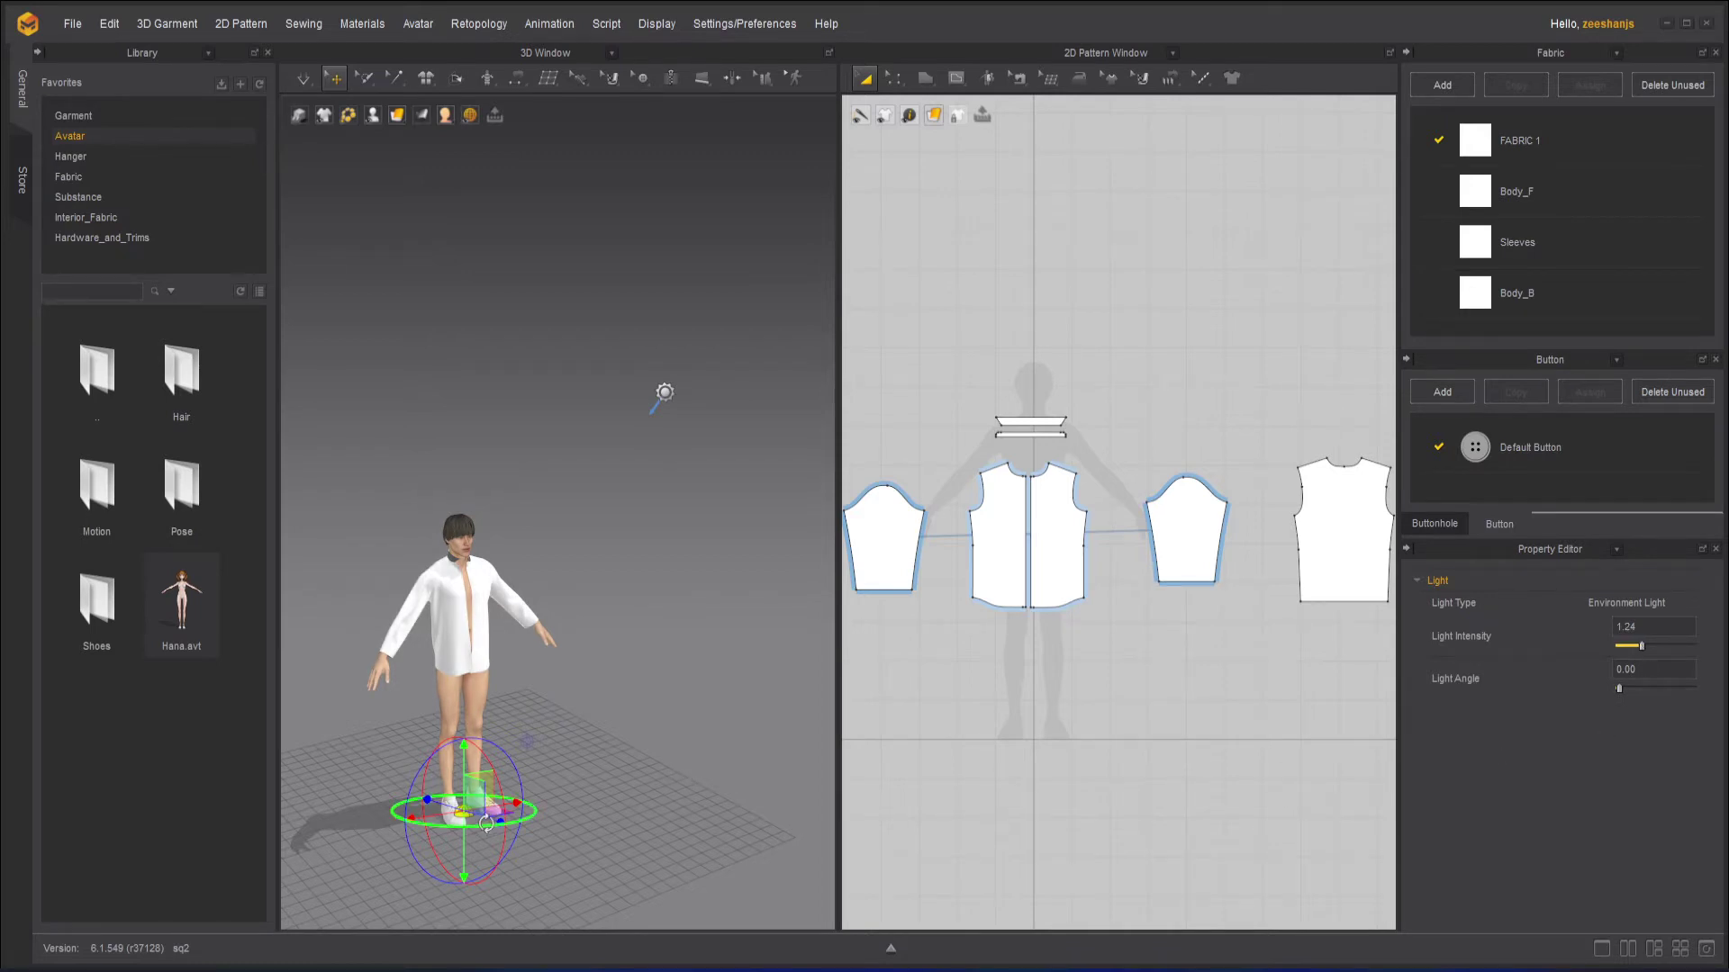
Step: Shift the environment light slightly at the avatar's feet and reset its light intensity to 1.00
{"action": "mouse_move", "coordinate": [500, 821]}
{"action": "left_mouse_down"}
{"action": "mouse_move", "coordinate": [596, 846]}
{"action": "mouse_move", "coordinate": [466, 796]}
{"action": "mouse_move", "coordinate": [514, 814]}
{"action": "left_mouse_up"}
{"action": "mouse_move", "coordinate": [1623, 689]}
{"action": "left_mouse_down"}
{"action": "mouse_move", "coordinate": [1664, 690]}
{"action": "mouse_move", "coordinate": [1613, 687]}
{"action": "left_mouse_up"}
{"action": "left_click_drag", "start_coordinate": [1640, 628], "coordinate": [1599, 621]}
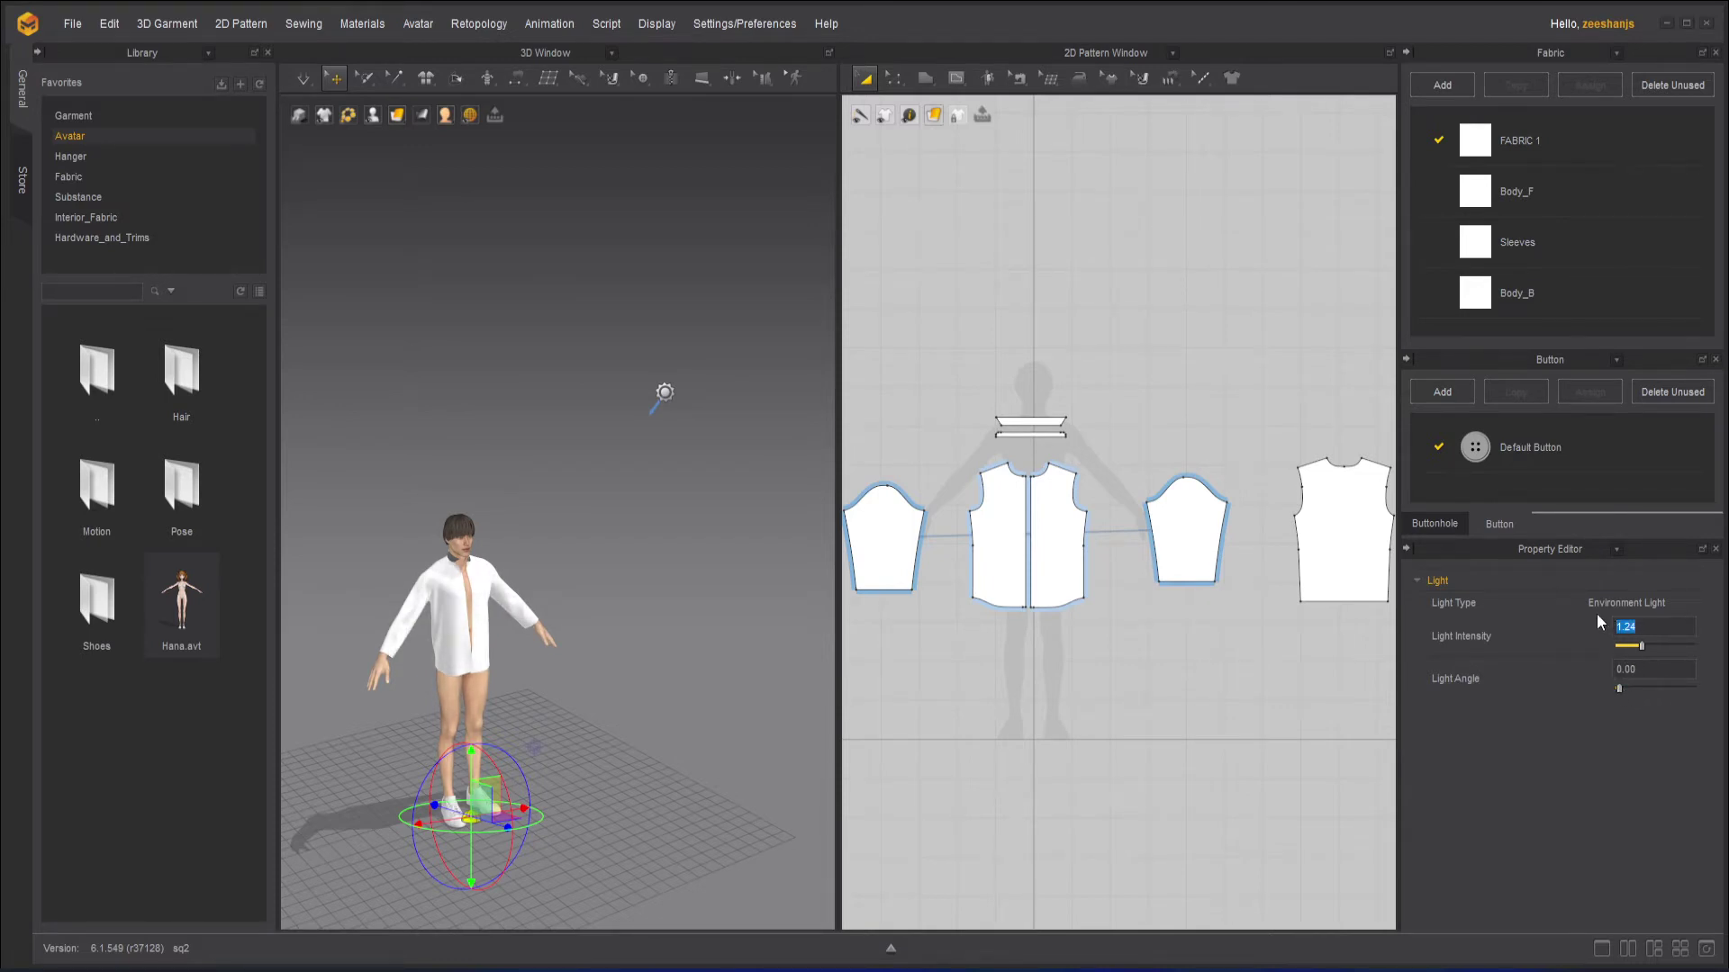
{"action": "key", "text": "Return"}
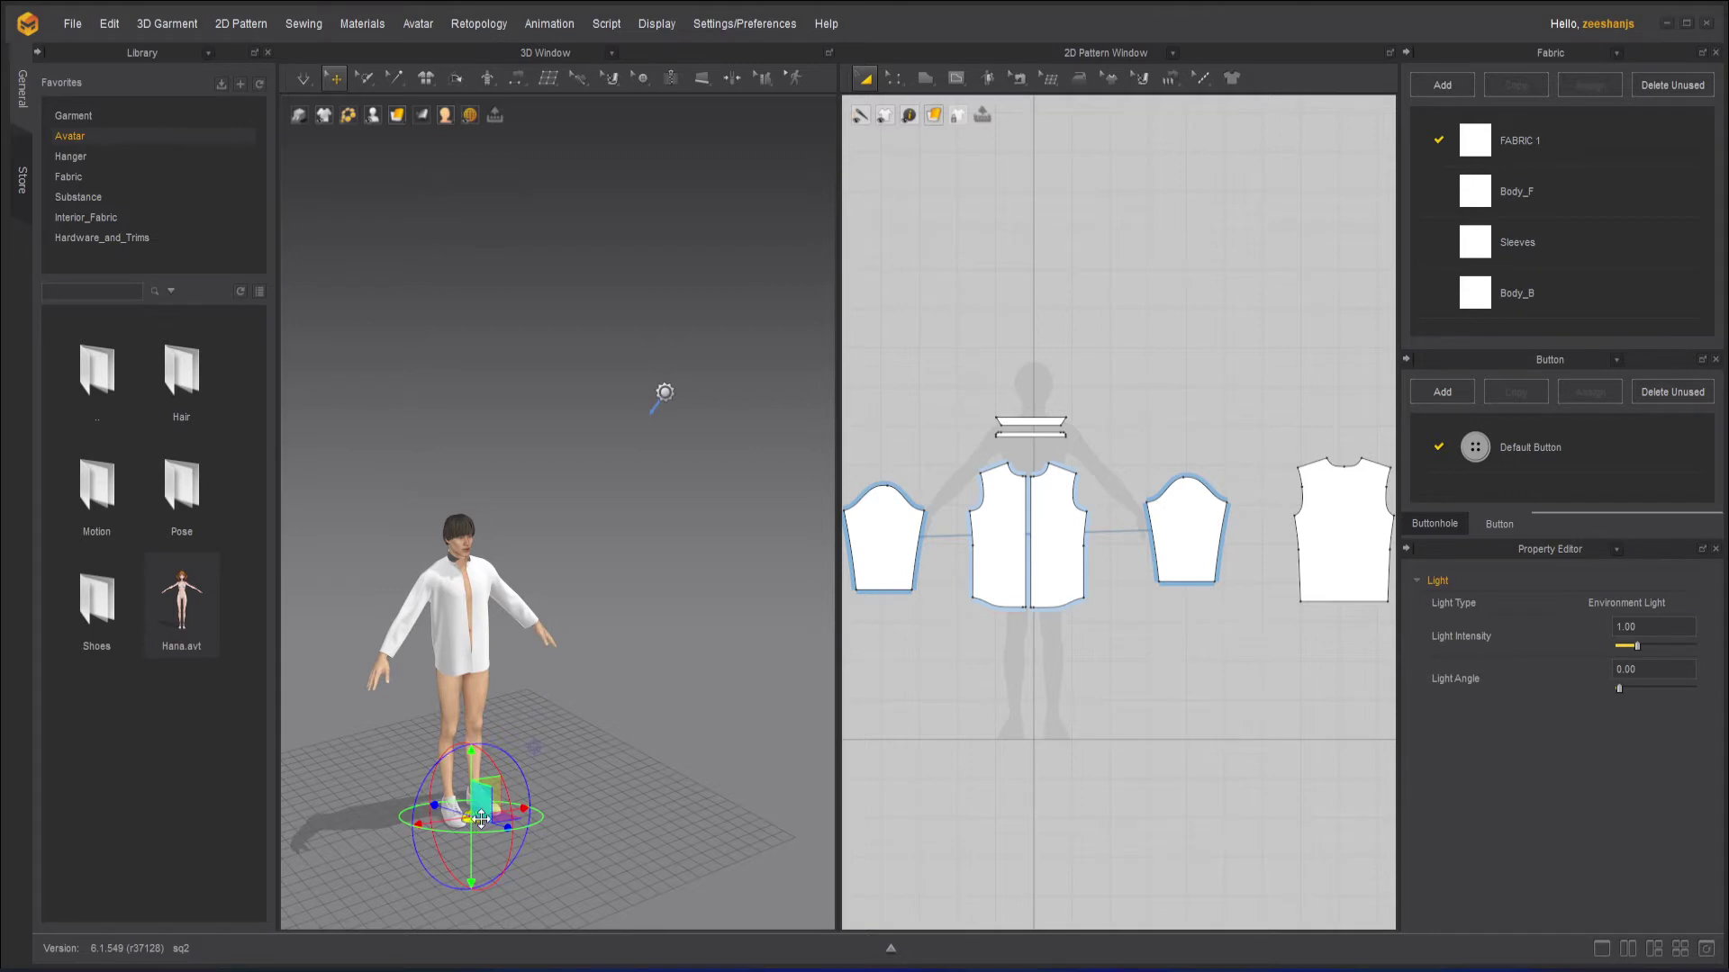
{"action": "left_click_drag", "start_coordinate": [496, 829], "coordinate": [493, 822]}
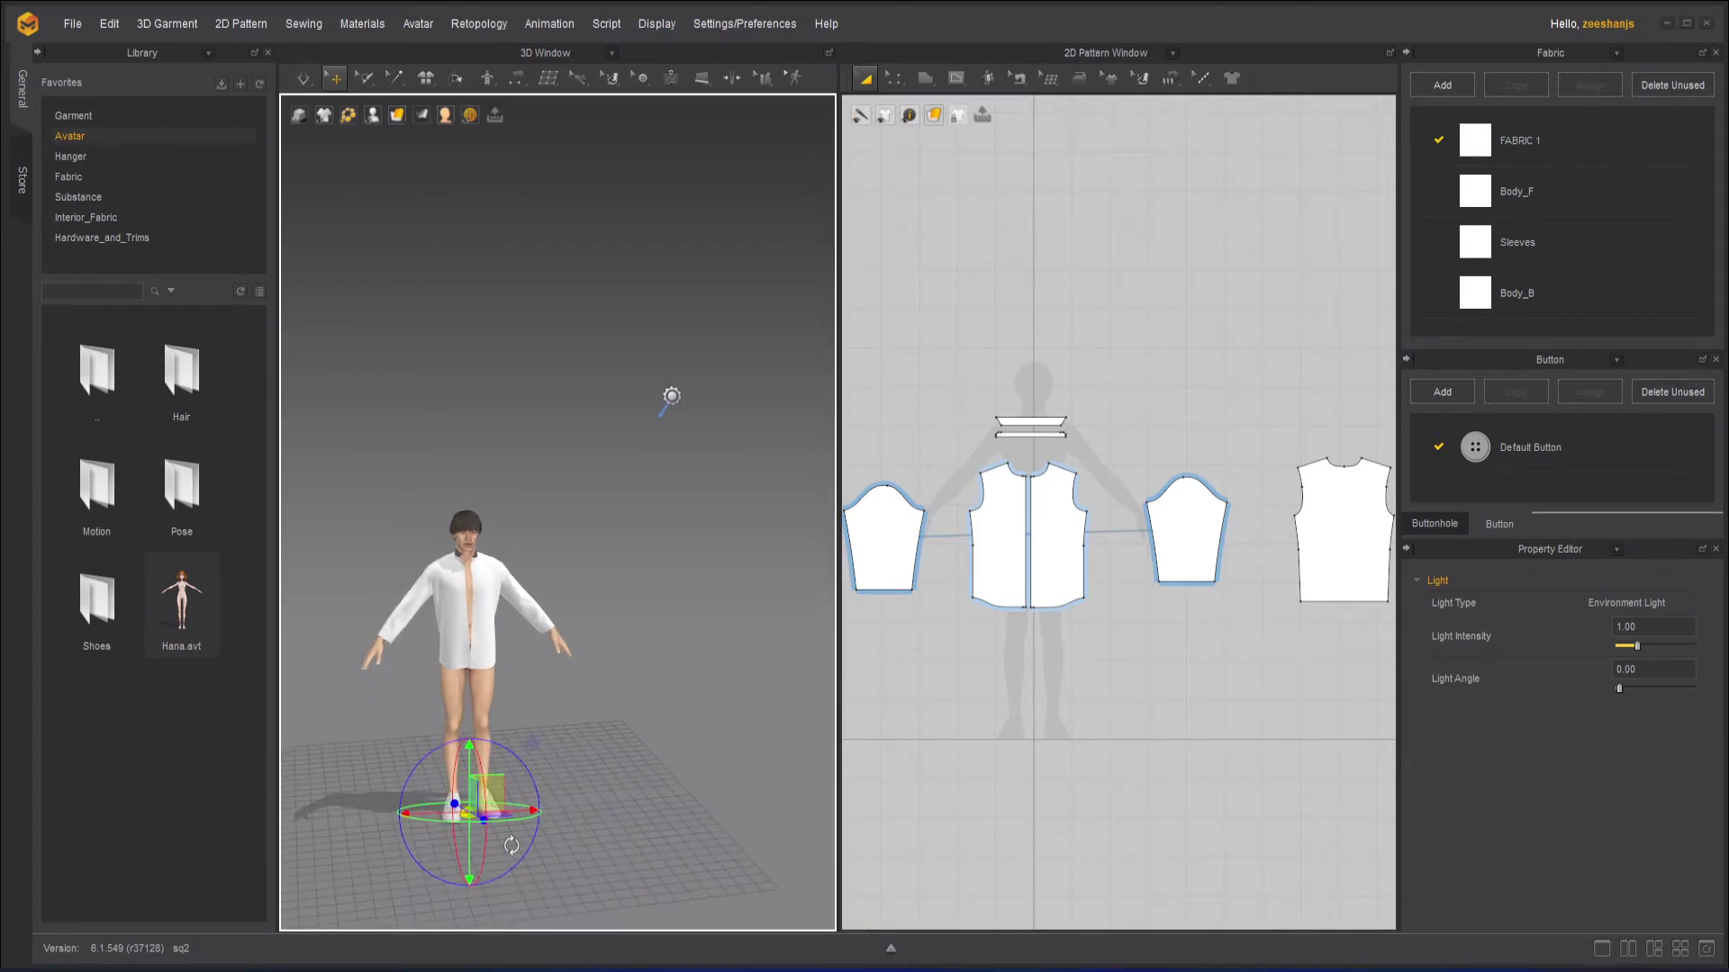
Step: Hide the light controller and show the wind controller in the 3D window, leaving nothing selected
{"action": "left_click", "coordinate": [469, 115]}
{"action": "left_click", "coordinate": [477, 137]}
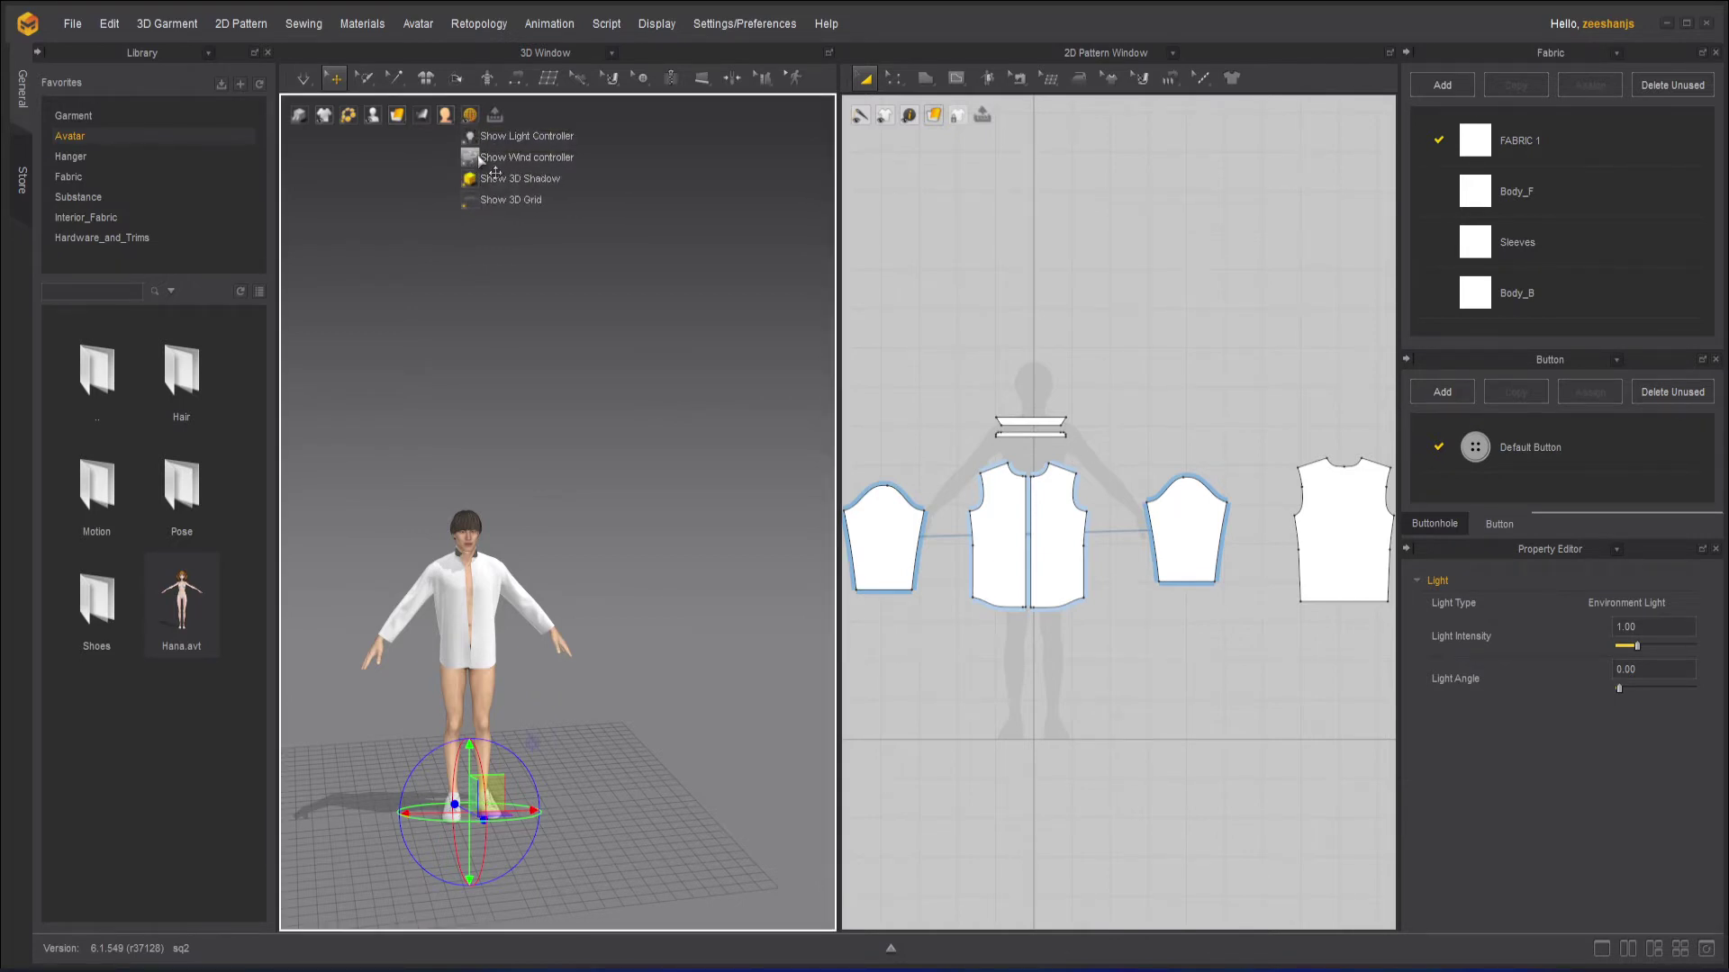
{"action": "scroll", "coordinate": [450, 686], "scroll_direction": "up", "scroll_amount": 3}
{"action": "middle_click_drag", "start_coordinate": [449, 685], "coordinate": [661, 438]}
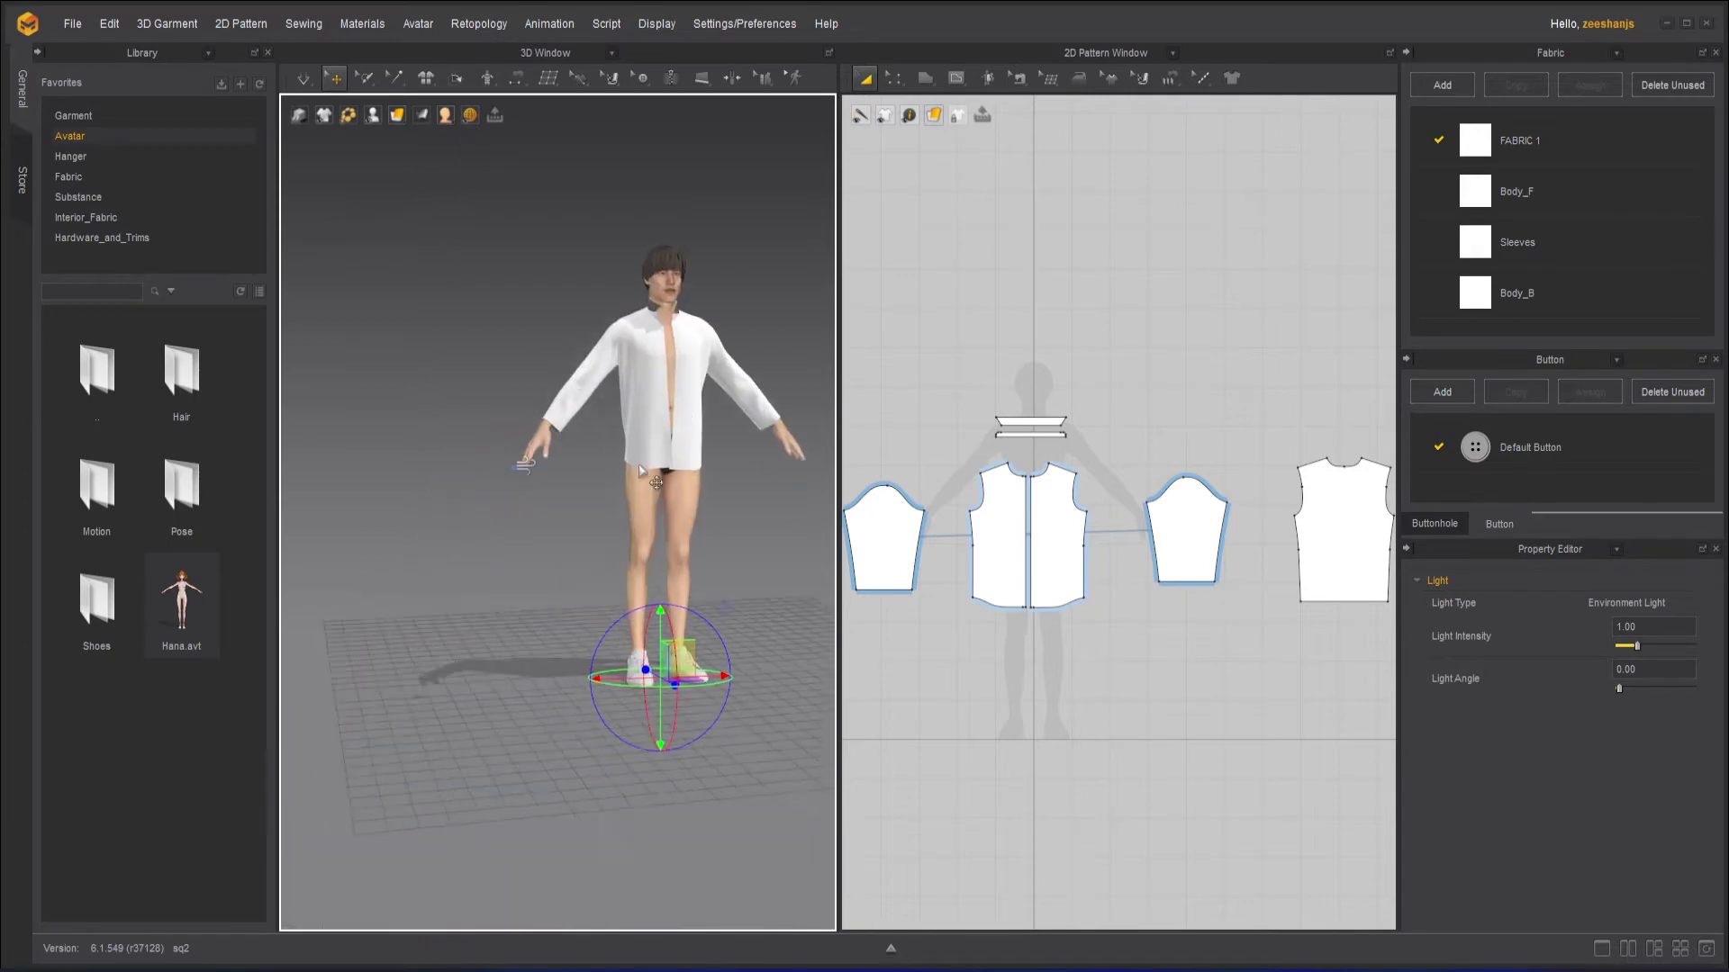
{"action": "right_click_drag", "start_coordinate": [558, 455], "coordinate": [507, 498]}
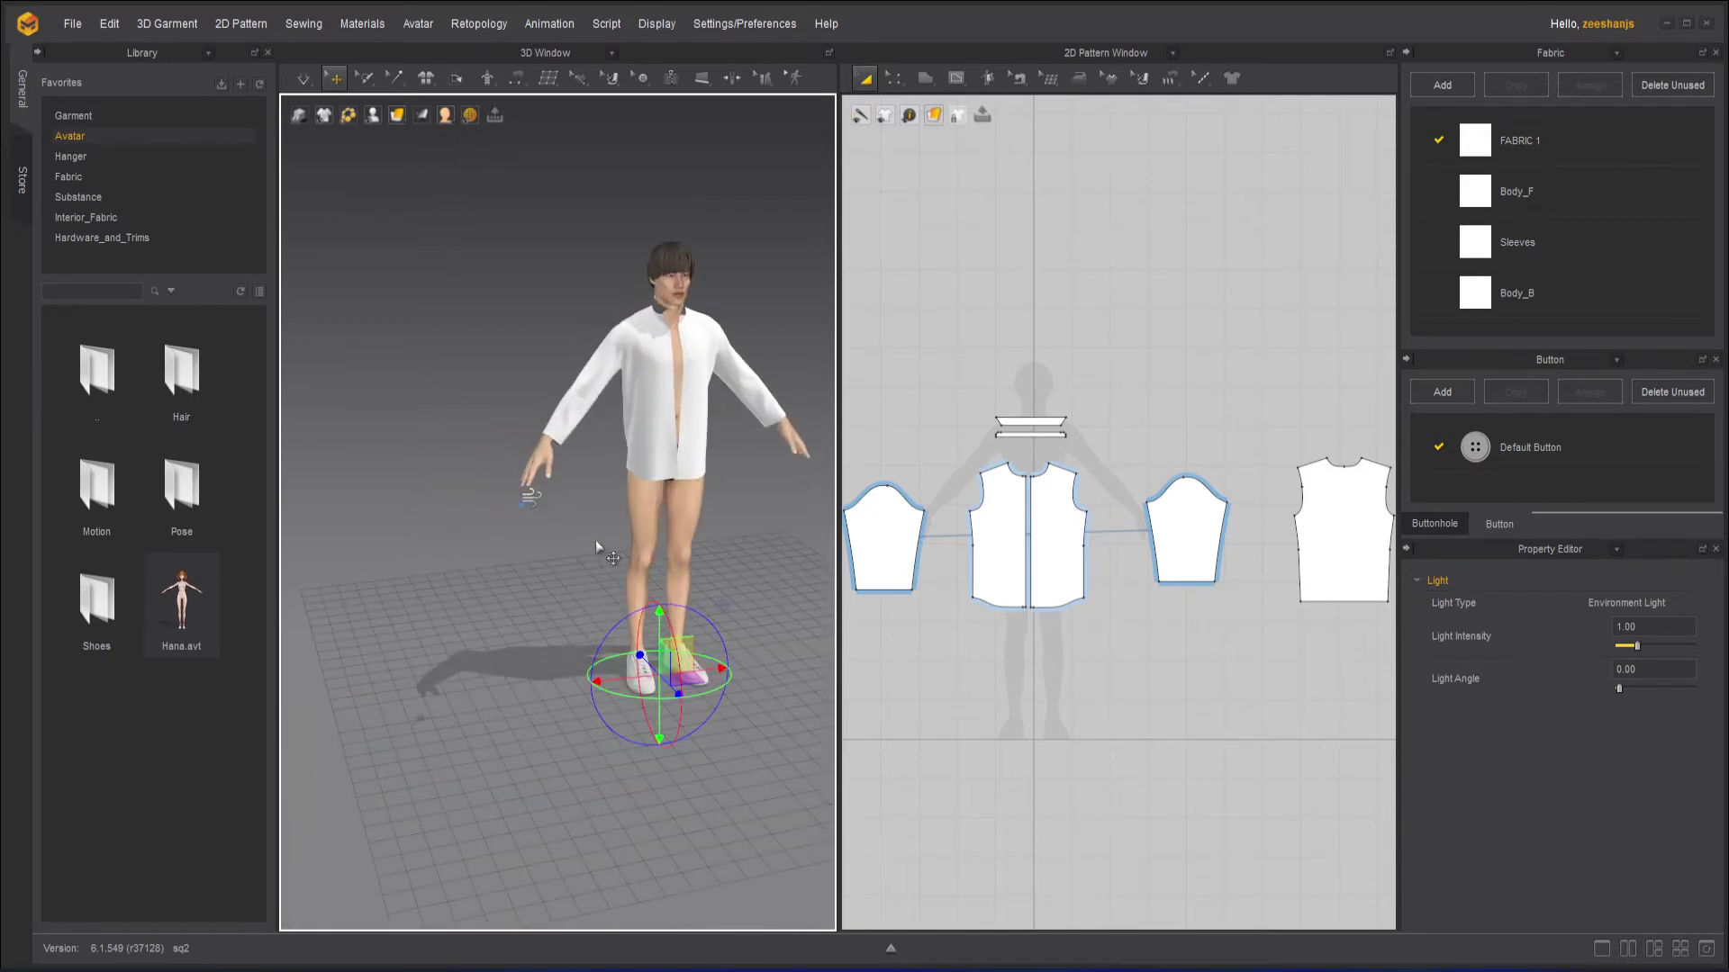
{"action": "left_click", "coordinate": [528, 619]}
{"action": "middle_click_drag", "start_coordinate": [586, 492], "coordinate": [522, 587]}
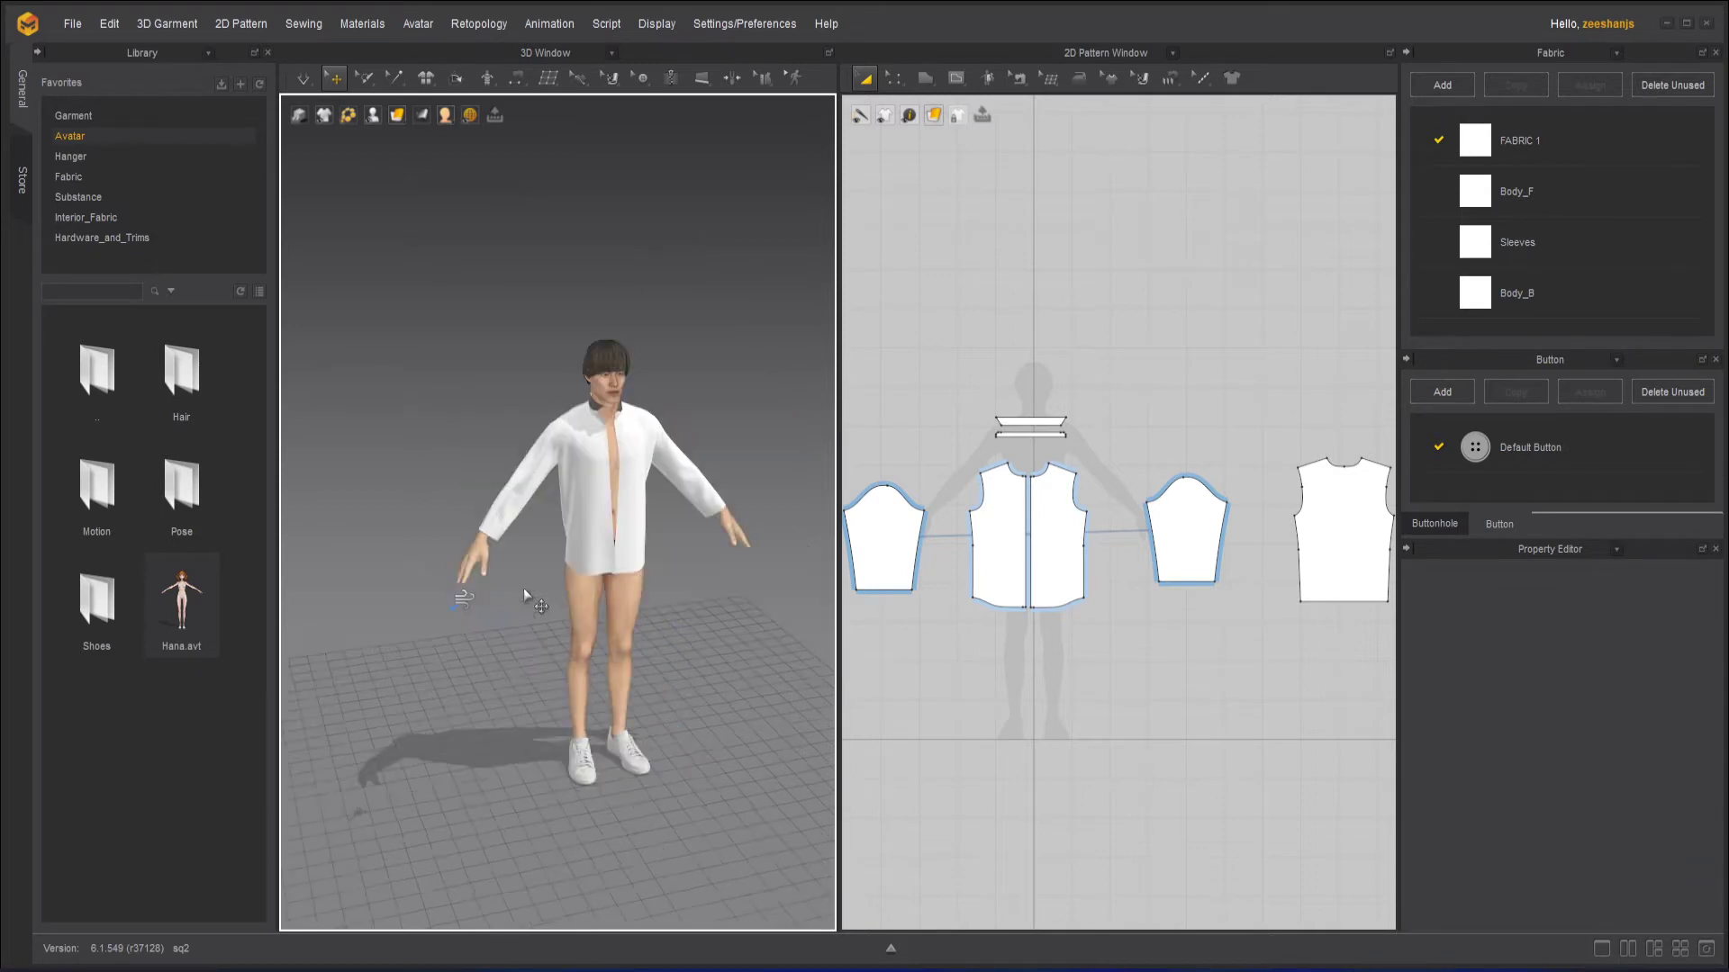
Step: Activate the wind on the wind controller beside the avatar's hand and start the garment simulation
{"action": "left_click", "coordinate": [468, 596]}
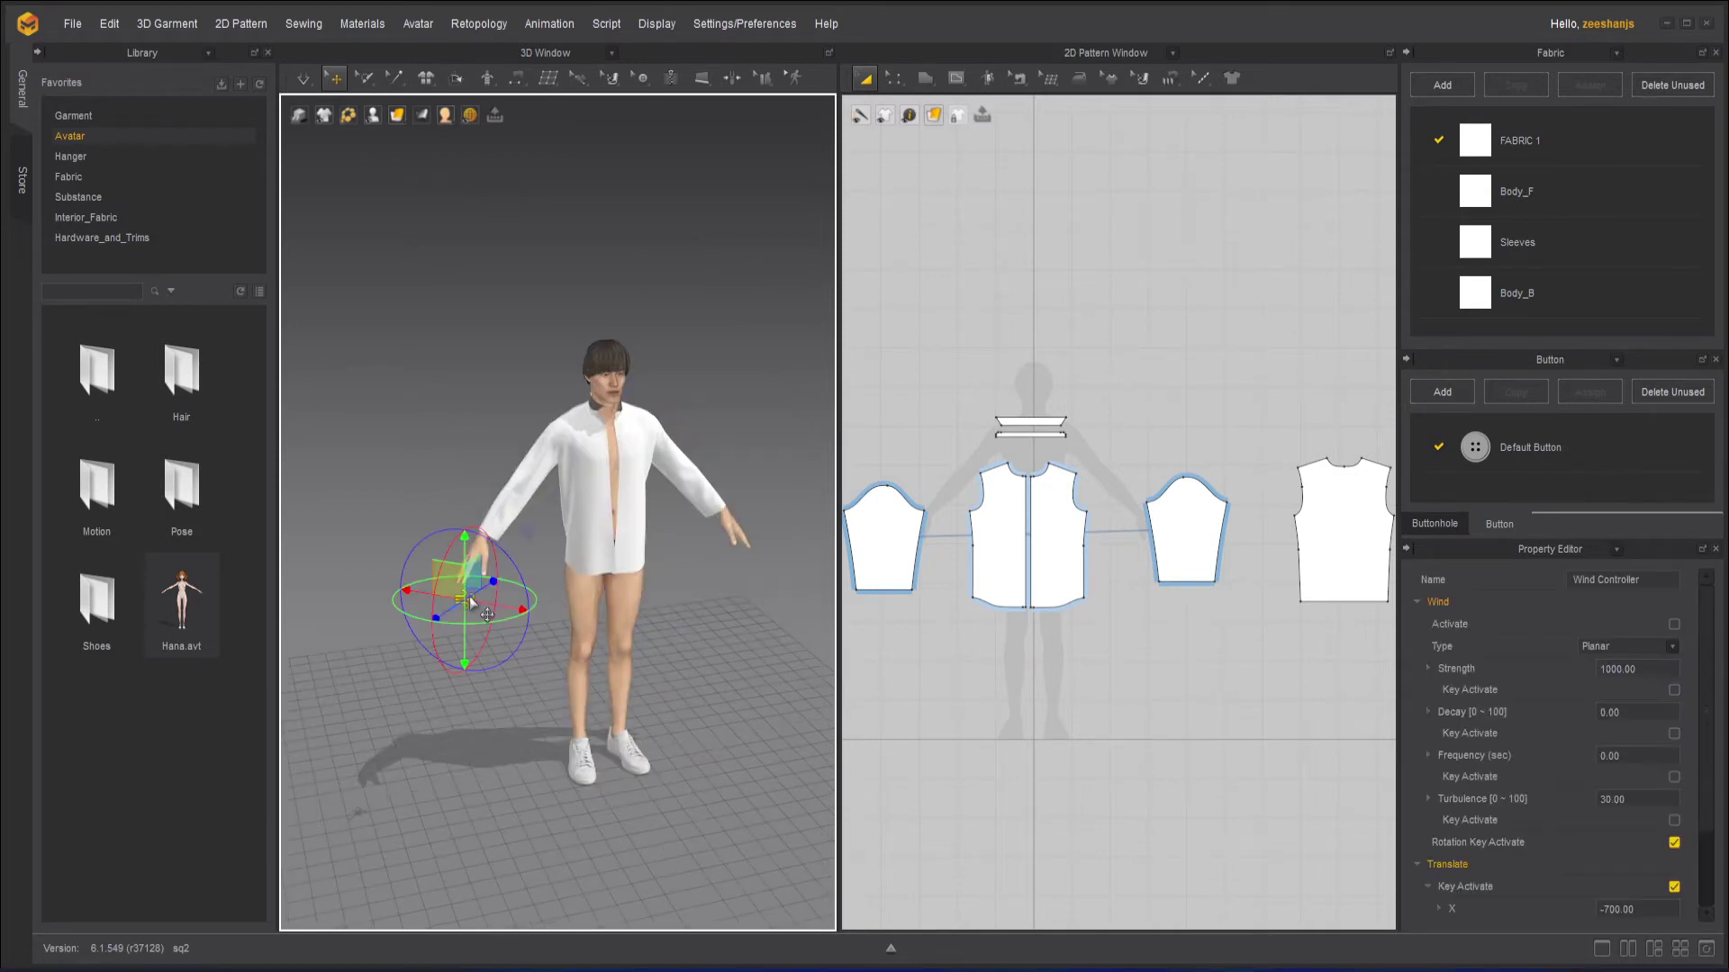
{"action": "left_click", "coordinate": [1674, 624]}
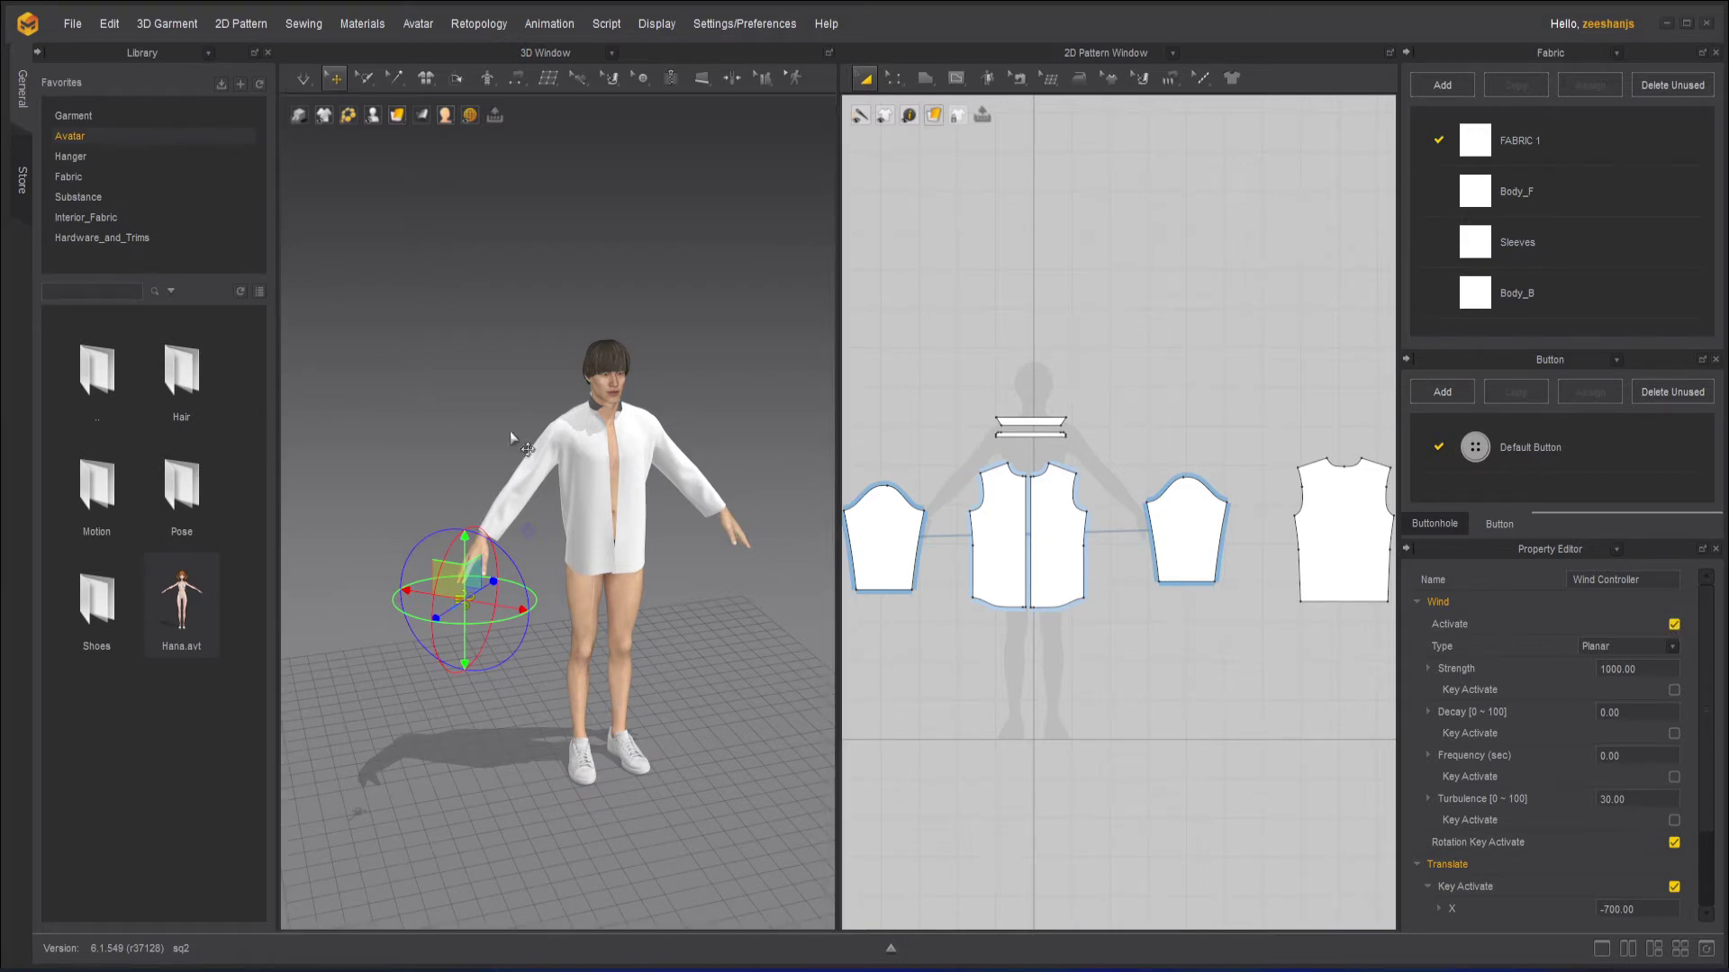
{"action": "scroll", "coordinate": [507, 405], "scroll_direction": "up", "scroll_amount": 2}
{"action": "scroll", "coordinate": [361, 253], "scroll_direction": "up", "scroll_amount": 2}
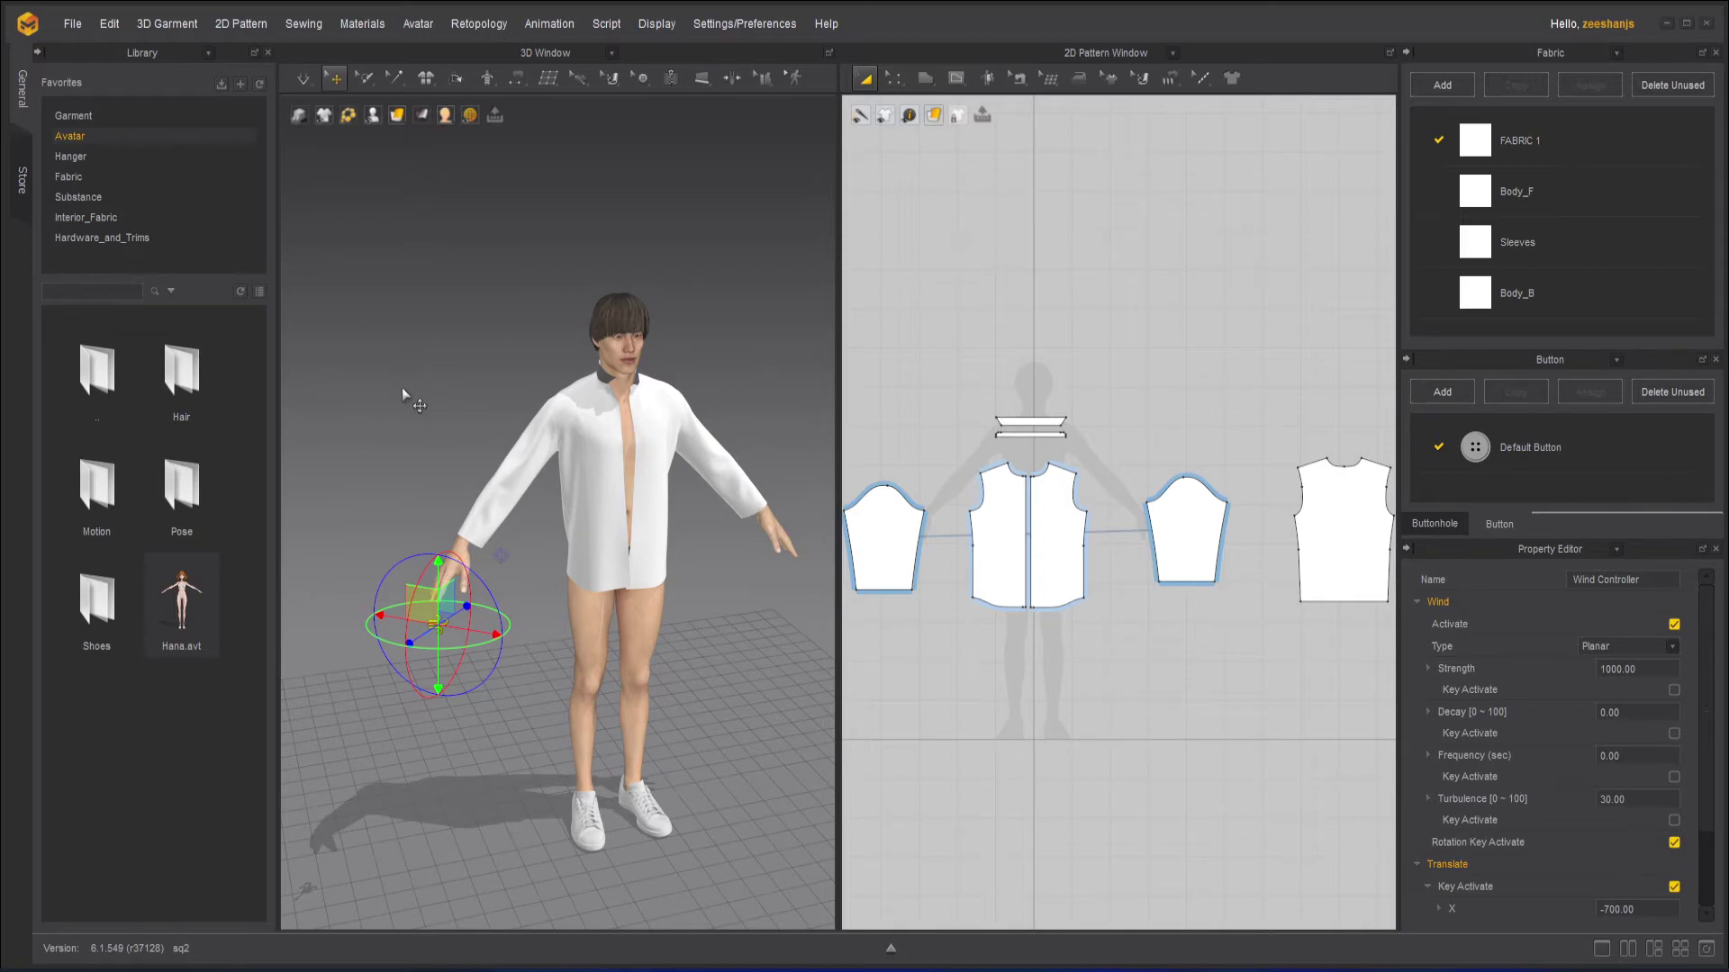
{"action": "key", "text": "space"}
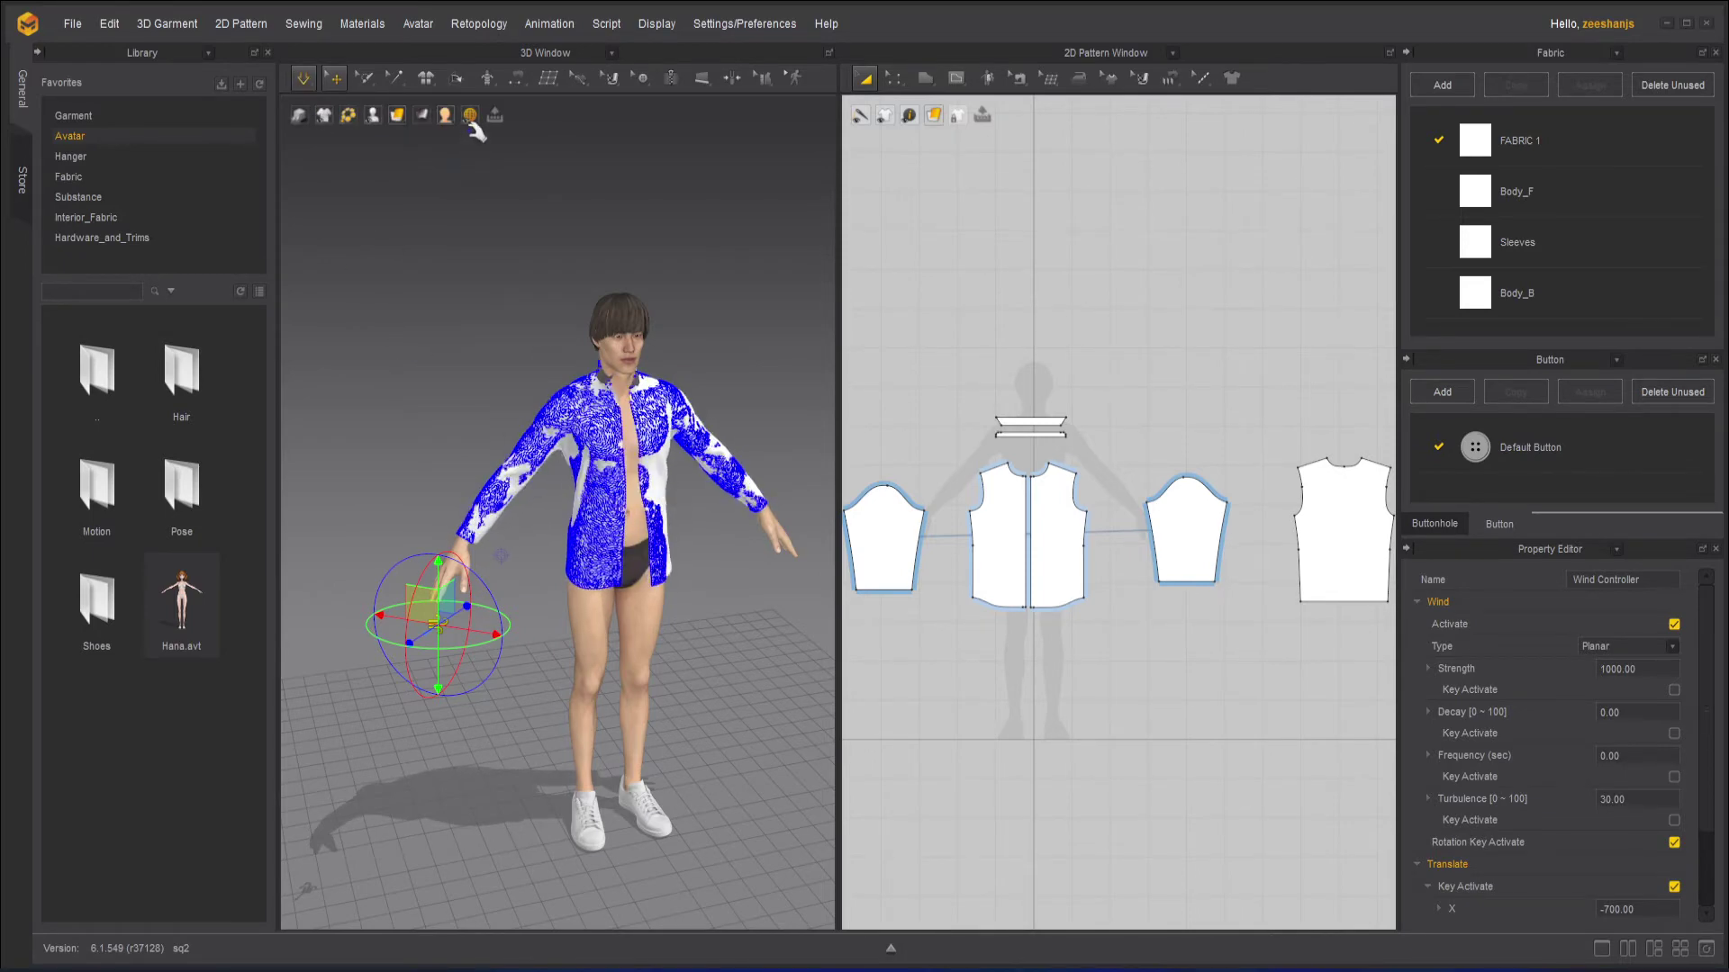
Step: Turn off the pressure points display on the shirt while the simulation runs
{"action": "left_click", "coordinate": [446, 145]}
{"action": "mouse_move", "coordinate": [423, 116]}
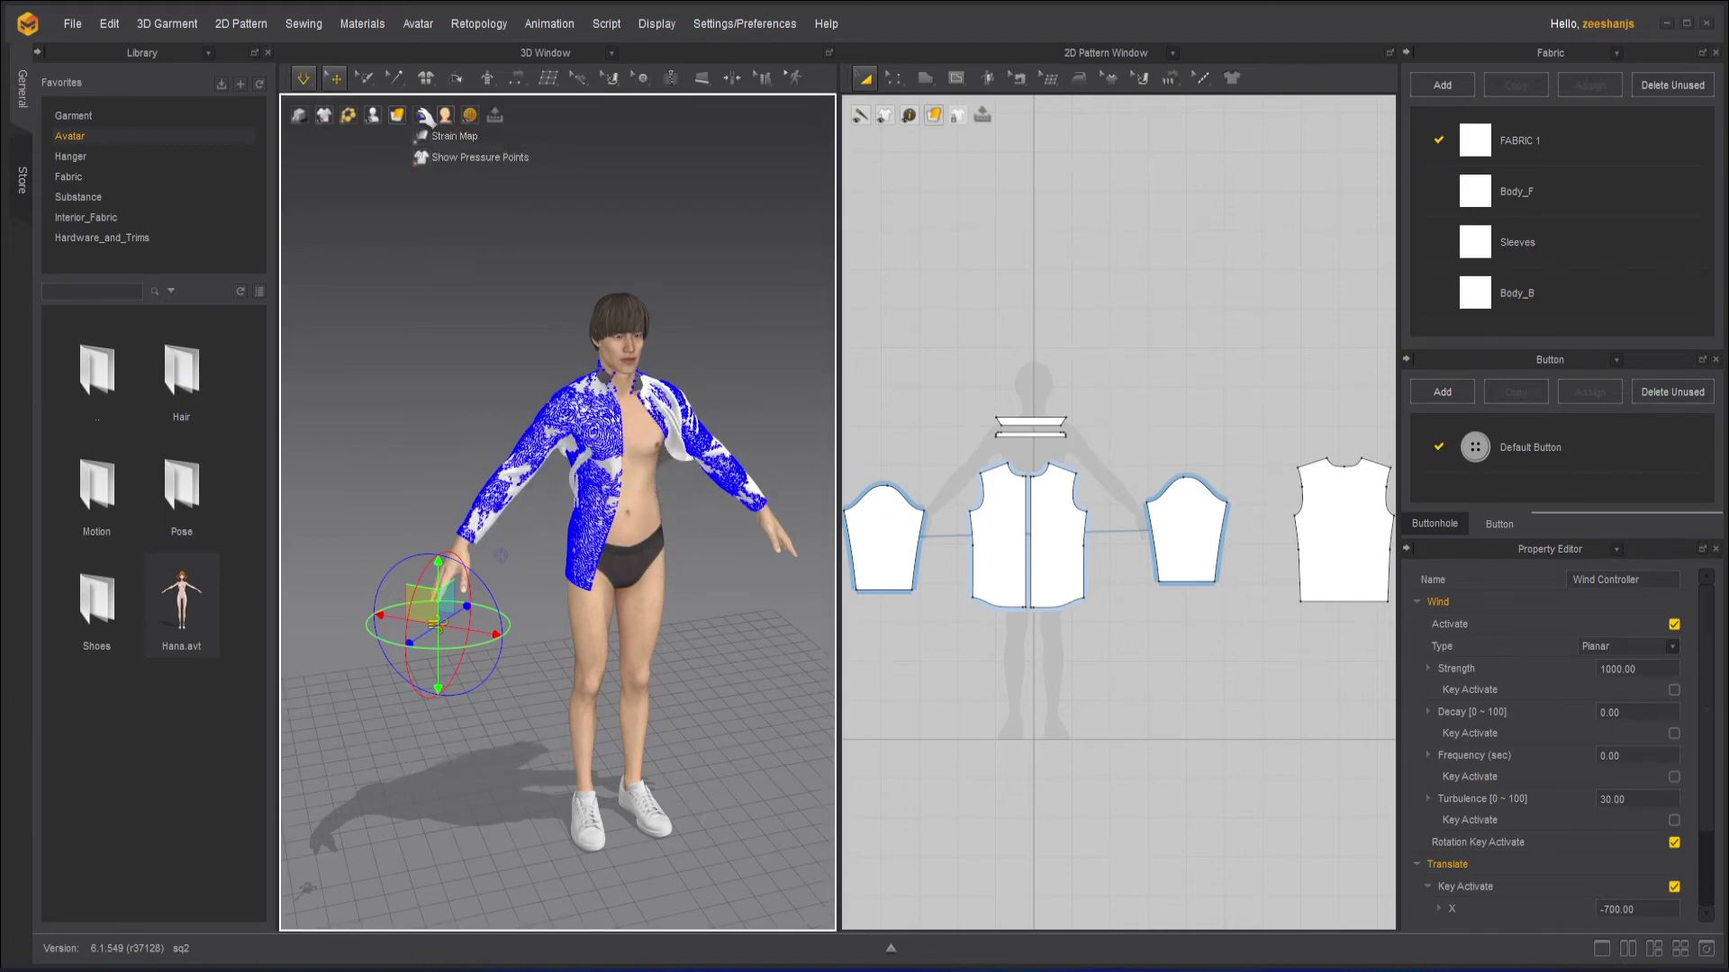
{"action": "left_click", "coordinate": [442, 159]}
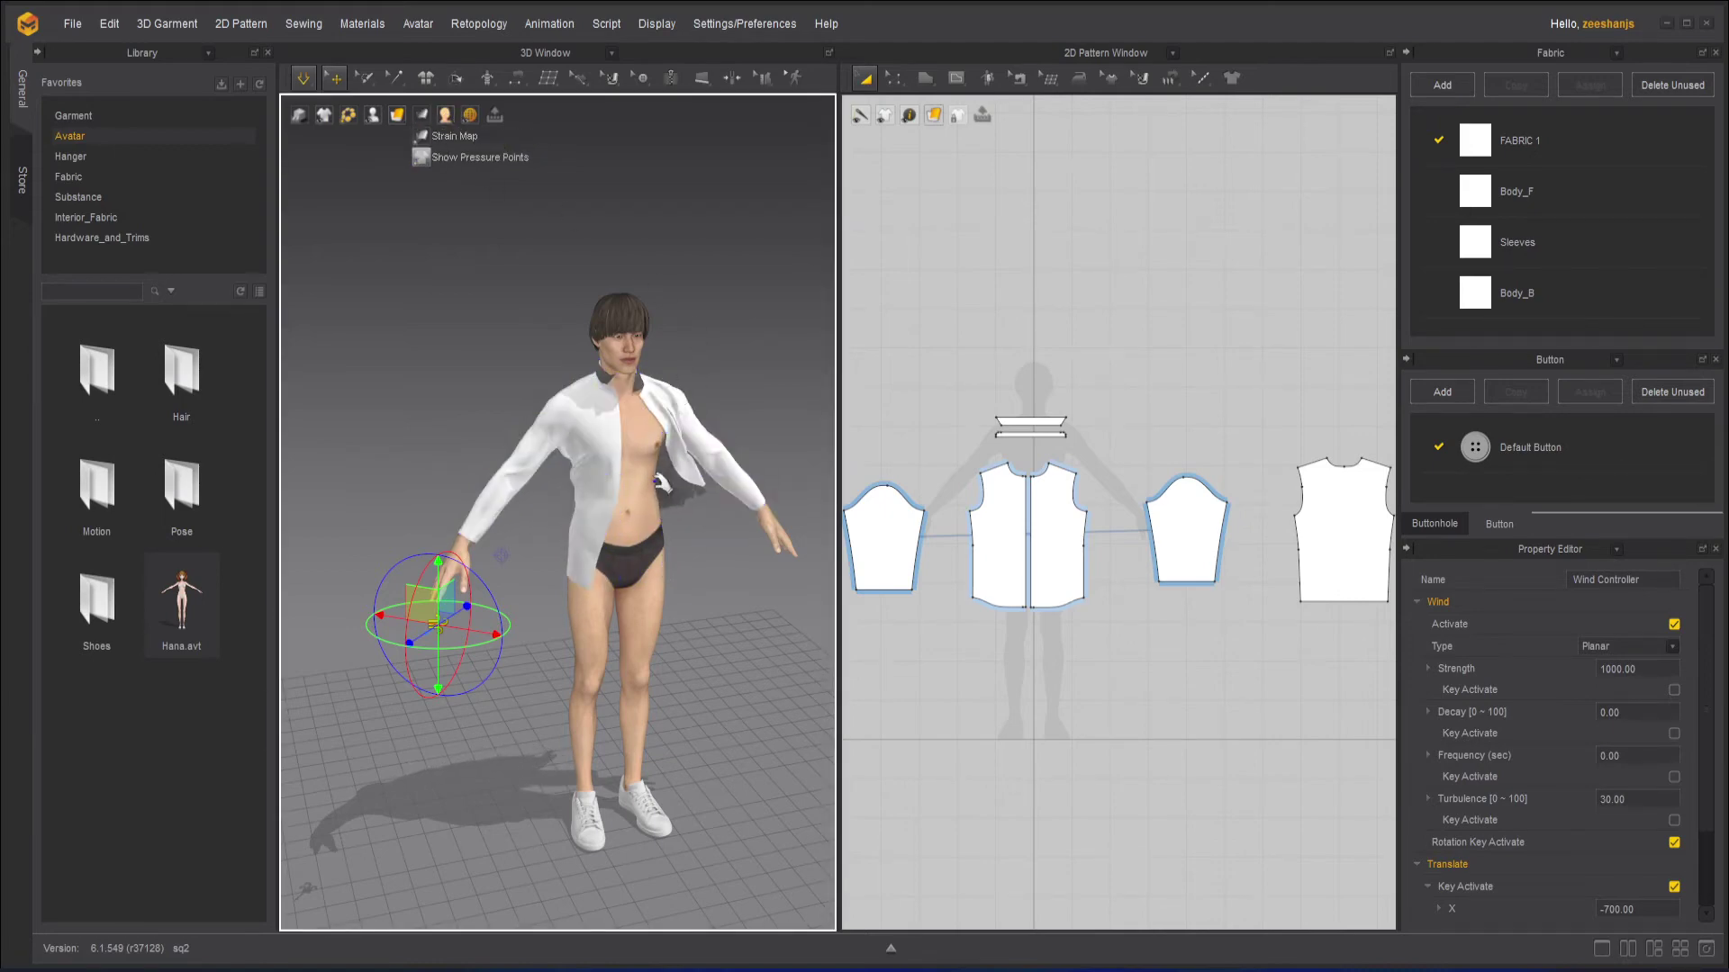
{"action": "scroll", "coordinate": [480, 646], "scroll_direction": "up", "scroll_amount": 1}
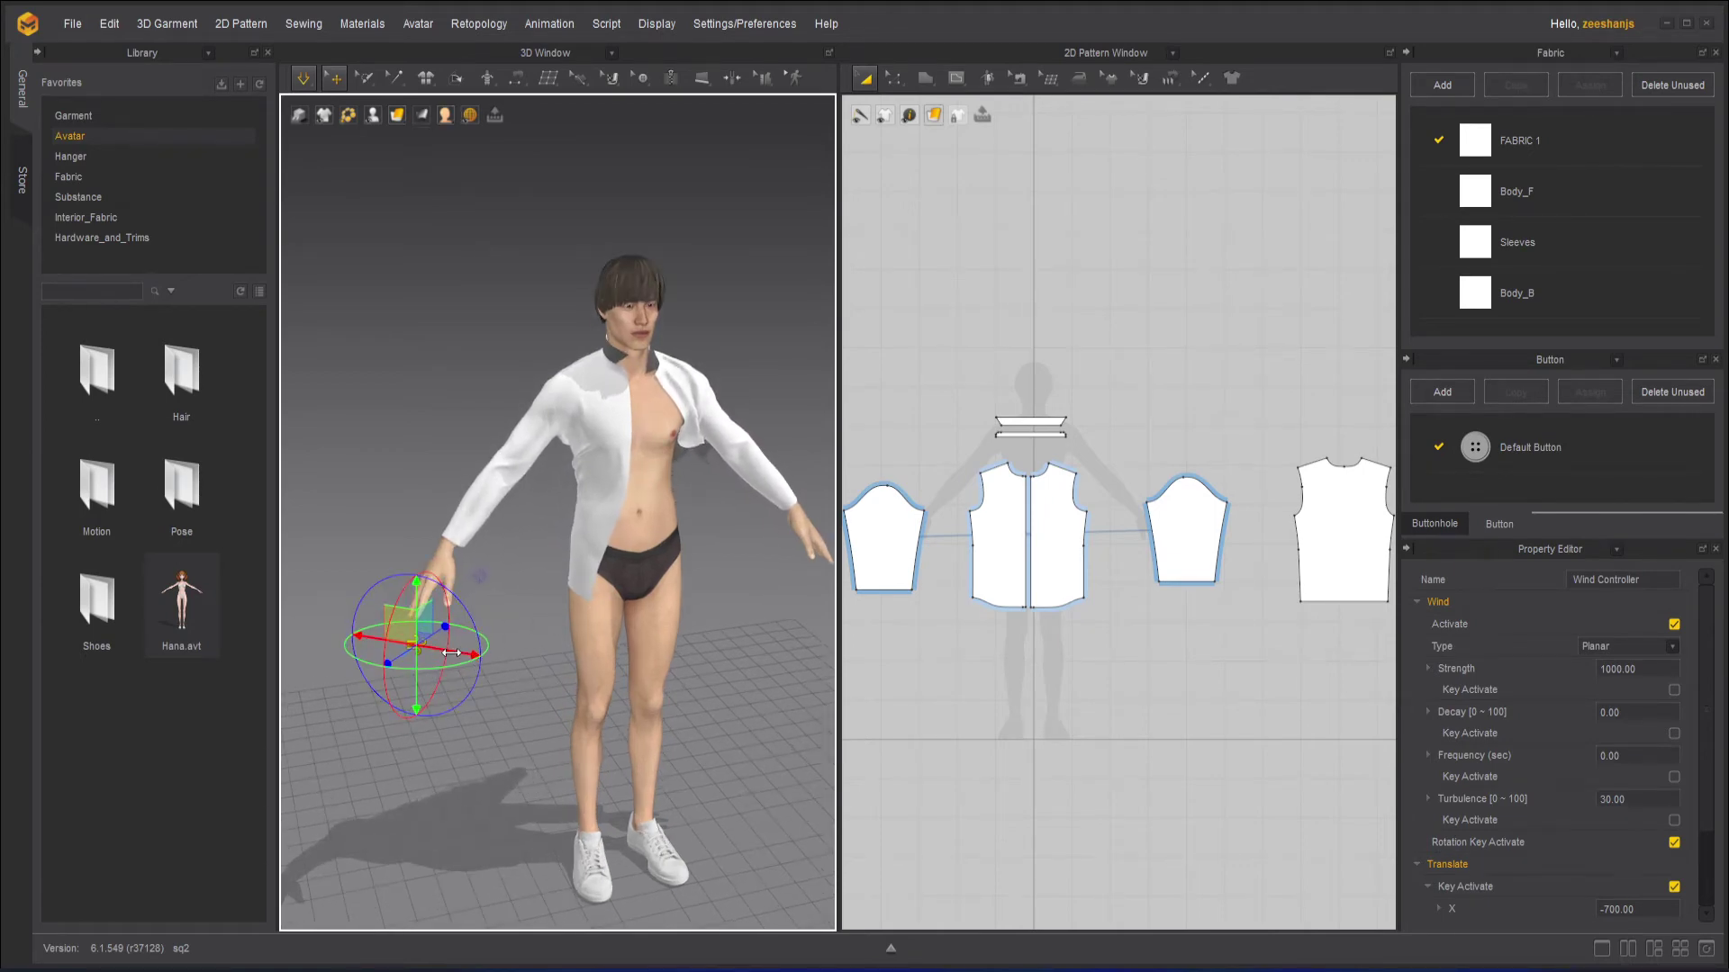
Step: Restart the simulation and move the wind controller from beside the avatar's right hand across to its other side
{"action": "key", "text": "space"}
{"action": "mouse_move", "coordinate": [441, 656]}
{"action": "right_mouse_down"}
{"action": "mouse_move", "coordinate": [361, 675]}
{"action": "mouse_move", "coordinate": [443, 661]}
{"action": "right_mouse_up"}
{"action": "key", "text": "space"}
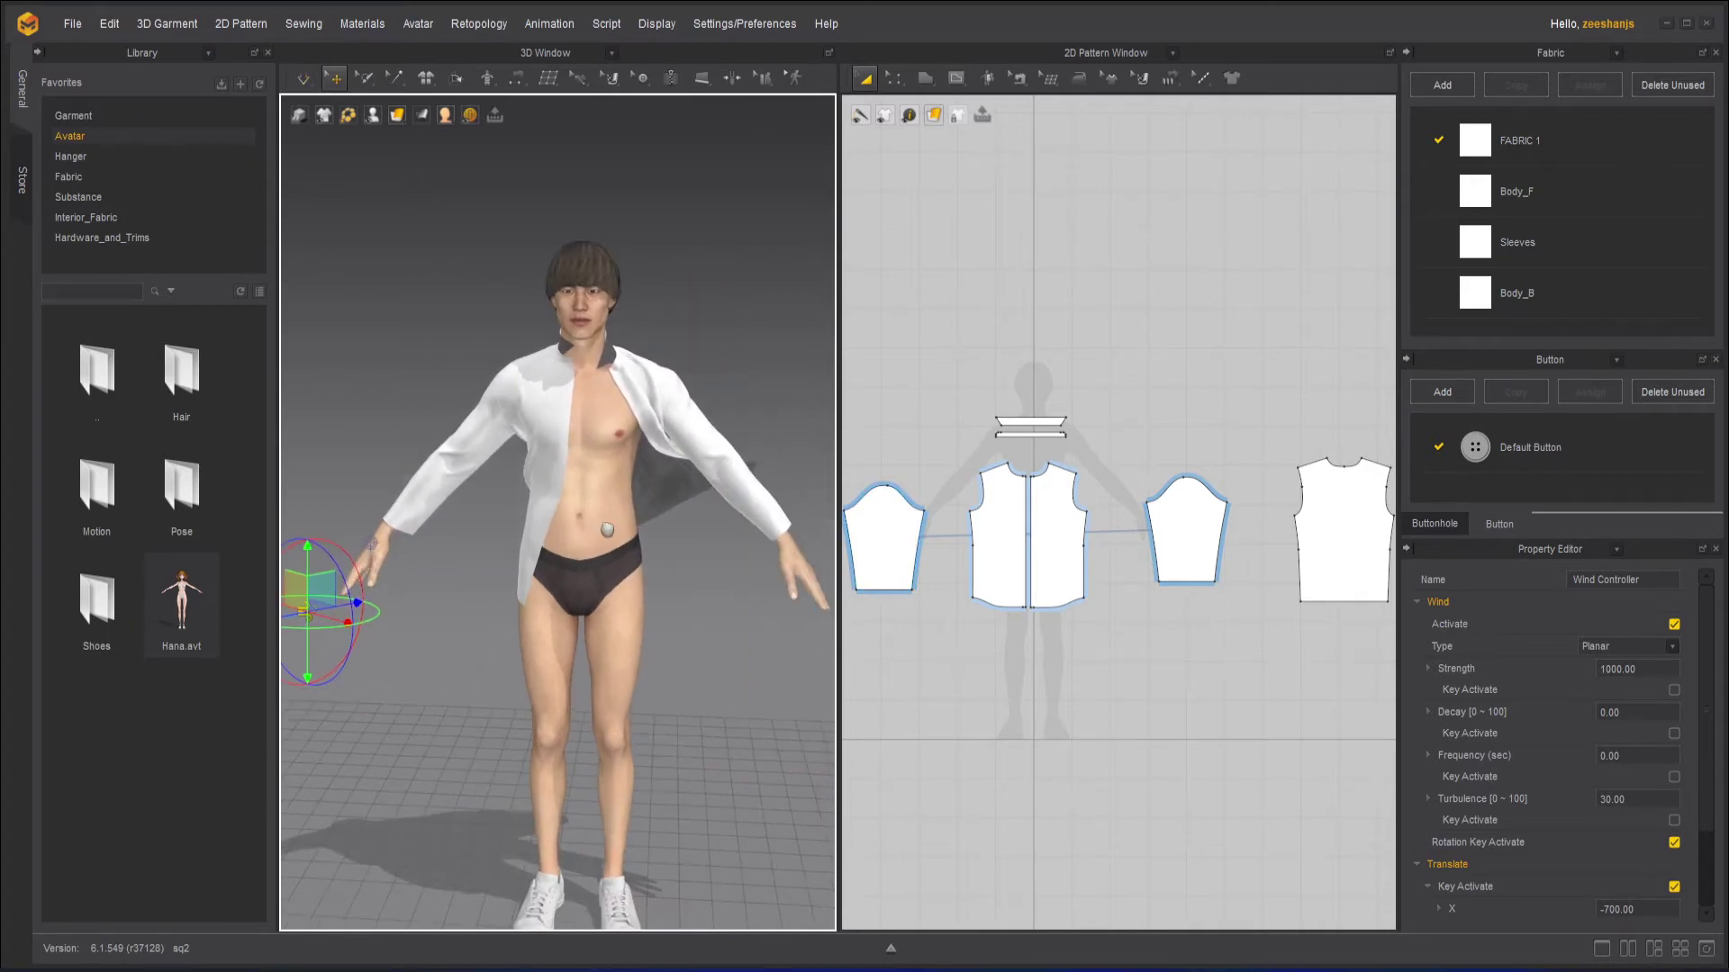
{"action": "middle_click_drag", "start_coordinate": [547, 580], "coordinate": [616, 586]}
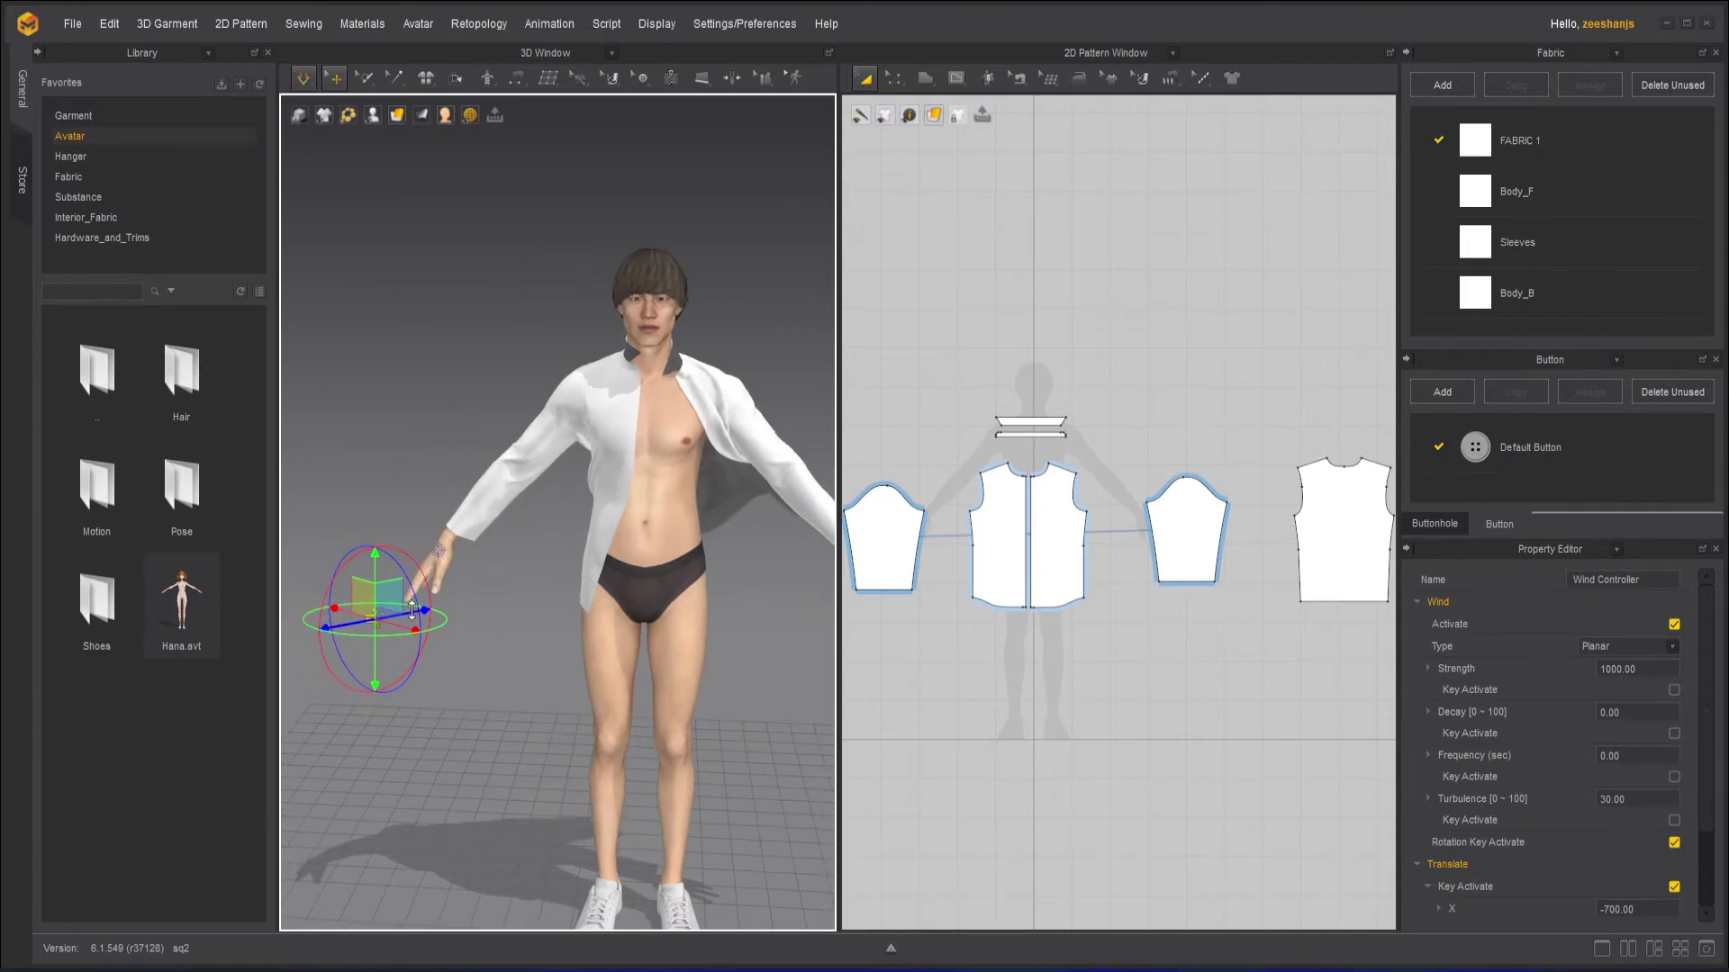
{"action": "left_click_drag", "start_coordinate": [468, 614], "coordinate": [666, 567]}
{"action": "right_click_drag", "start_coordinate": [626, 678], "coordinate": [622, 496]}
{"action": "left_click_drag", "start_coordinate": [622, 493], "coordinate": [834, 548]}
Step: Toggle the simulation off and on, and move the wind controller farther out in front of the avatar
{"action": "right_click_drag", "start_coordinate": [616, 649], "coordinate": [720, 544]}
{"action": "key", "text": "space"}
{"action": "key", "text": "space"}
{"action": "left_click_drag", "start_coordinate": [750, 523], "coordinate": [827, 528]}
{"action": "scroll", "coordinate": [560, 614], "scroll_direction": "down", "scroll_amount": 3}
{"action": "scroll", "coordinate": [562, 618], "scroll_direction": "down", "scroll_amount": 2}
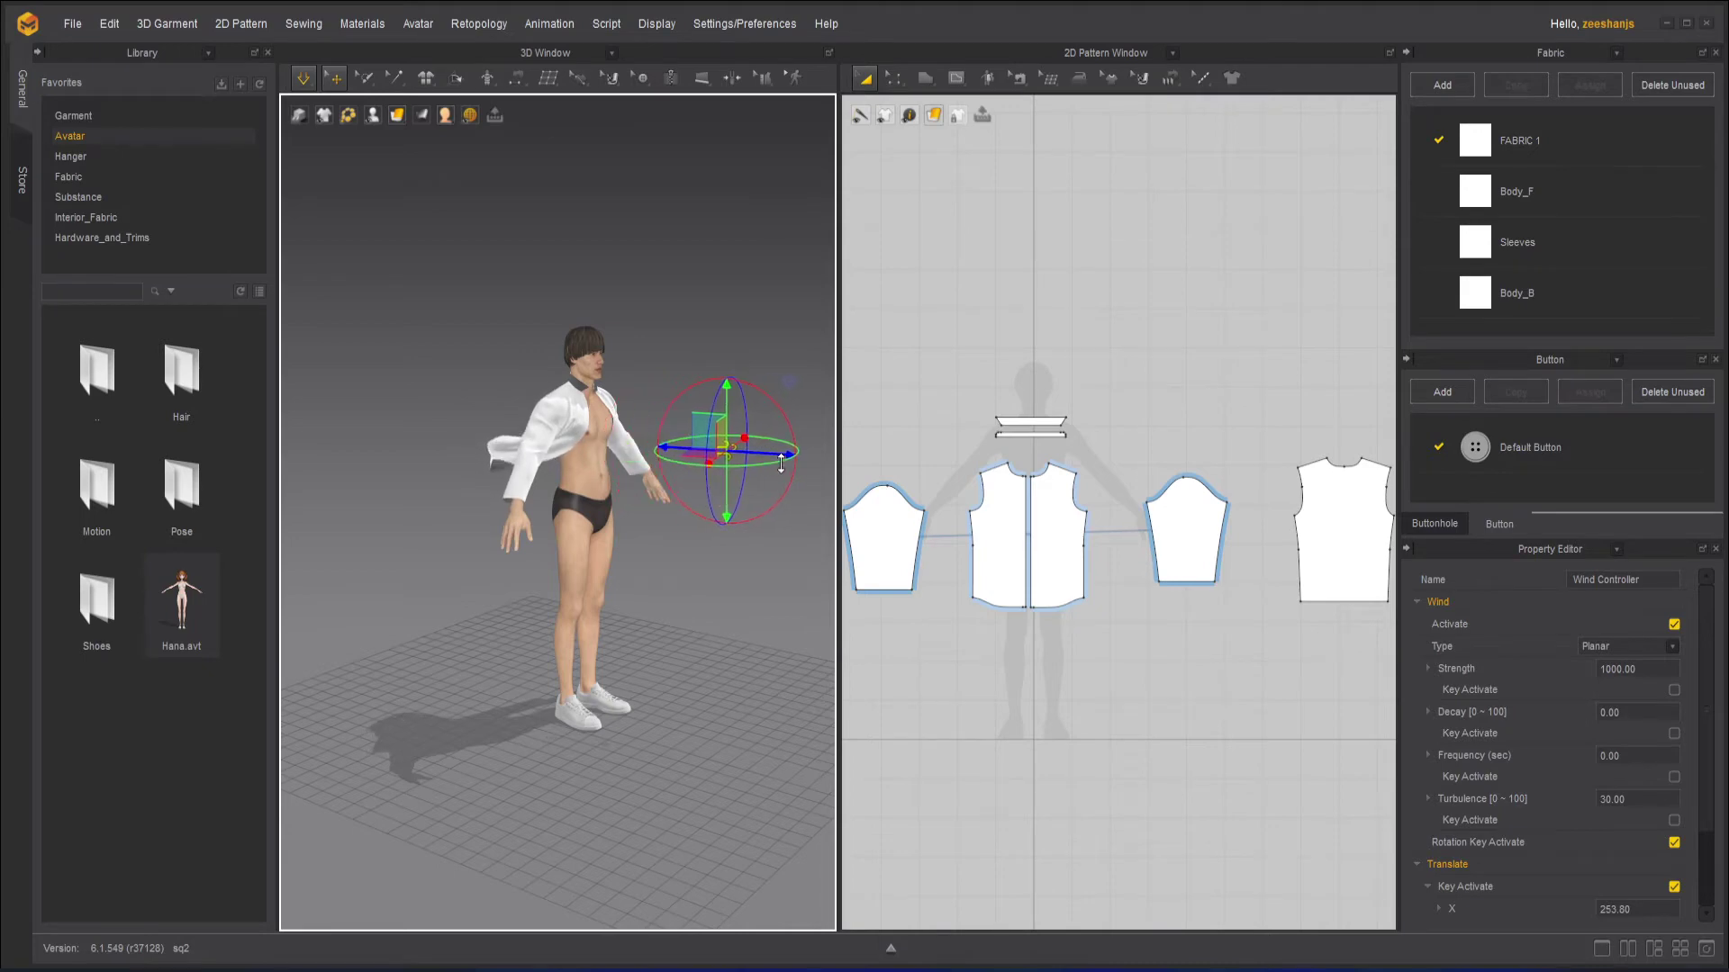
Step: Tilt the wind controller downward toward the avatar, raise it to about head height, and inspect the shirt's reaction
{"action": "left_click_drag", "start_coordinate": [783, 462], "coordinate": [794, 512]}
{"action": "left_click_drag", "start_coordinate": [725, 386], "coordinate": [715, 335]}
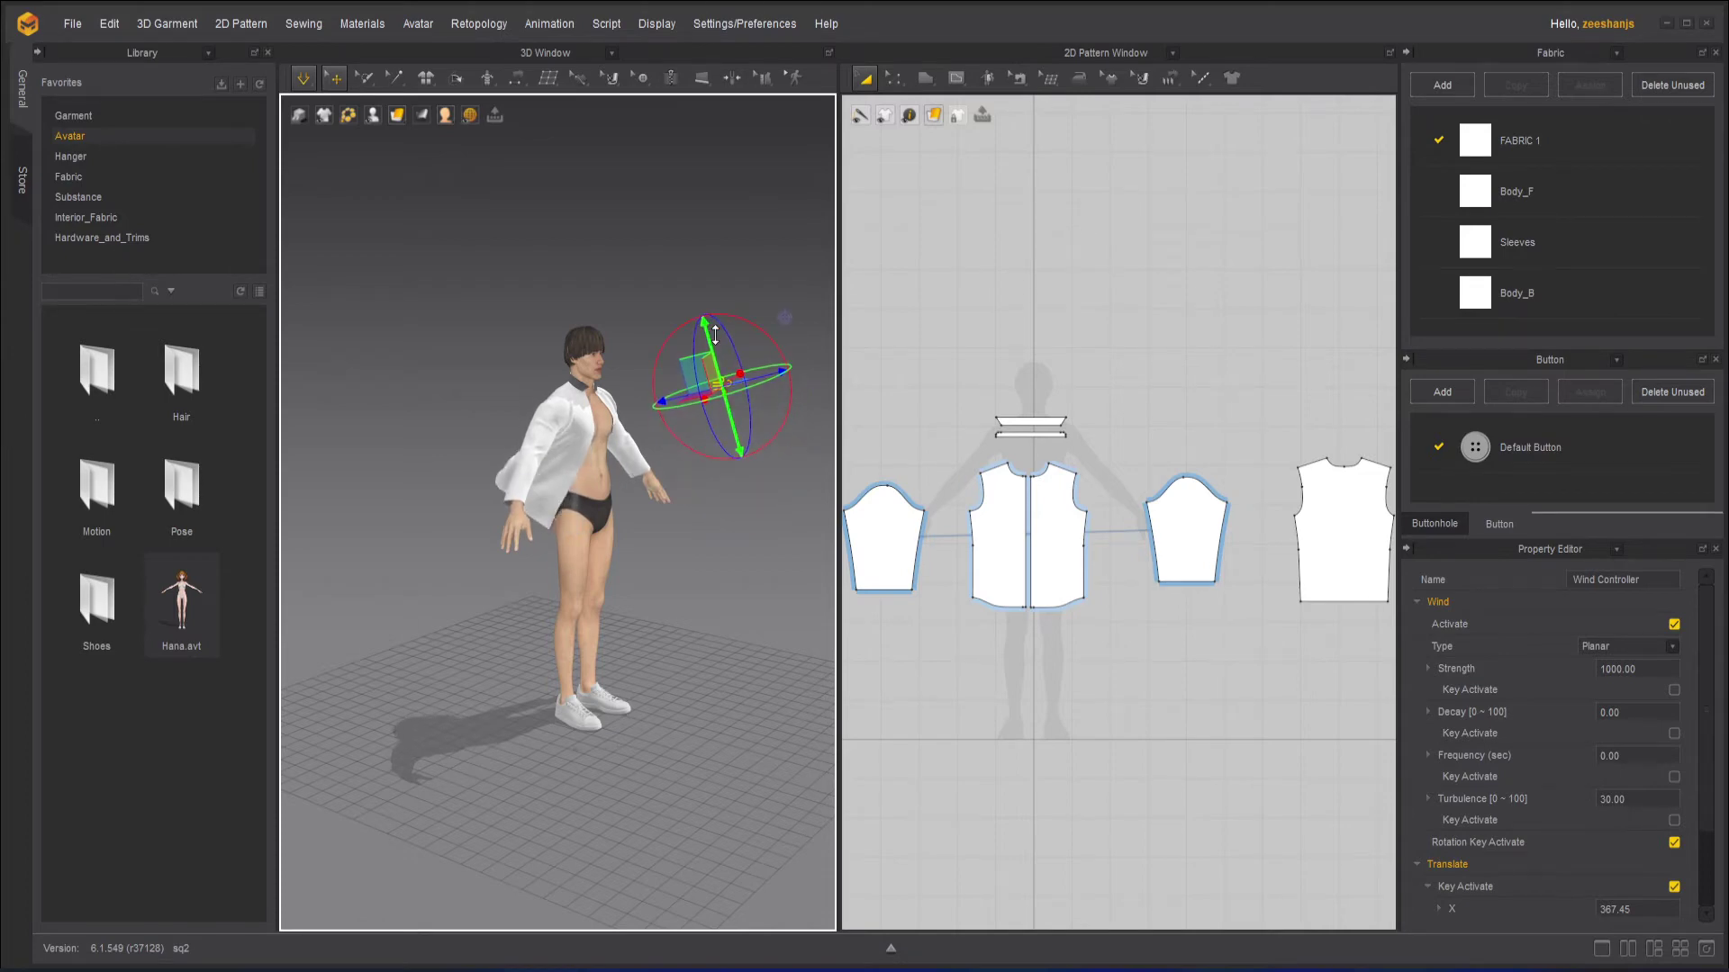
{"action": "right_click_drag", "start_coordinate": [708, 479], "coordinate": [599, 504]}
{"action": "scroll", "coordinate": [682, 501], "scroll_direction": "up", "scroll_amount": 2}
{"action": "middle_click_drag", "start_coordinate": [590, 513], "coordinate": [486, 568]}
{"action": "right_click_drag", "start_coordinate": [486, 567], "coordinate": [538, 631]}
{"action": "right_click_drag", "start_coordinate": [720, 541], "coordinate": [716, 431]}
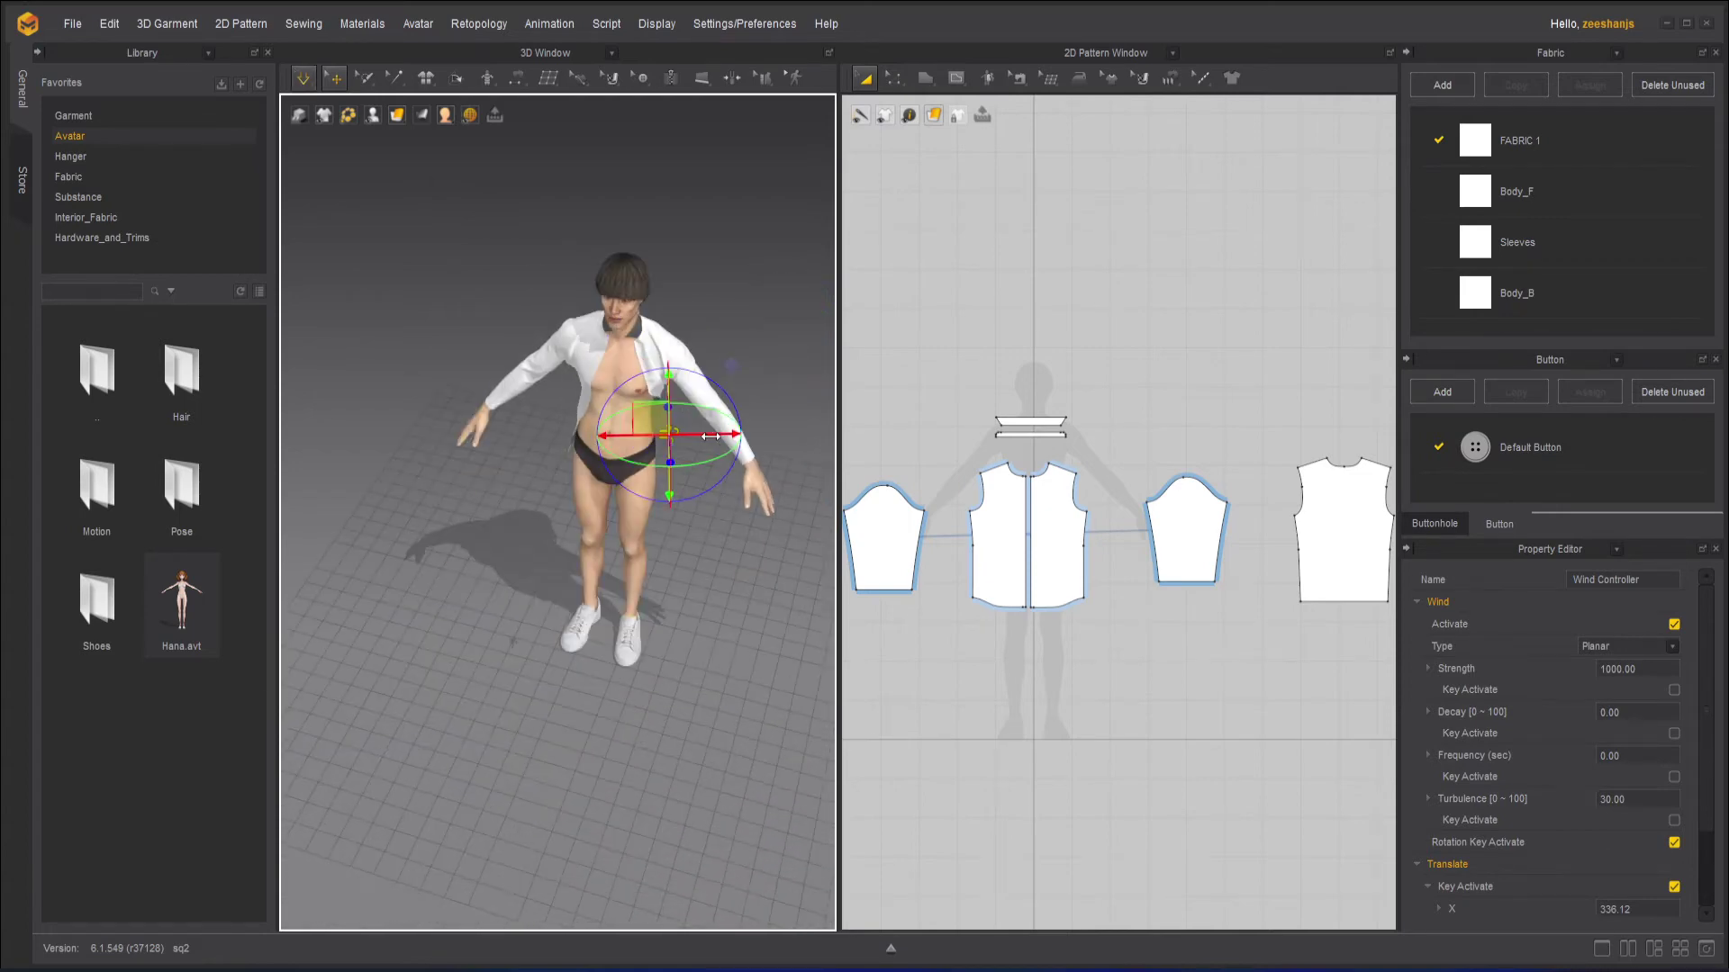
Step: Move the wind controller sideways in front of the avatar, toggle the simulation, and inspect the shirt from the side
{"action": "left_click_drag", "start_coordinate": [701, 437], "coordinate": [630, 436]}
{"action": "key", "text": "space"}
{"action": "right_click_drag", "start_coordinate": [658, 513], "coordinate": [522, 493]}
{"action": "key", "text": "space"}
{"action": "middle_click_drag", "start_coordinate": [700, 531], "coordinate": [576, 552]}
{"action": "left_click_drag", "start_coordinate": [716, 533], "coordinate": [686, 598]}
{"action": "key", "text": "space"}
{"action": "right_click_drag", "start_coordinate": [525, 610], "coordinate": [699, 590]}
{"action": "middle_click_drag", "start_coordinate": [699, 590], "coordinate": [504, 616]}
{"action": "right_click_drag", "start_coordinate": [504, 617], "coordinate": [666, 562]}
{"action": "middle_click_drag", "start_coordinate": [666, 563], "coordinate": [527, 621]}
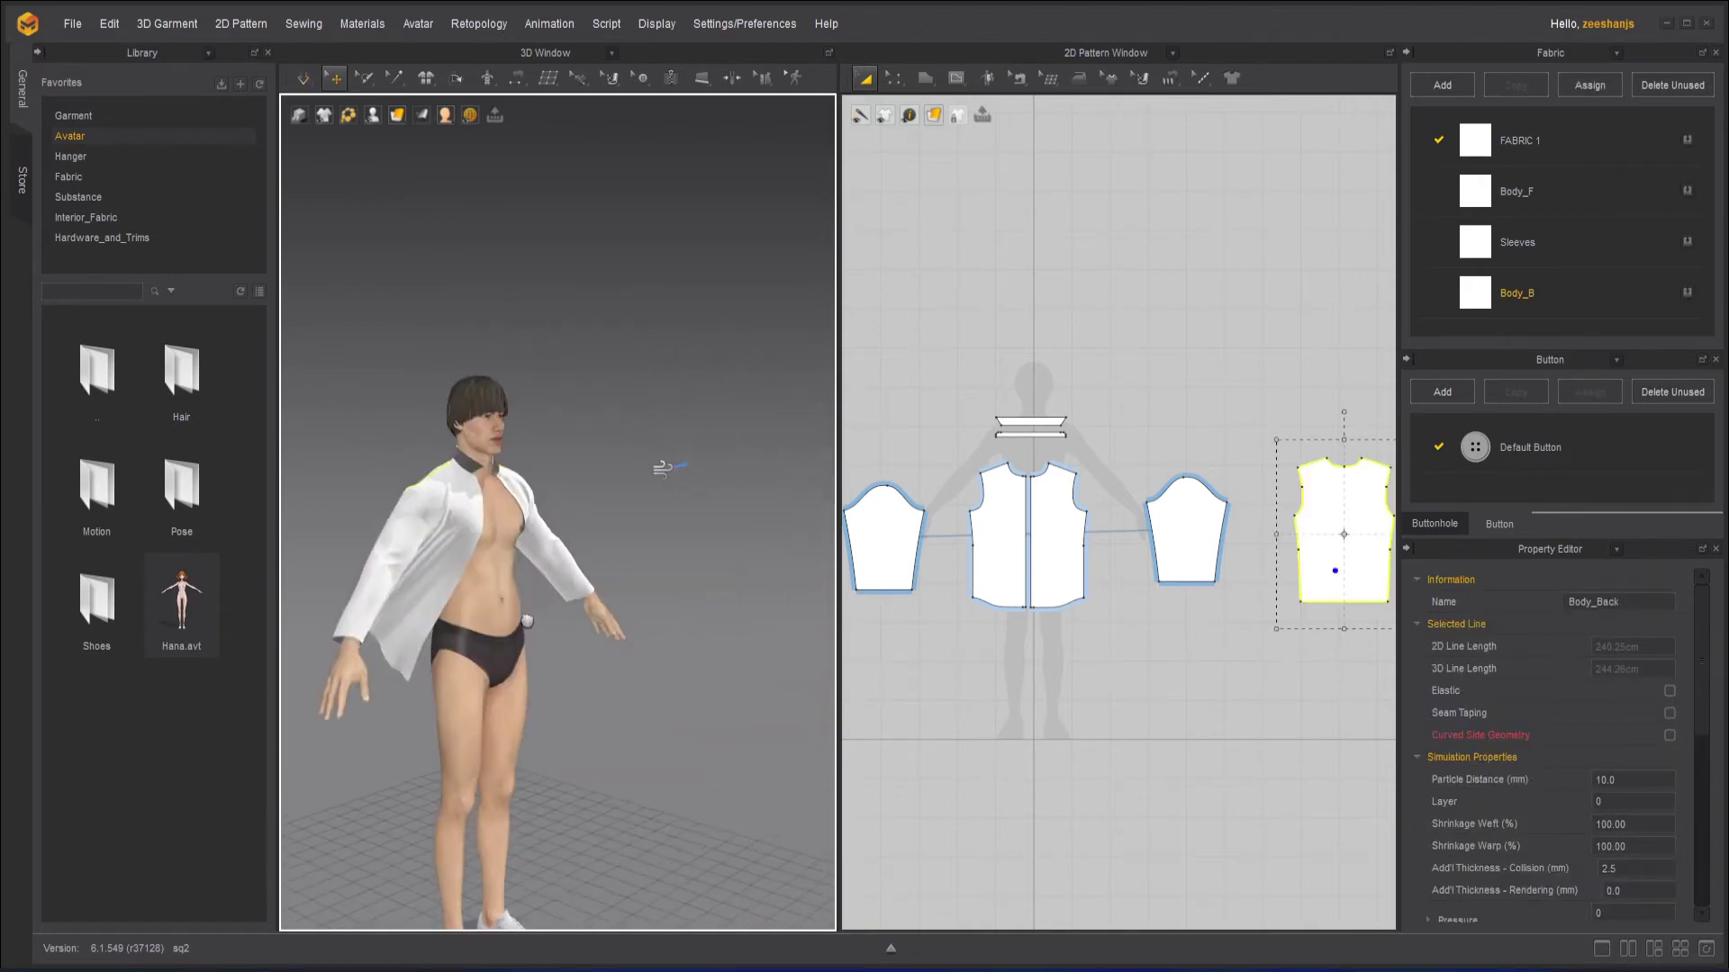
Step: Change the wind controller's type to Spherical and move it slightly farther from the avatar's front
{"action": "left_click", "coordinate": [691, 465]}
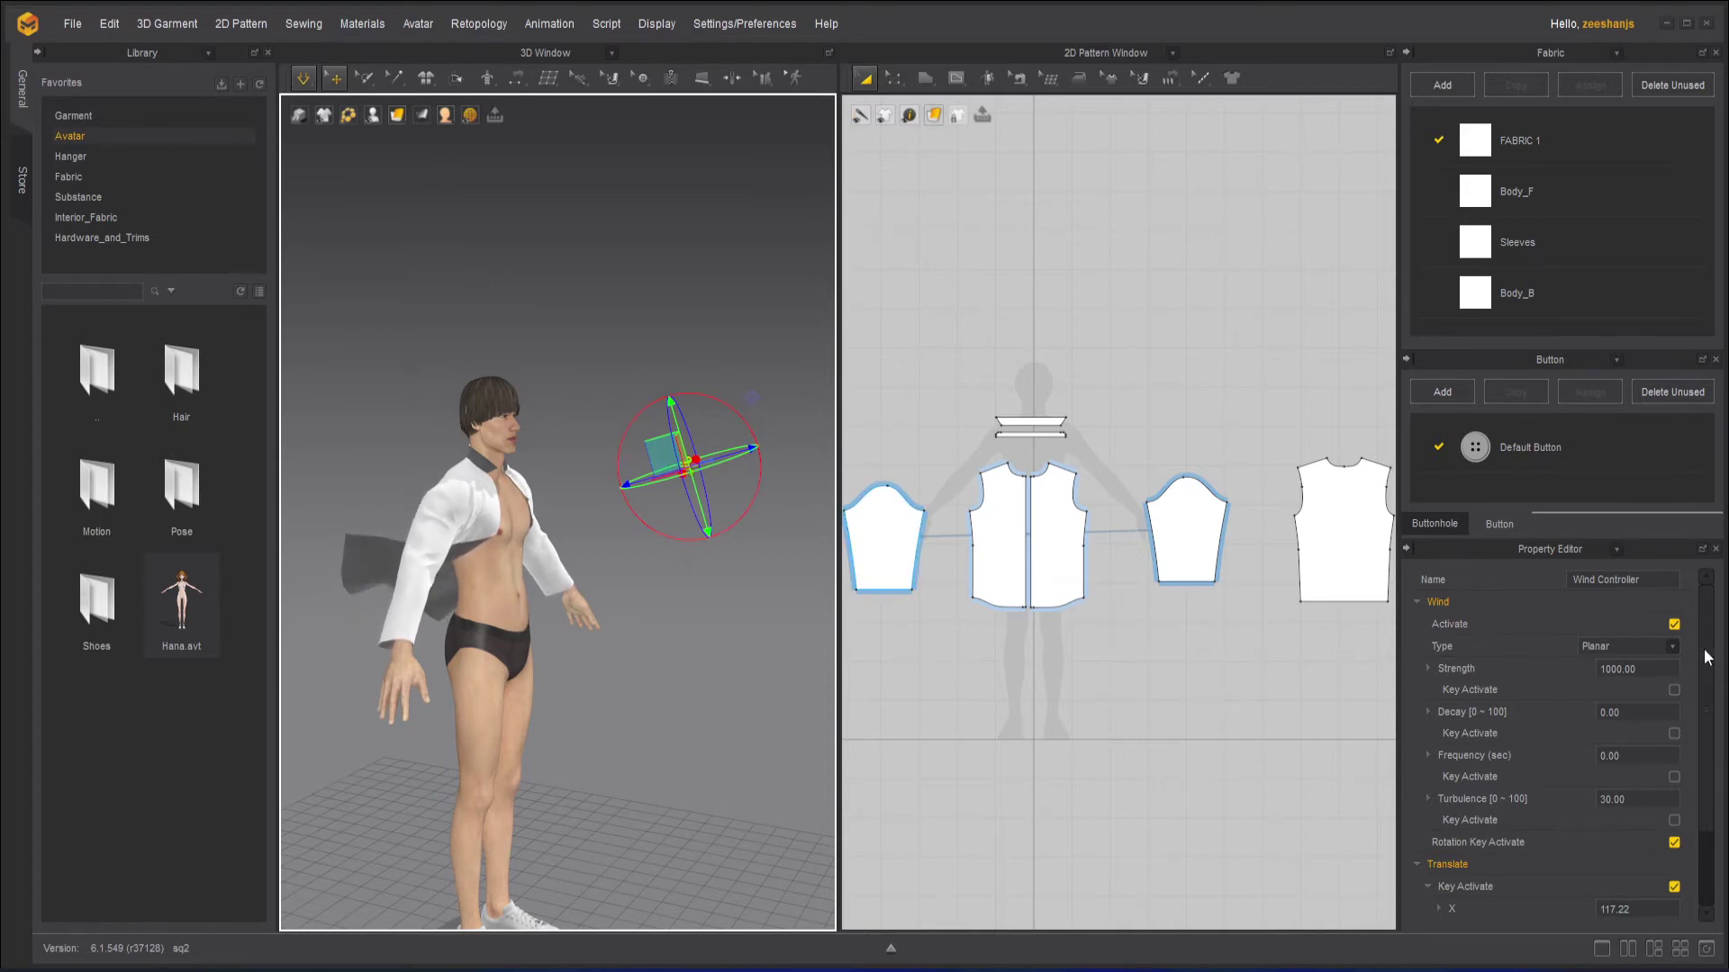
{"action": "left_click", "coordinate": [1673, 647]}
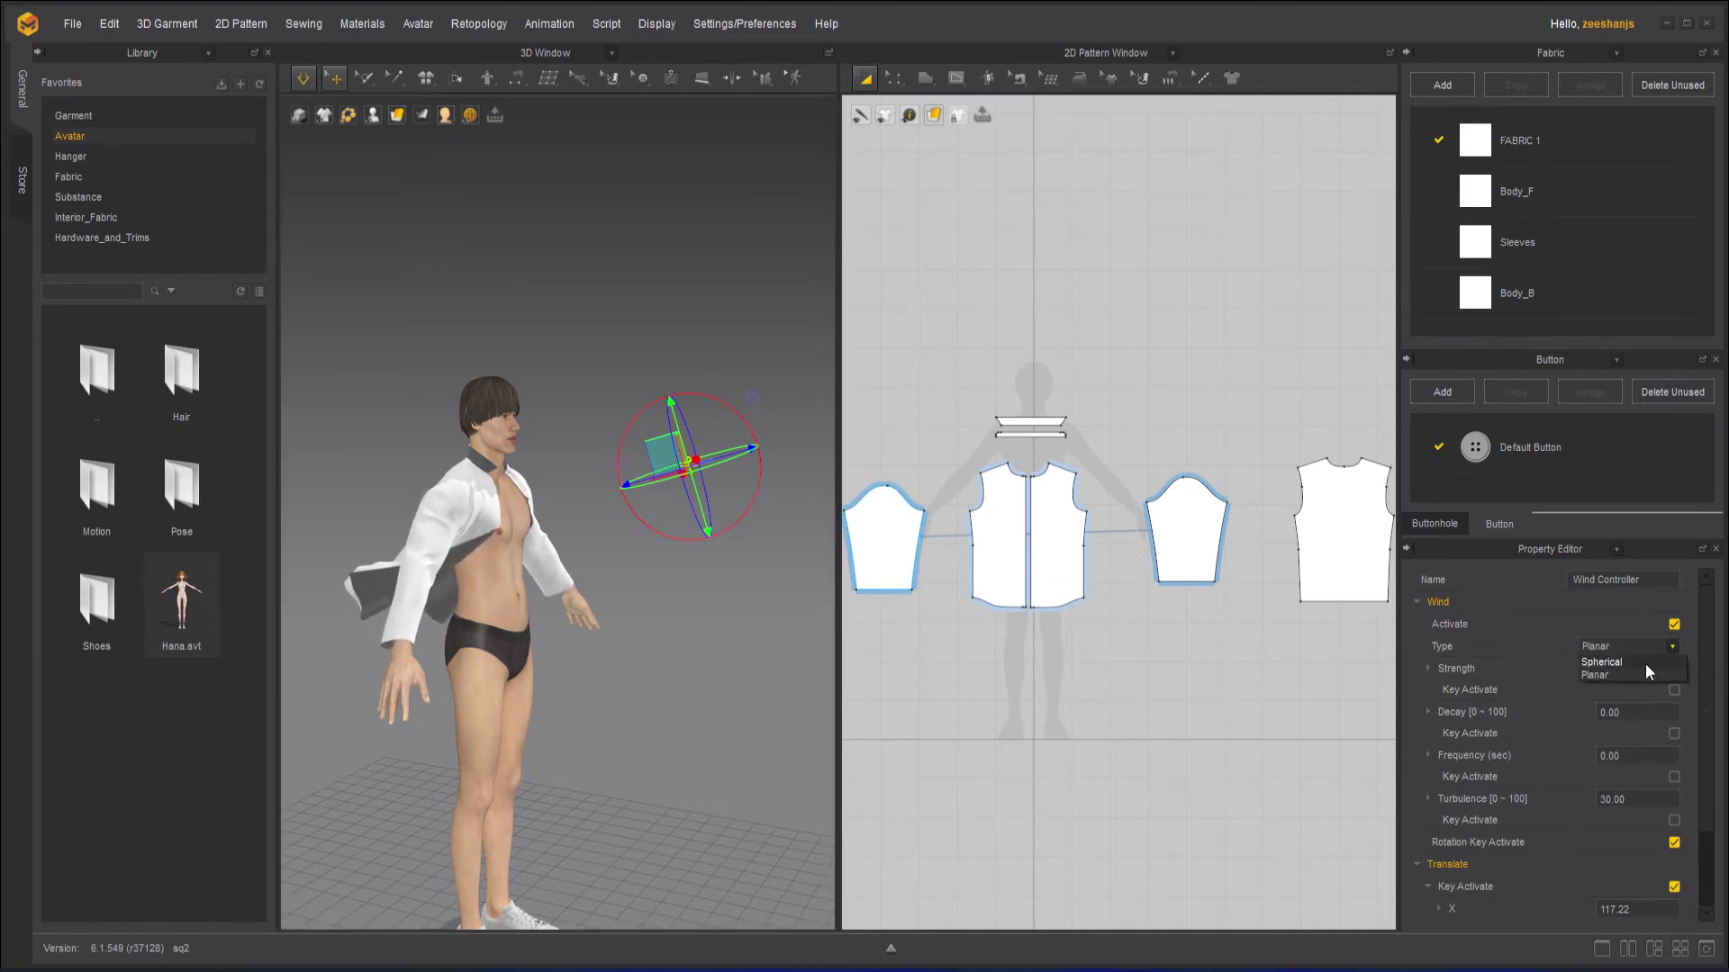
{"action": "left_click", "coordinate": [1646, 663]}
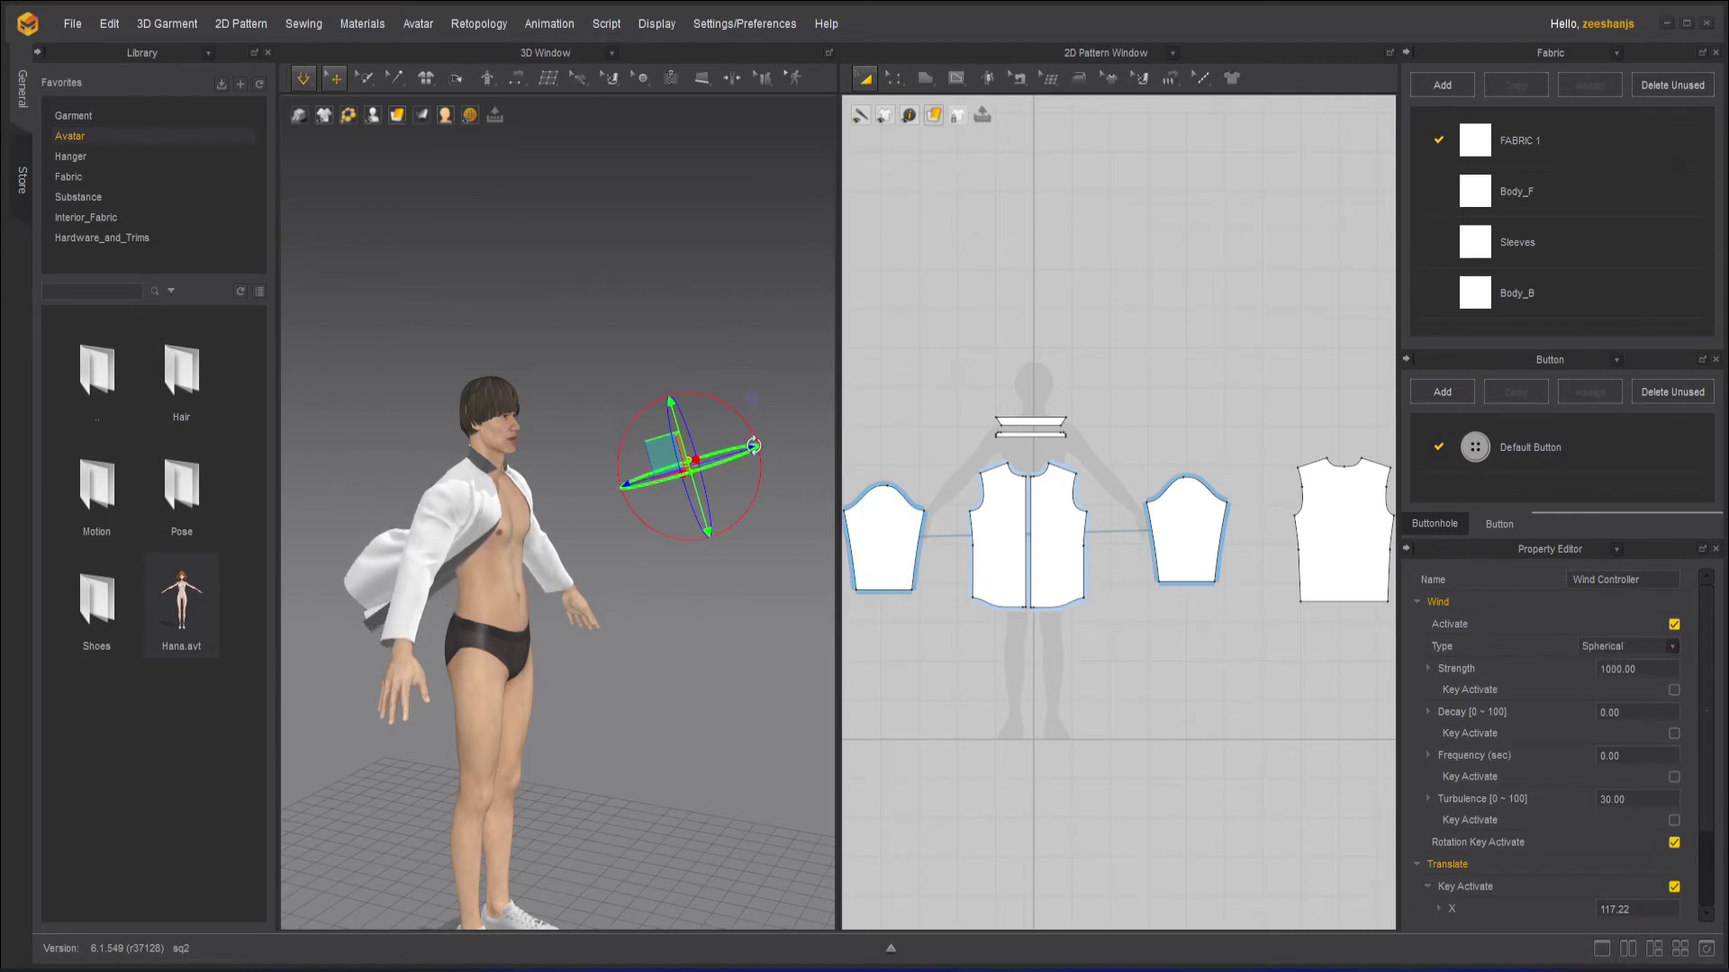
{"action": "left_click_drag", "start_coordinate": [755, 447], "coordinate": [780, 423]}
Step: Switch the wind type to Planar and move the controller behind the avatar, then back to the front
{"action": "left_click", "coordinate": [1675, 646]}
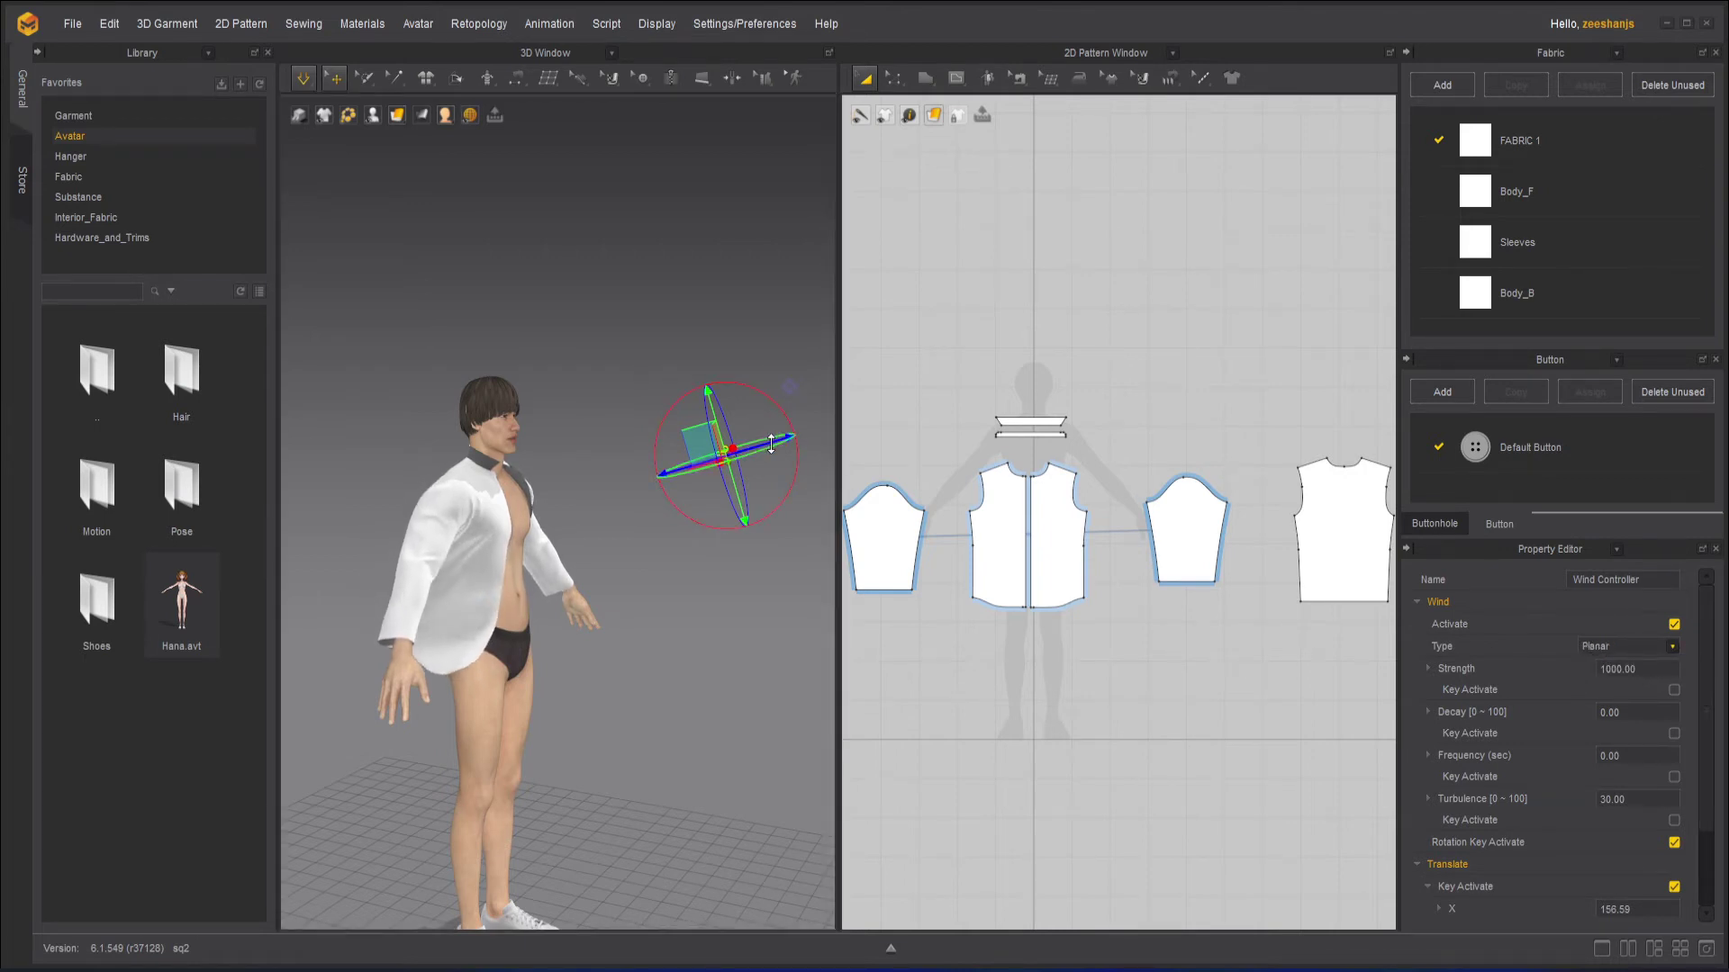
{"action": "left_click_drag", "start_coordinate": [676, 455], "coordinate": [332, 548]}
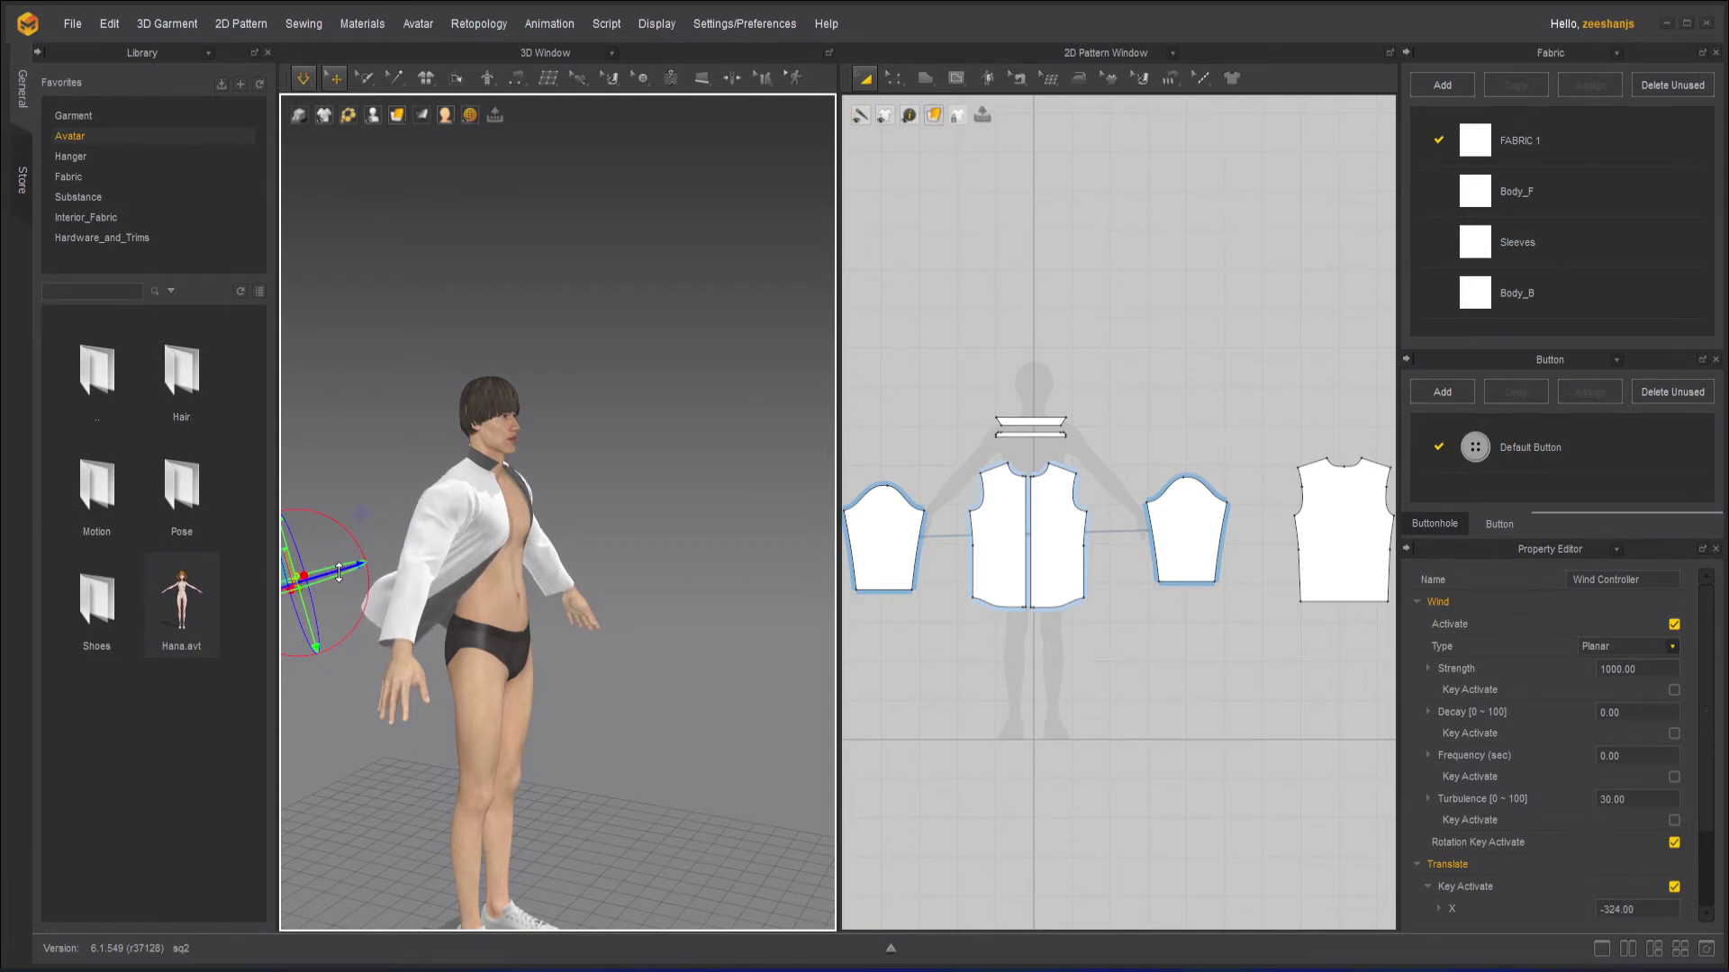
{"action": "left_click_drag", "start_coordinate": [339, 573], "coordinate": [739, 454]}
Step: Set the wind type to Spherical again and pull the controller a little farther out in front of the avatar
{"action": "left_click", "coordinate": [1673, 646]}
{"action": "left_click", "coordinate": [1602, 675]}
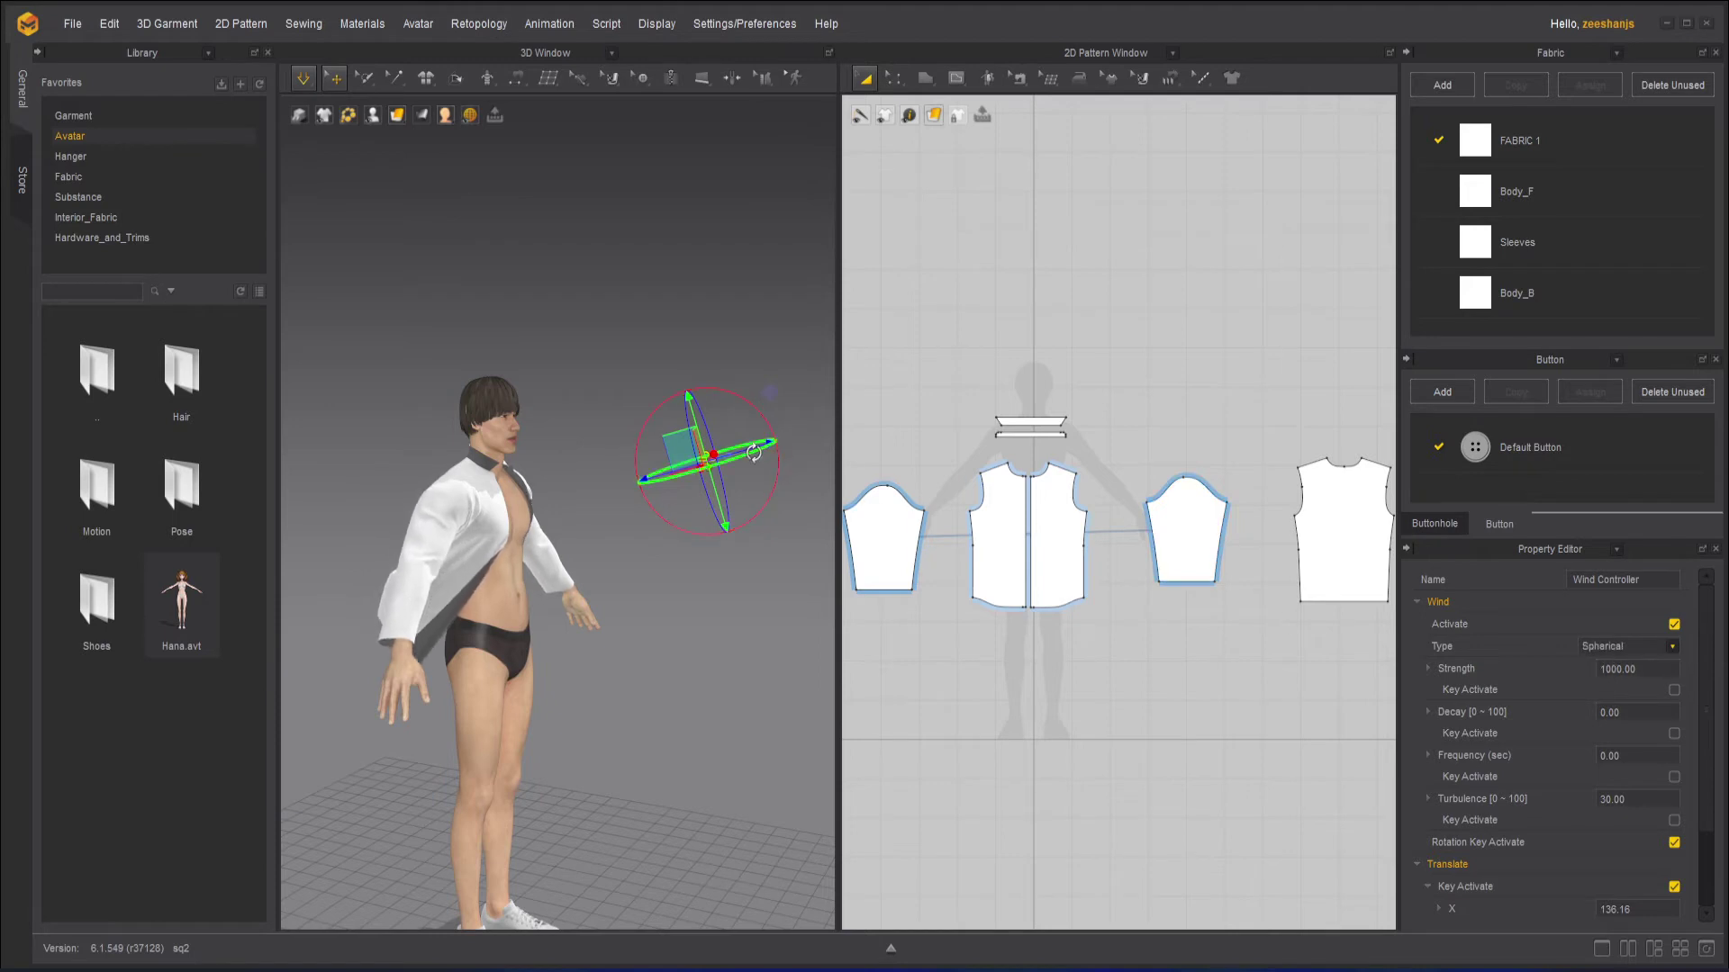
{"action": "left_click_drag", "start_coordinate": [758, 445], "coordinate": [791, 410]}
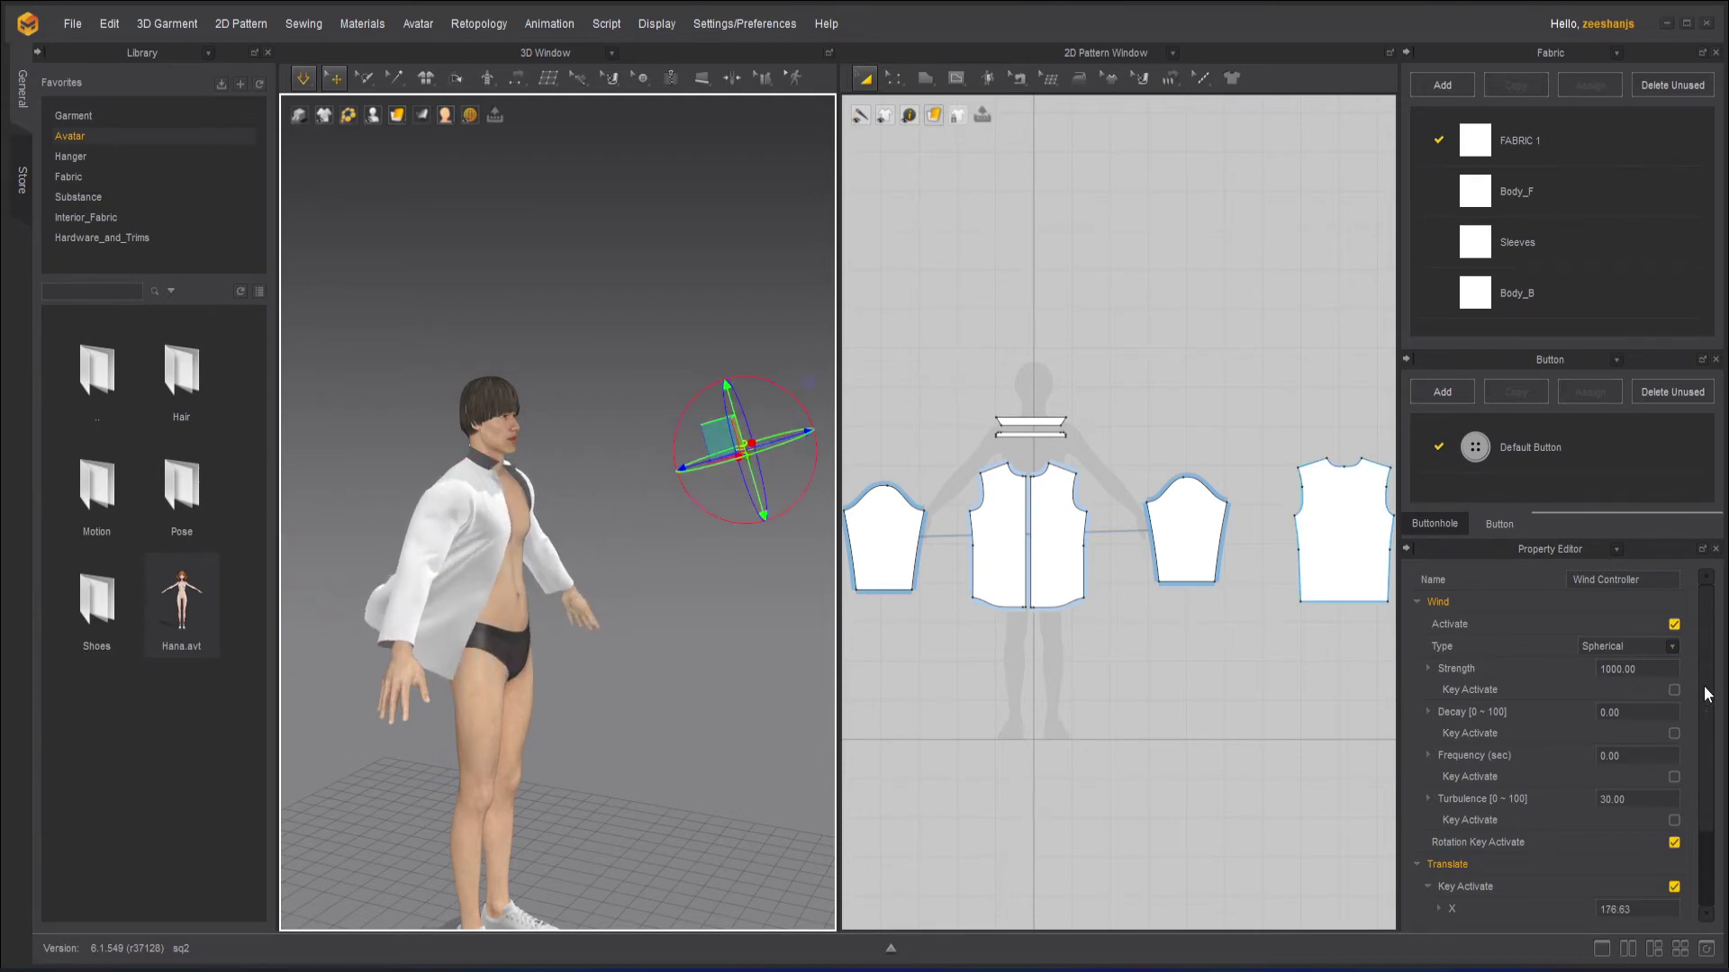
Step: Set the wind controller's type to Planar and its strength to 500
{"action": "left_click", "coordinate": [1673, 646]}
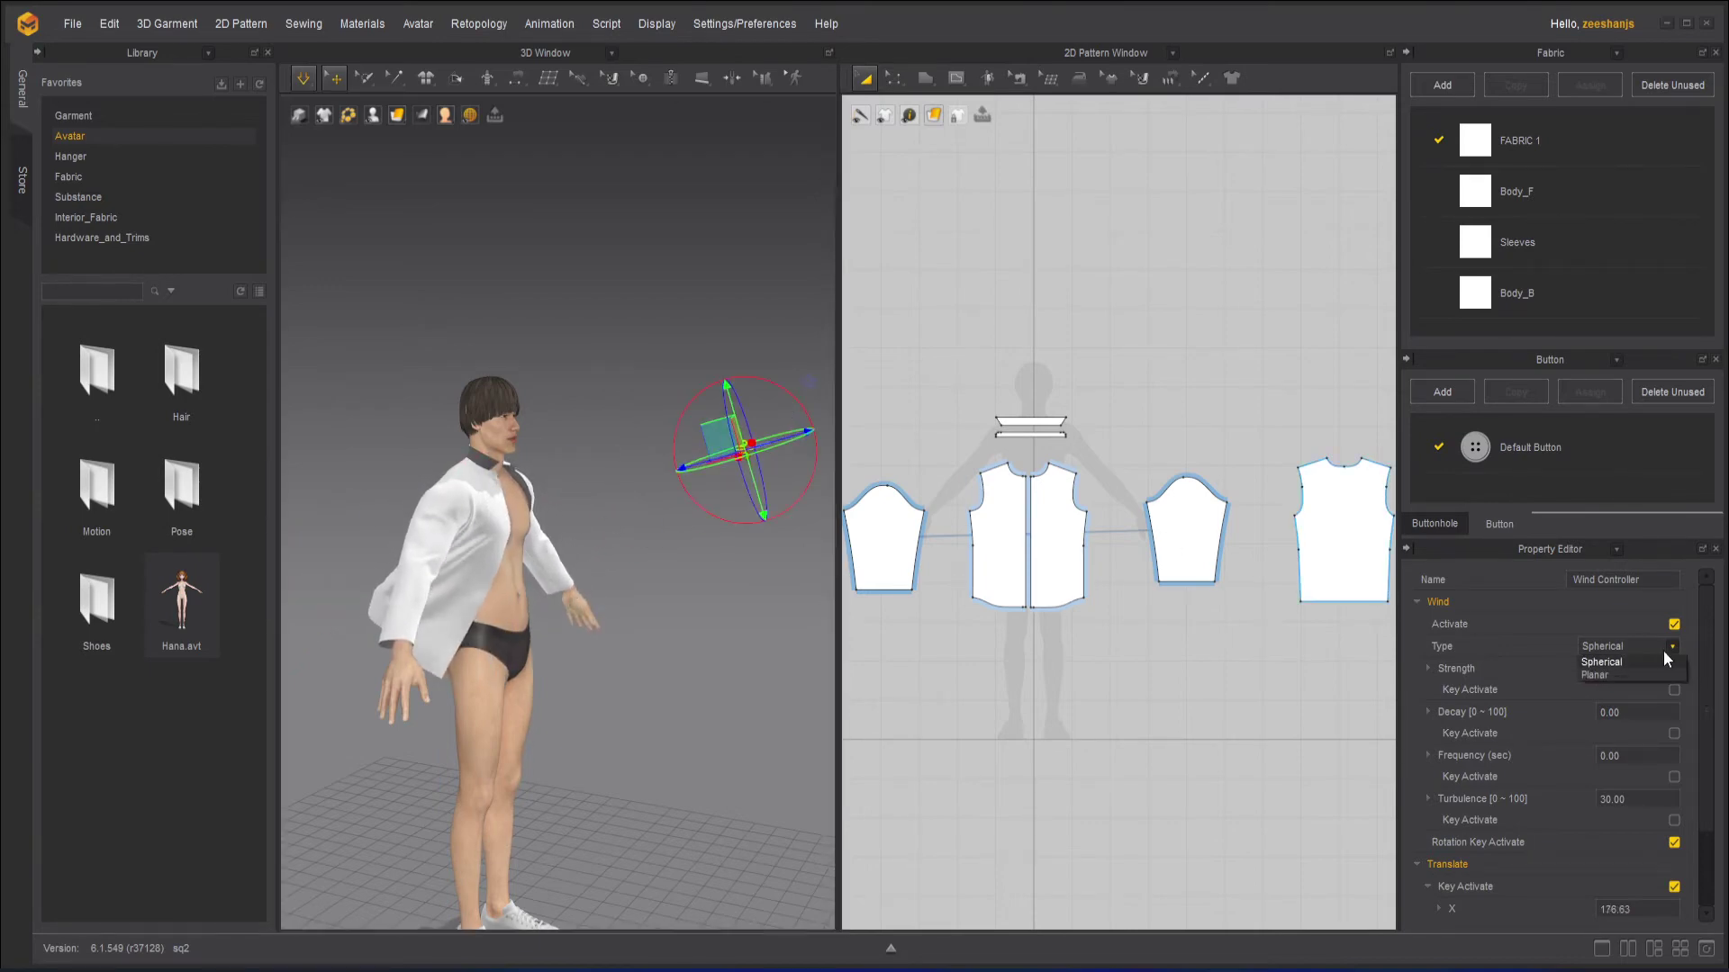
{"action": "left_click", "coordinate": [1613, 674]}
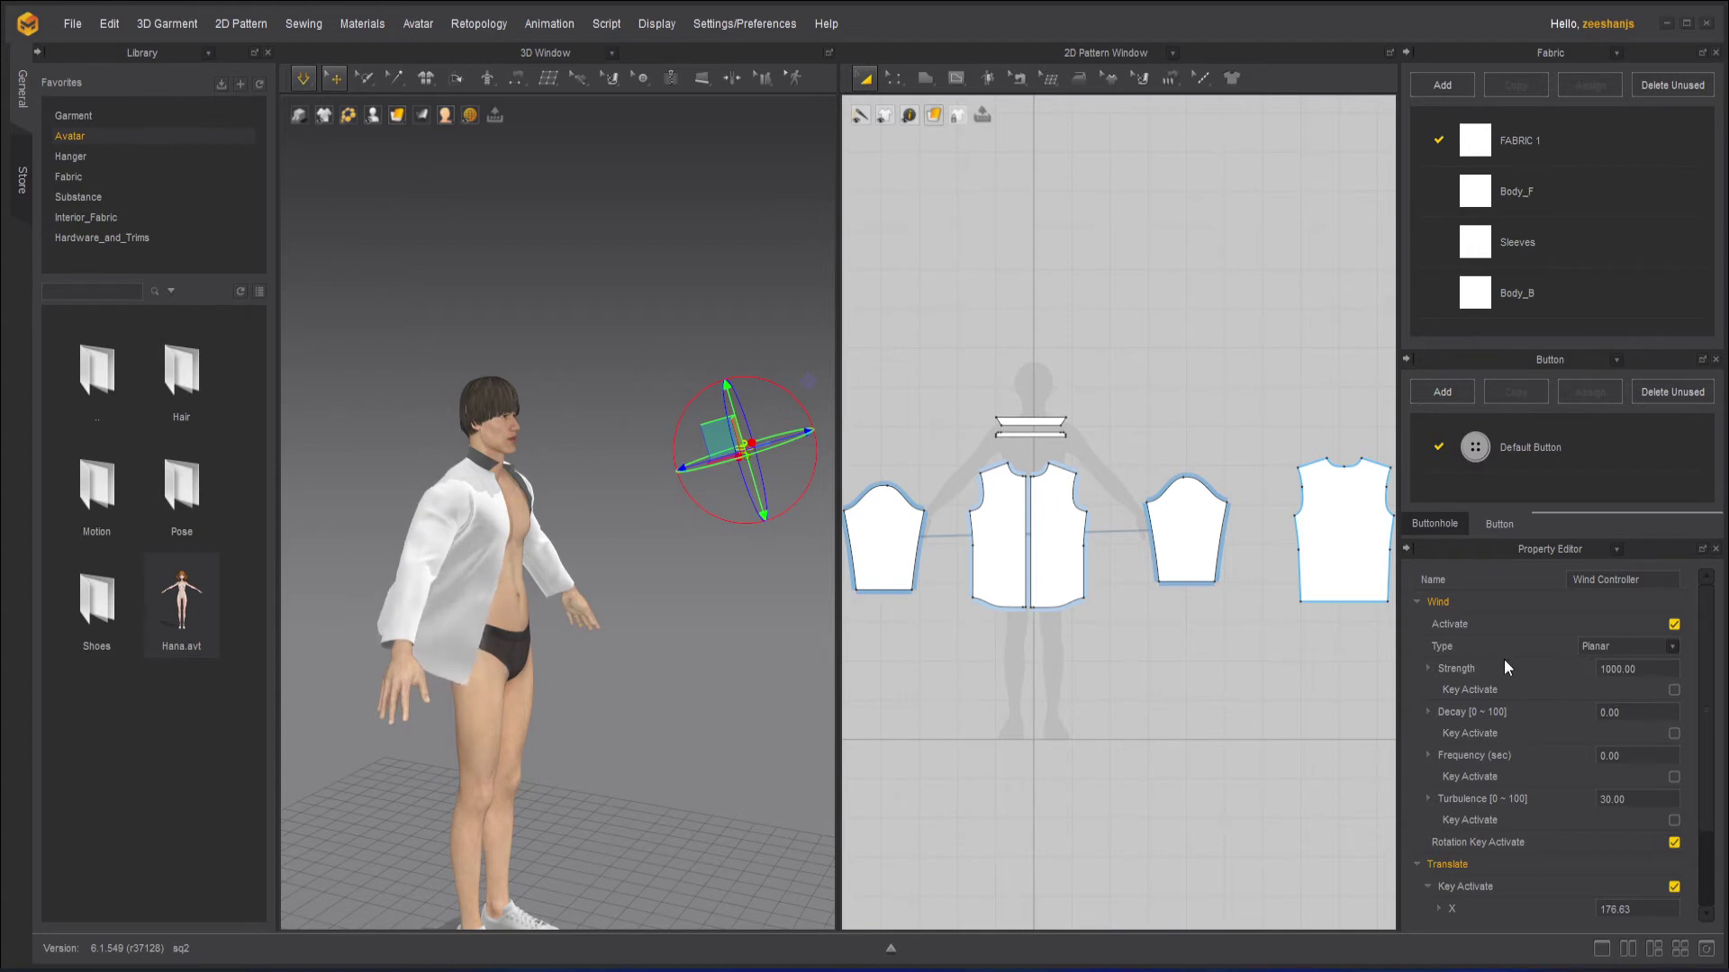
{"action": "double_click", "coordinate": [1596, 671]}
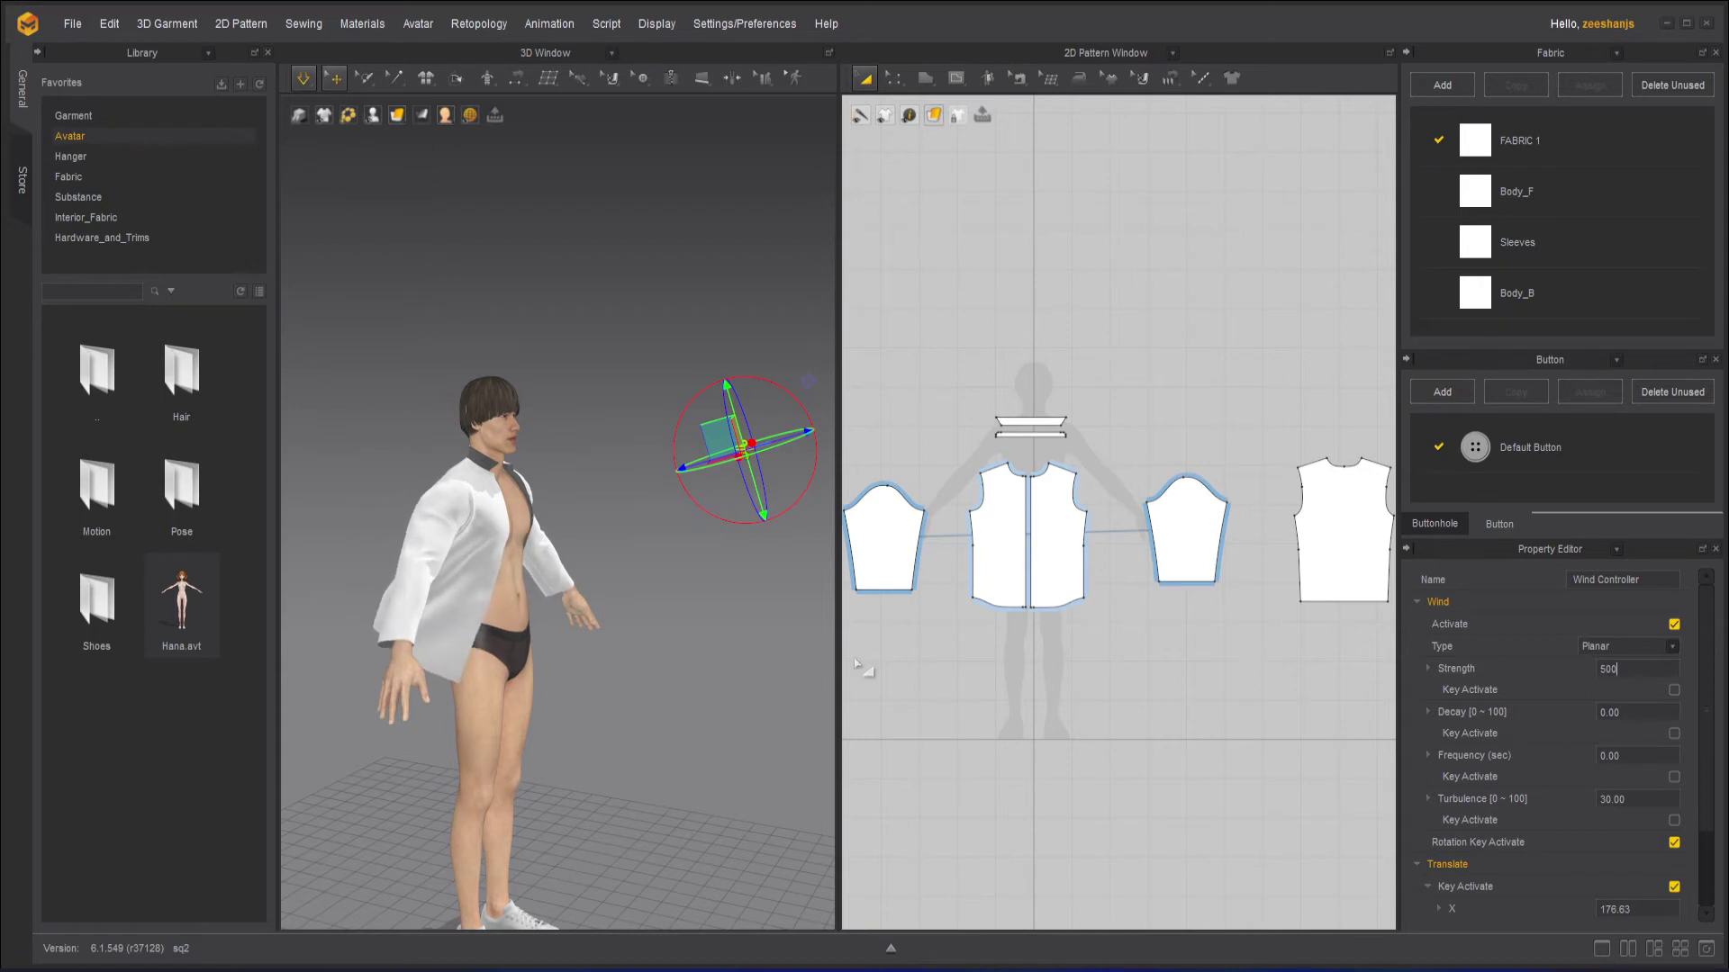
{"action": "right_click_drag", "start_coordinate": [596, 551], "coordinate": [577, 584]}
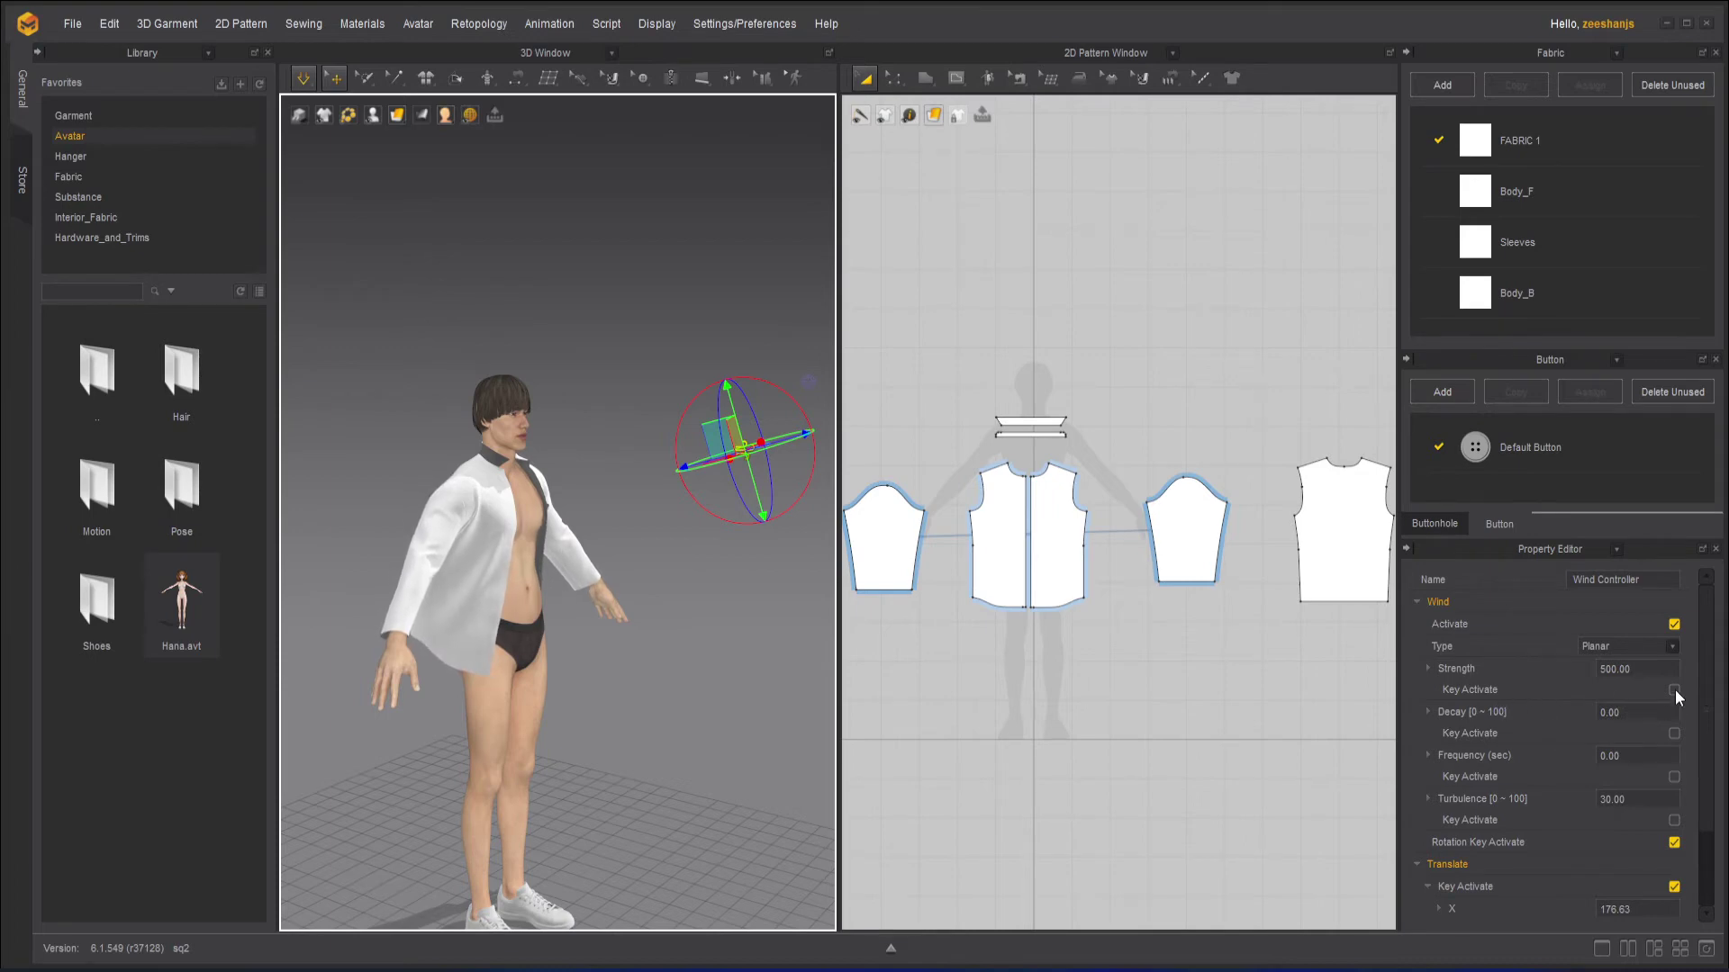
Step: Open and close the animation timeline, and nudge the wind controller slightly away from the avatar
{"action": "left_click", "coordinate": [891, 950]}
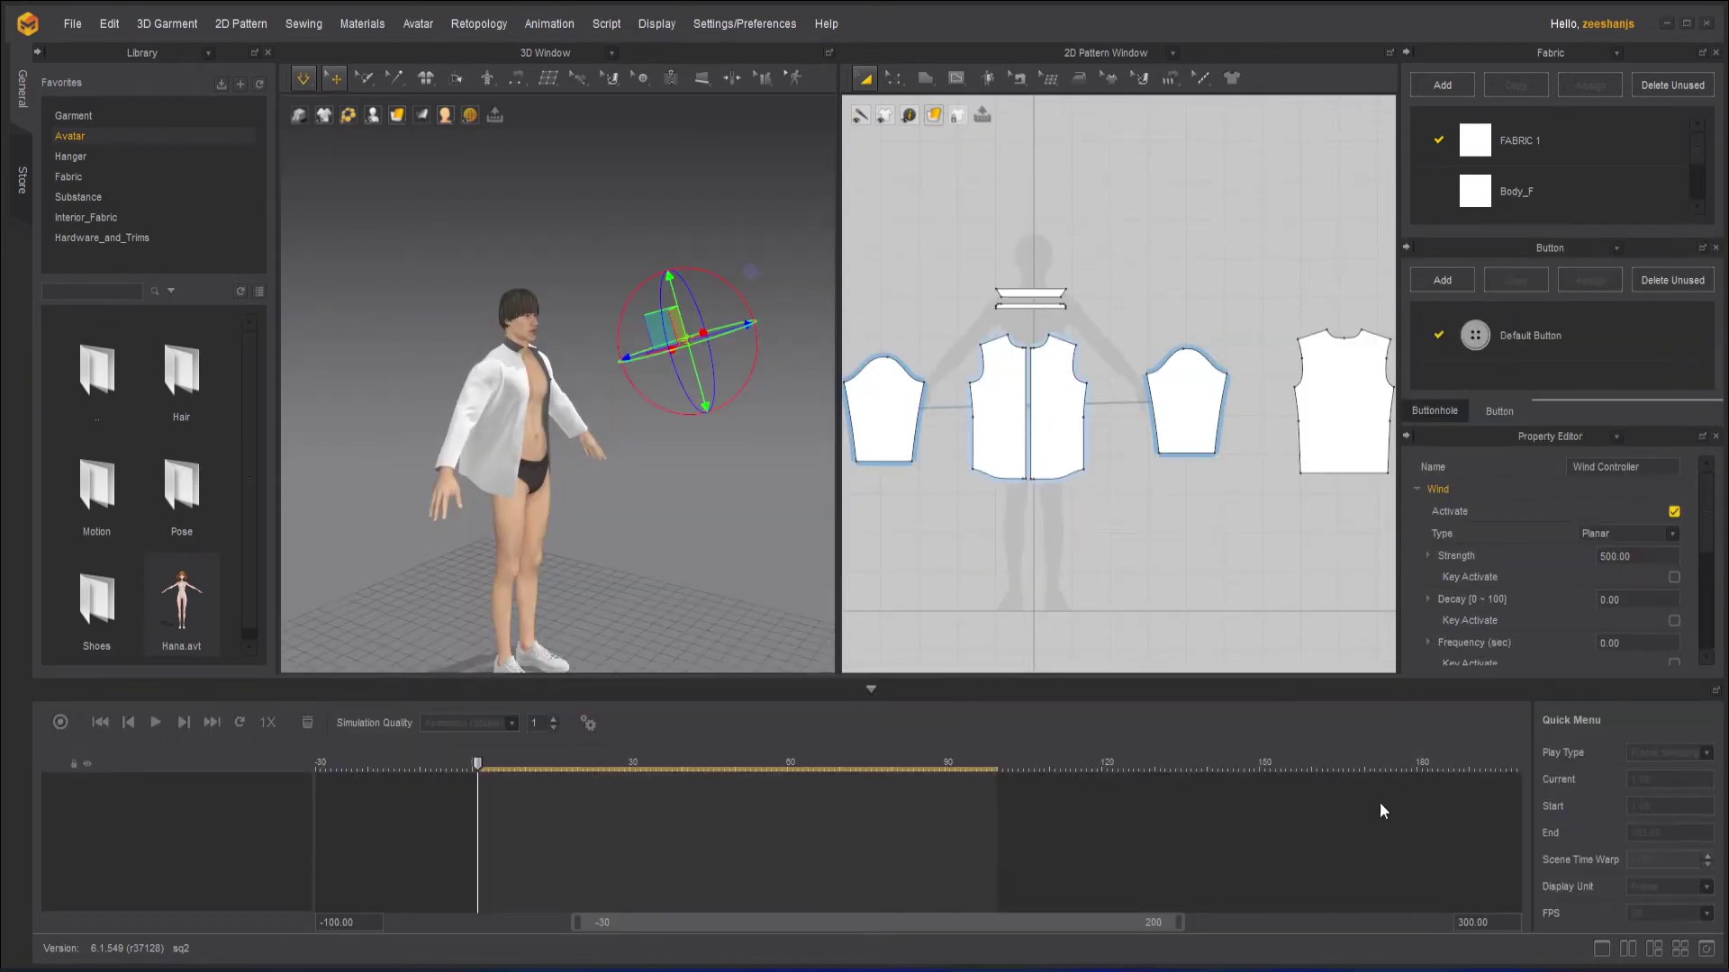
{"action": "left_click", "coordinate": [869, 690]}
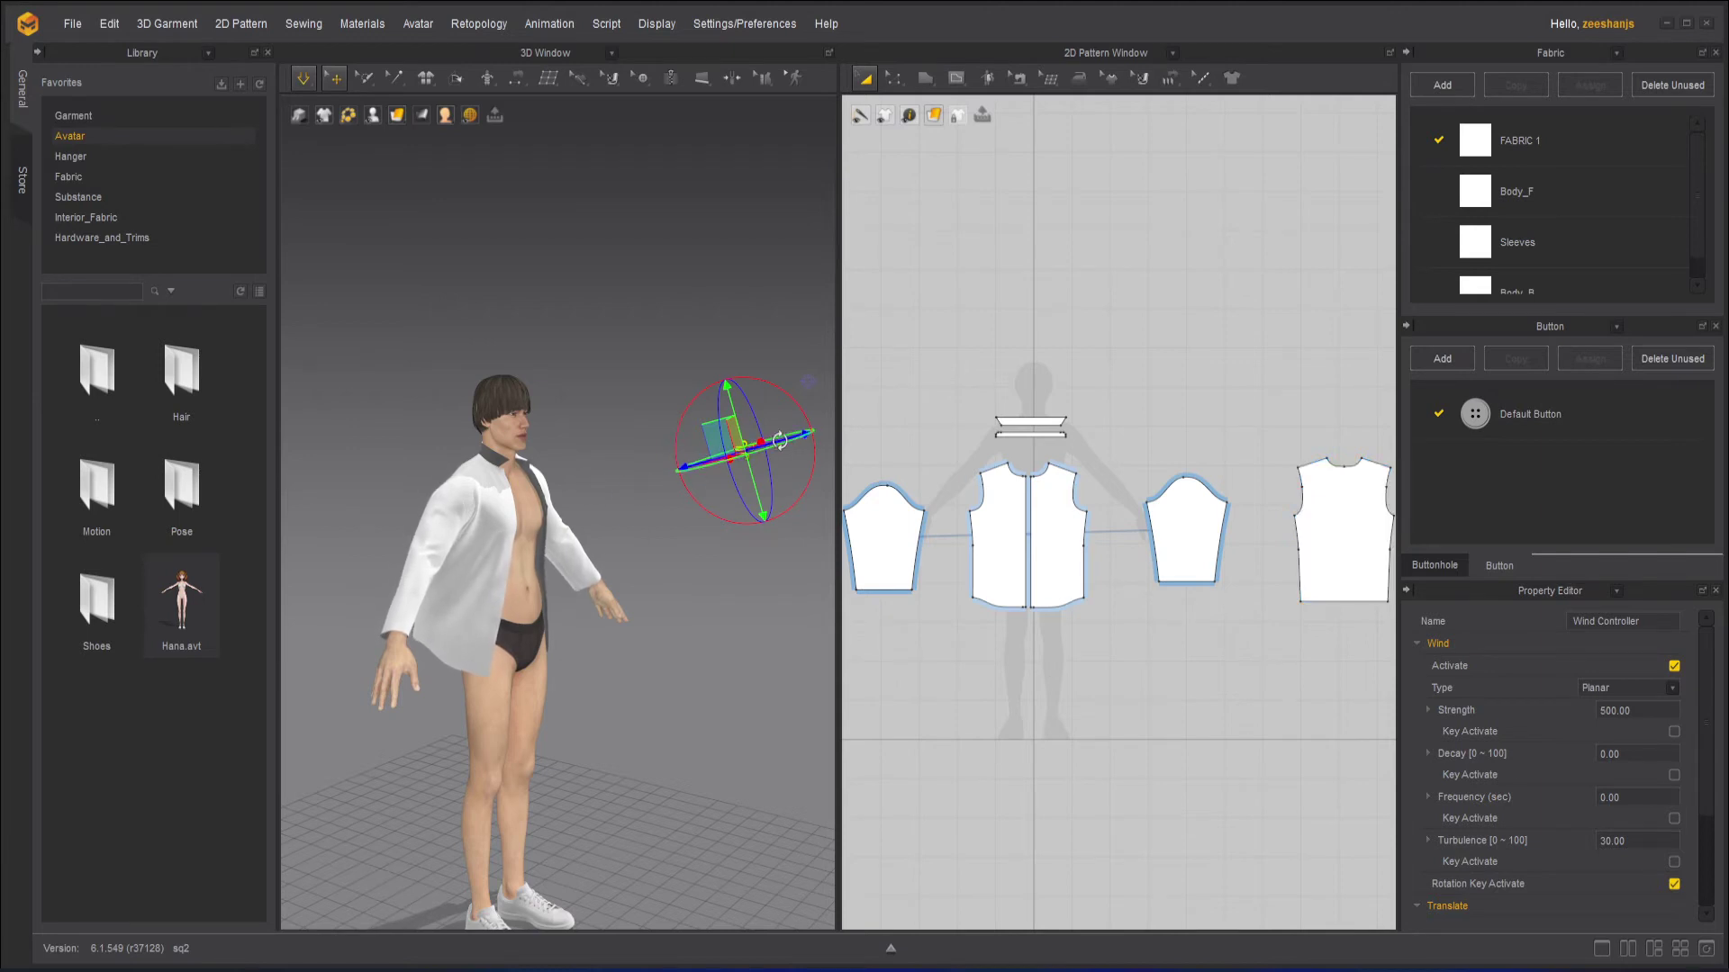
{"action": "scroll", "coordinate": [675, 544], "scroll_direction": "down", "scroll_amount": 3}
{"action": "middle_click_drag", "start_coordinate": [674, 577], "coordinate": [617, 660]}
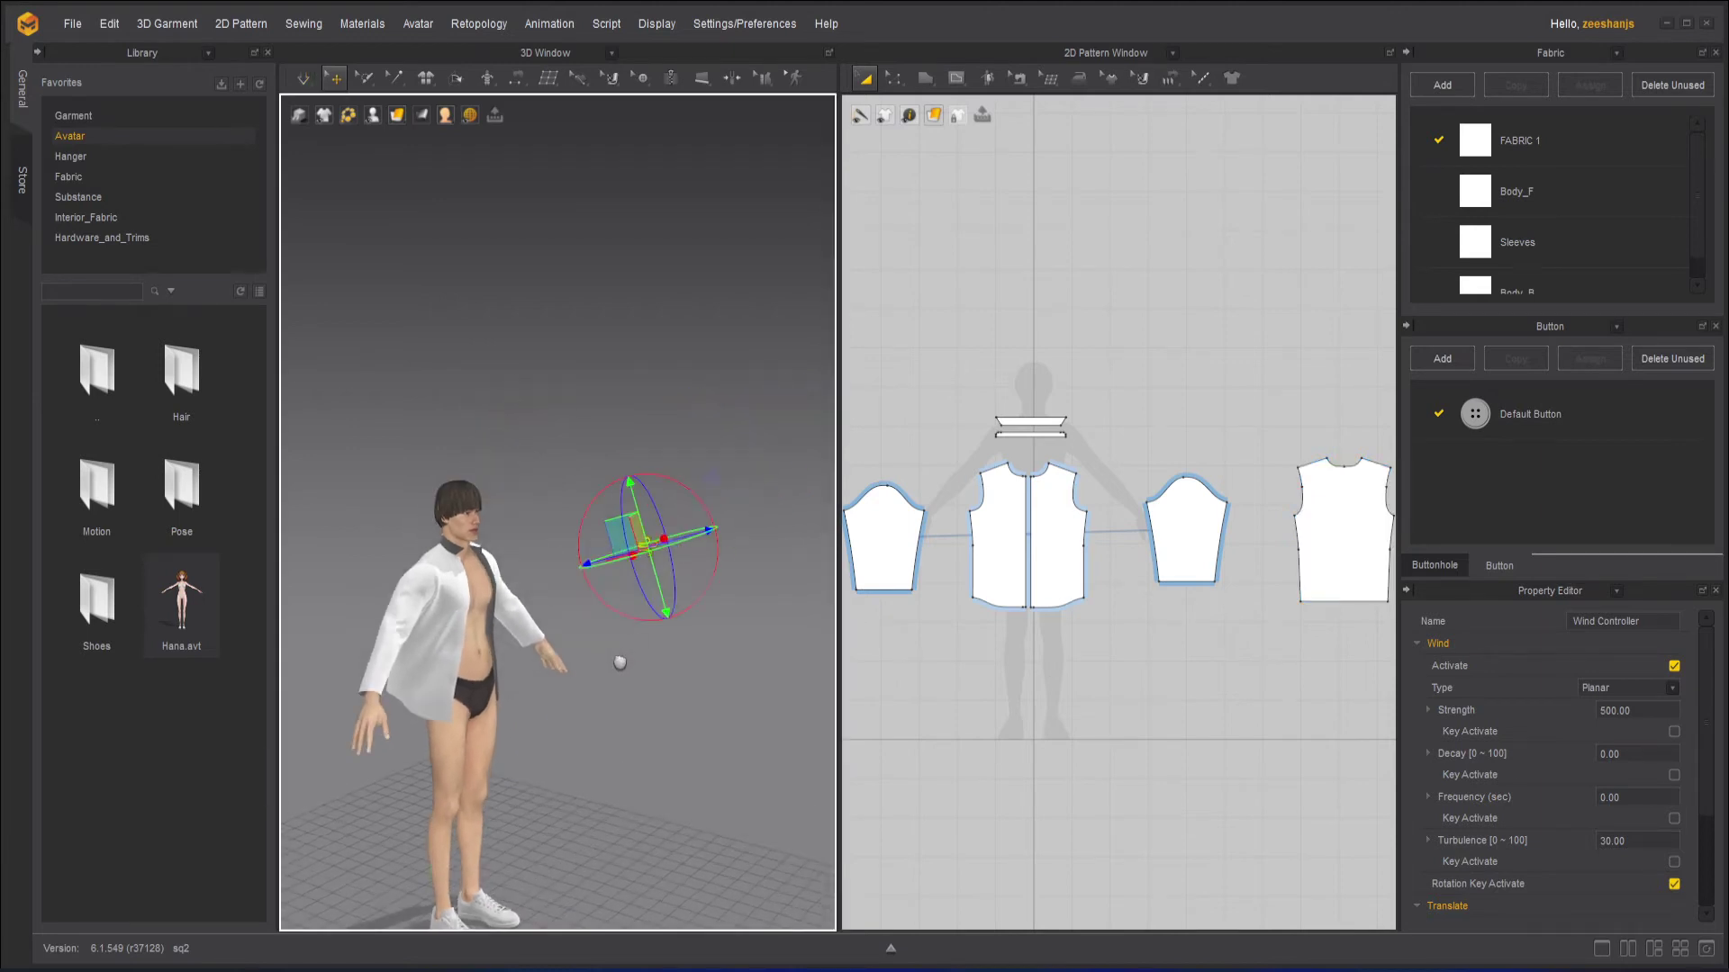
{"action": "mouse_move", "coordinate": [686, 539]}
{"action": "left_mouse_down"}
{"action": "mouse_move", "coordinate": [577, 581]}
{"action": "mouse_move", "coordinate": [695, 505]}
{"action": "mouse_move", "coordinate": [830, 479]}
{"action": "mouse_move", "coordinate": [686, 536]}
{"action": "left_mouse_up"}
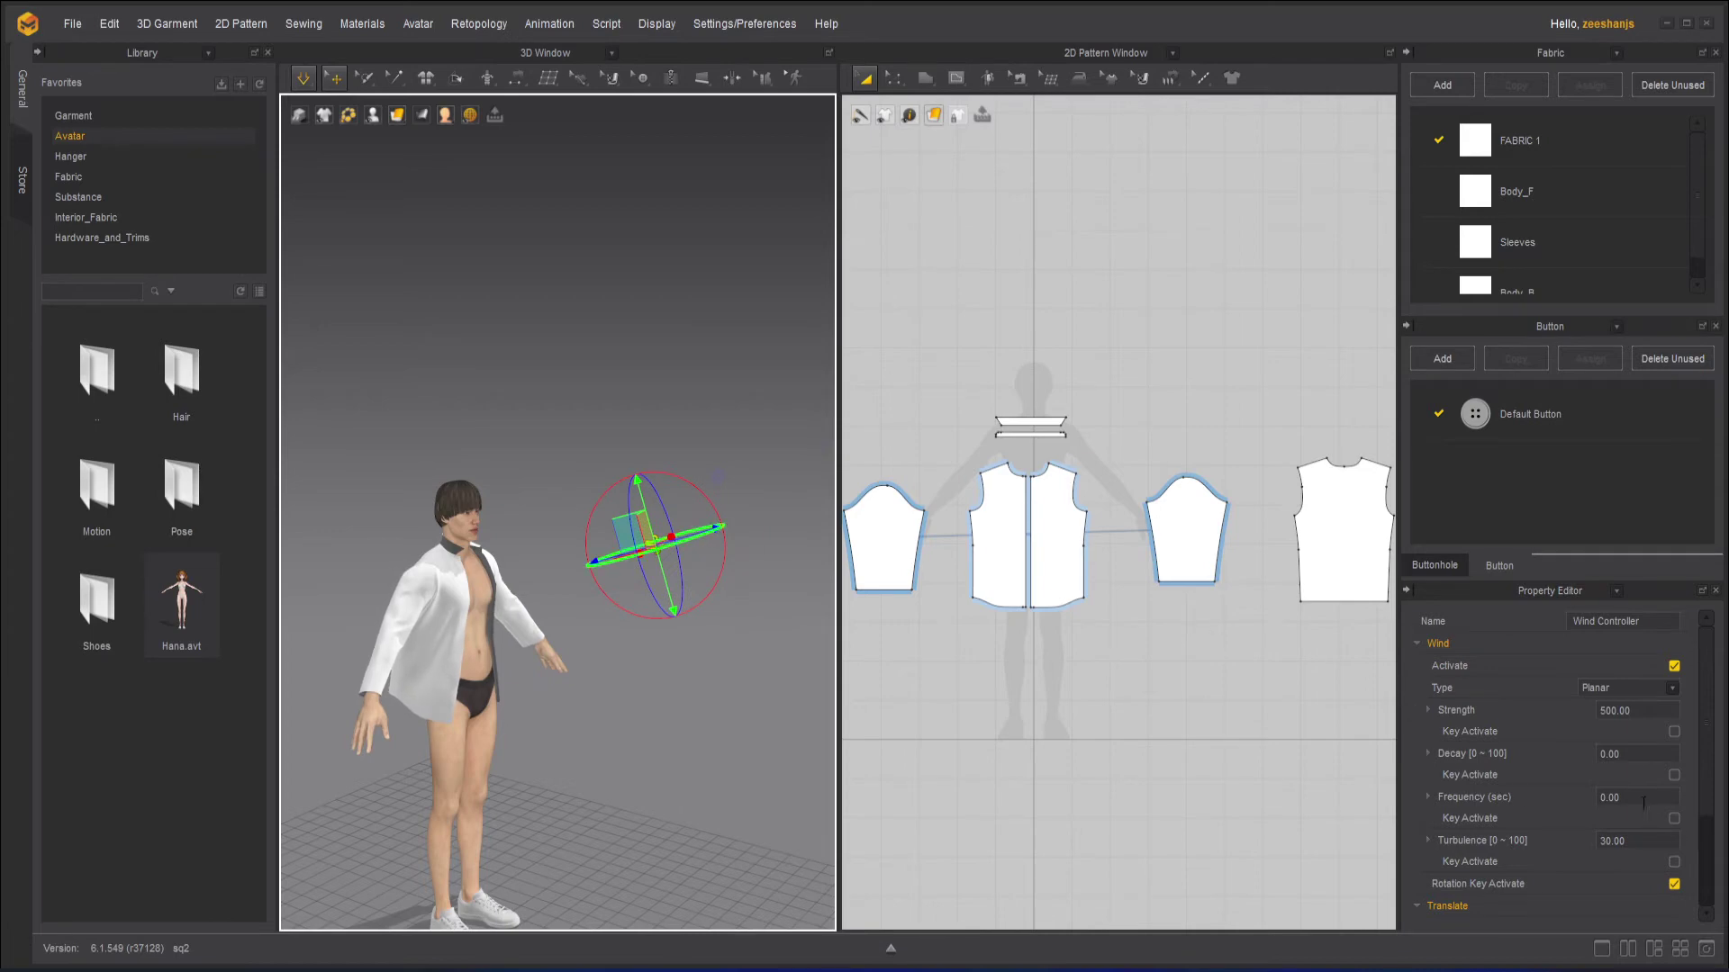
Step: Set the wind decay to 50 and move the wind controller closer to the avatar to test it
{"action": "left_click", "coordinate": [1630, 753]}
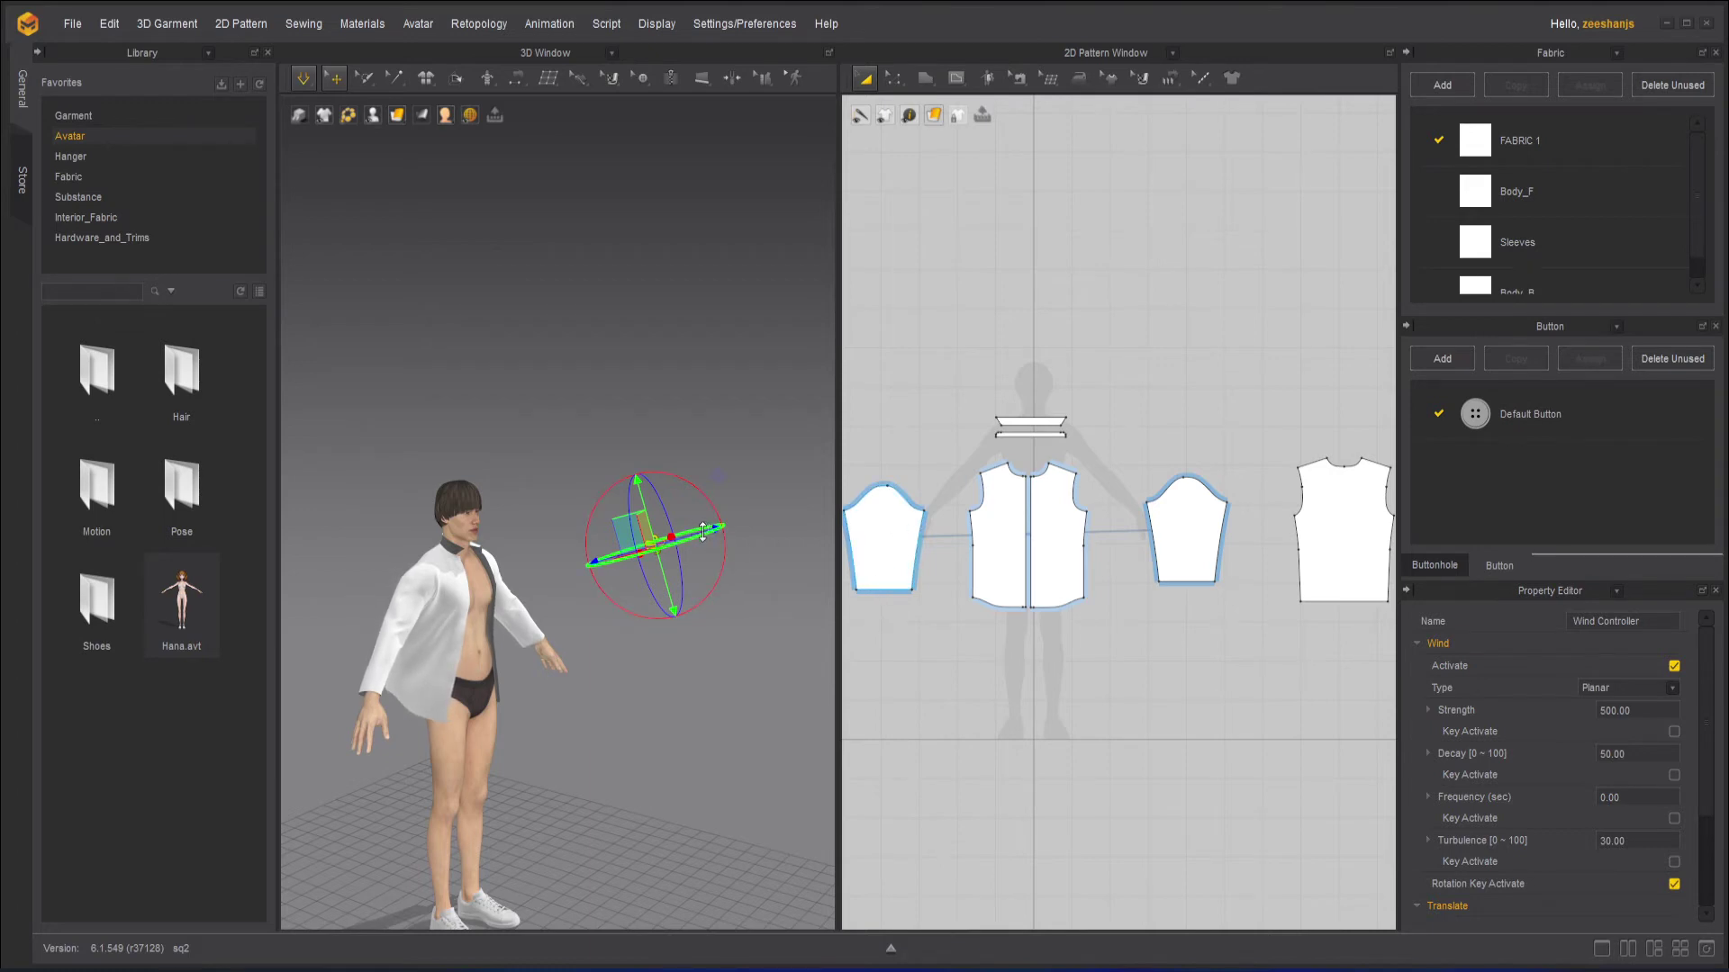
{"action": "left_click_drag", "start_coordinate": [703, 532], "coordinate": [663, 555]}
{"action": "scroll", "coordinate": [726, 547], "scroll_direction": "down", "scroll_amount": 3}
{"action": "scroll", "coordinate": [611, 583], "scroll_direction": "up", "scroll_amount": 2}
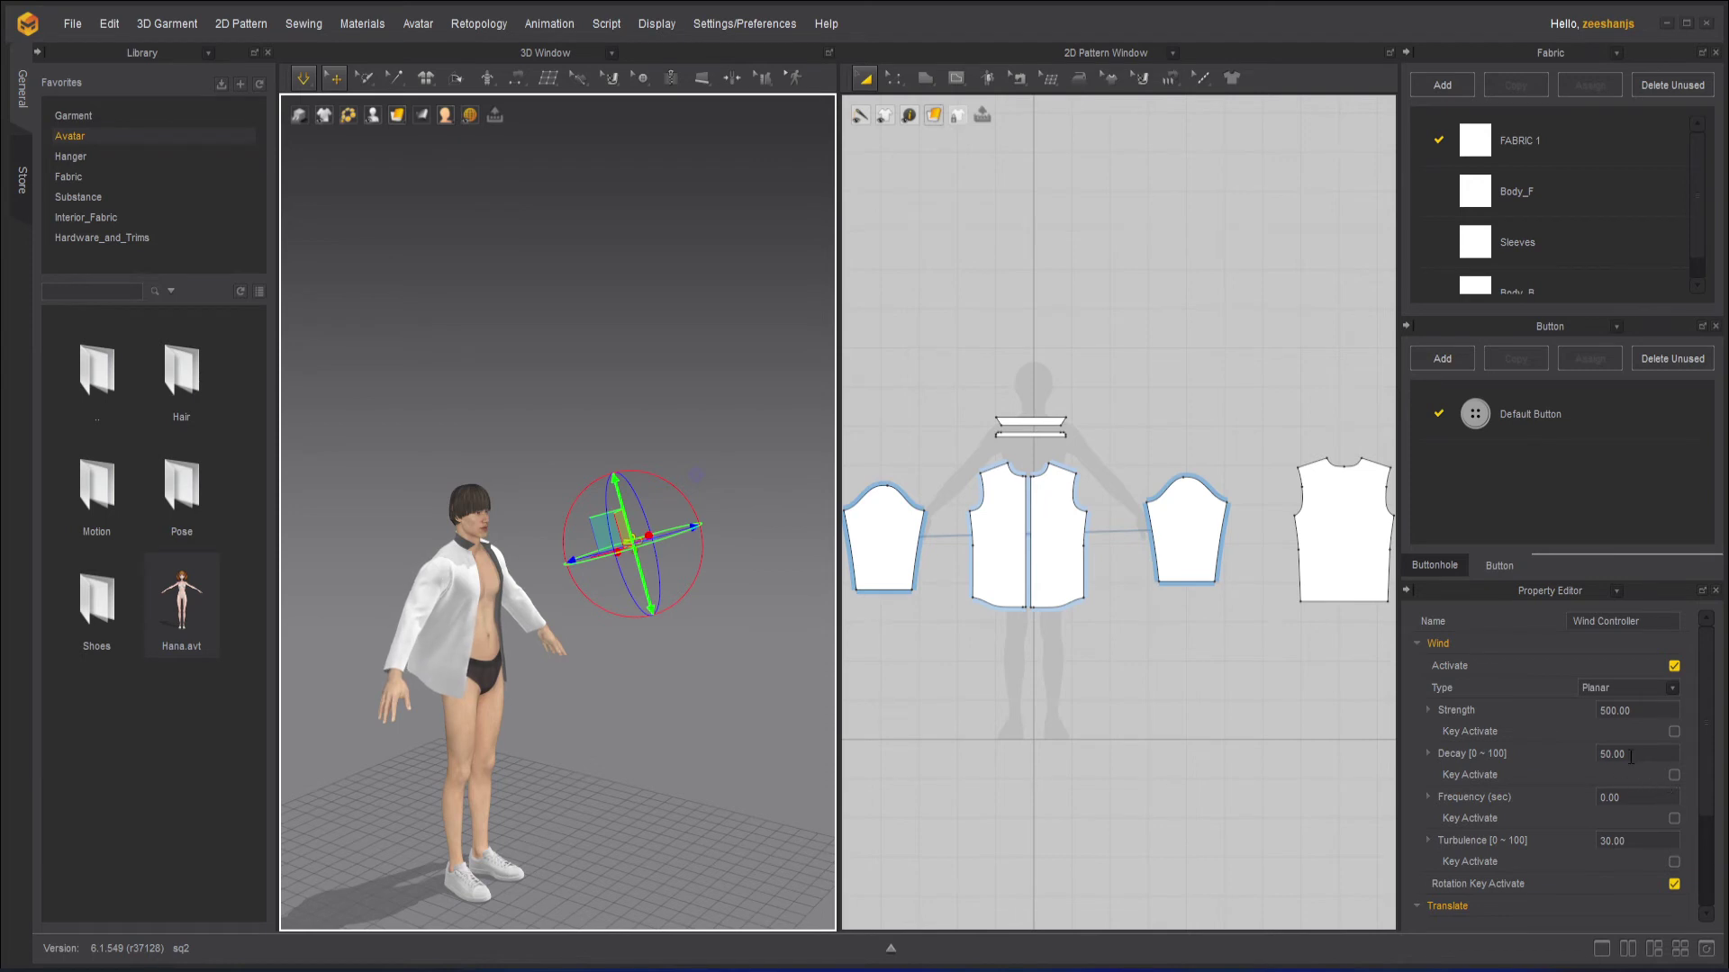
Step: Raise the wind decay to 100 and shift the wind controller in front of the avatar to test the shirt's reaction
{"action": "left_click_drag", "start_coordinate": [1630, 757], "coordinate": [1599, 759]}
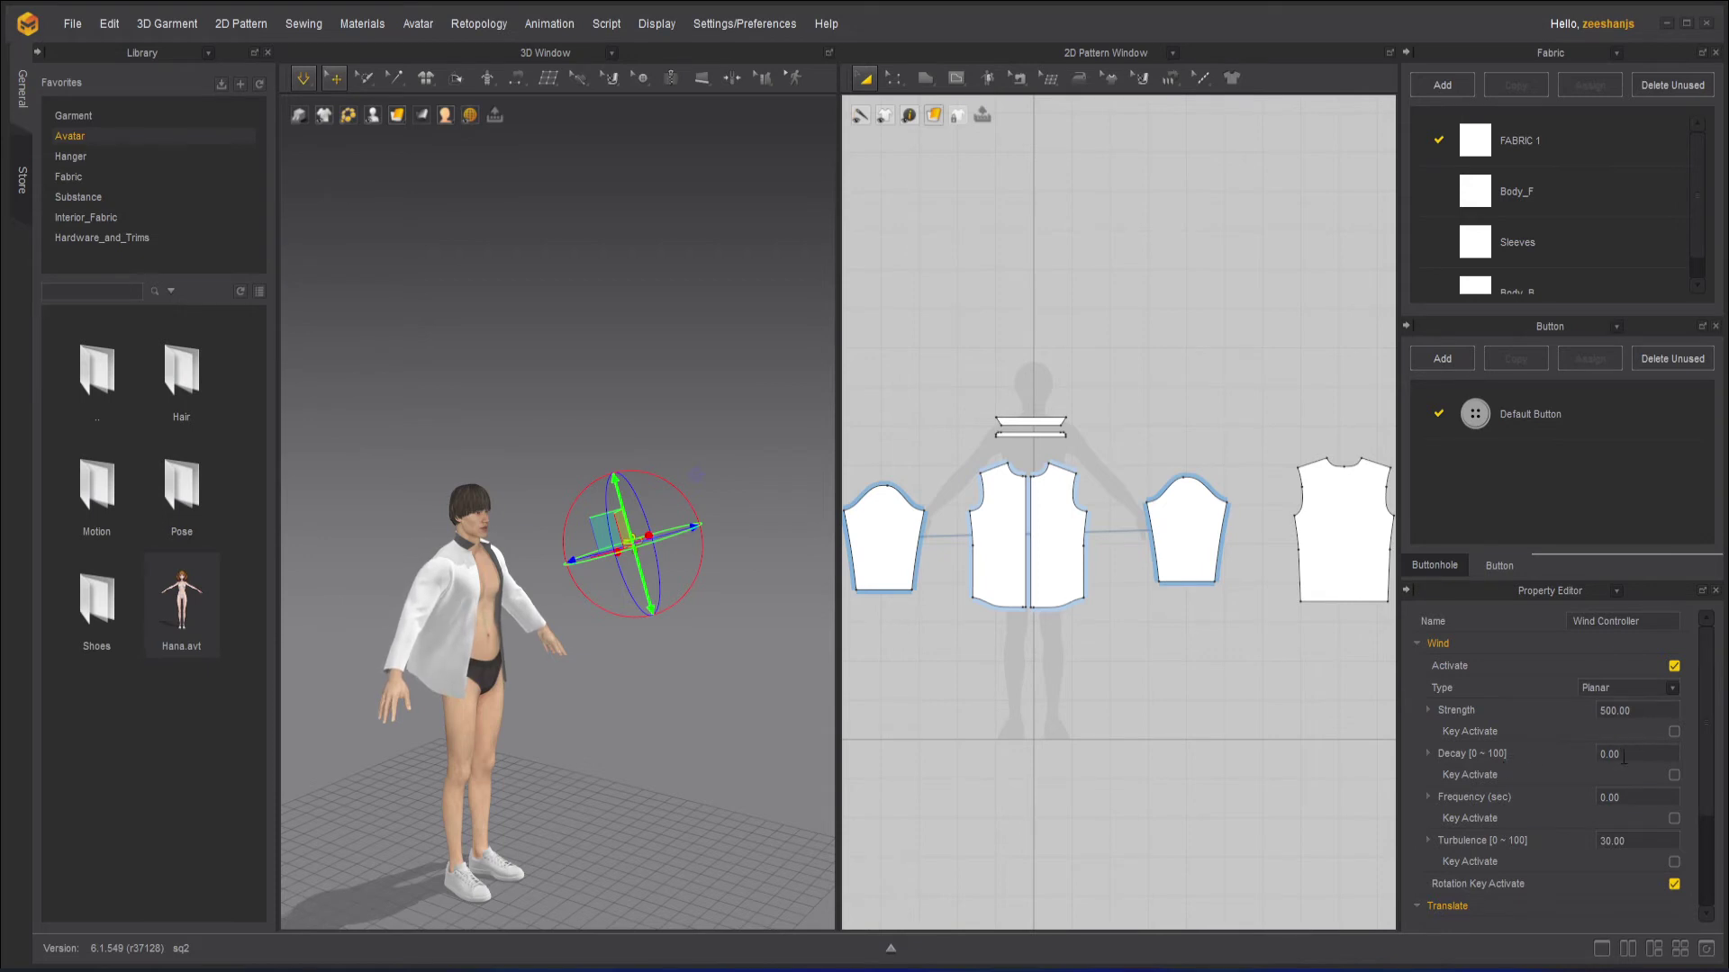
{"action": "left_click_drag", "start_coordinate": [1579, 758], "coordinate": [1525, 759]}
{"action": "type", "text": "100"}
{"action": "key", "text": "Return"}
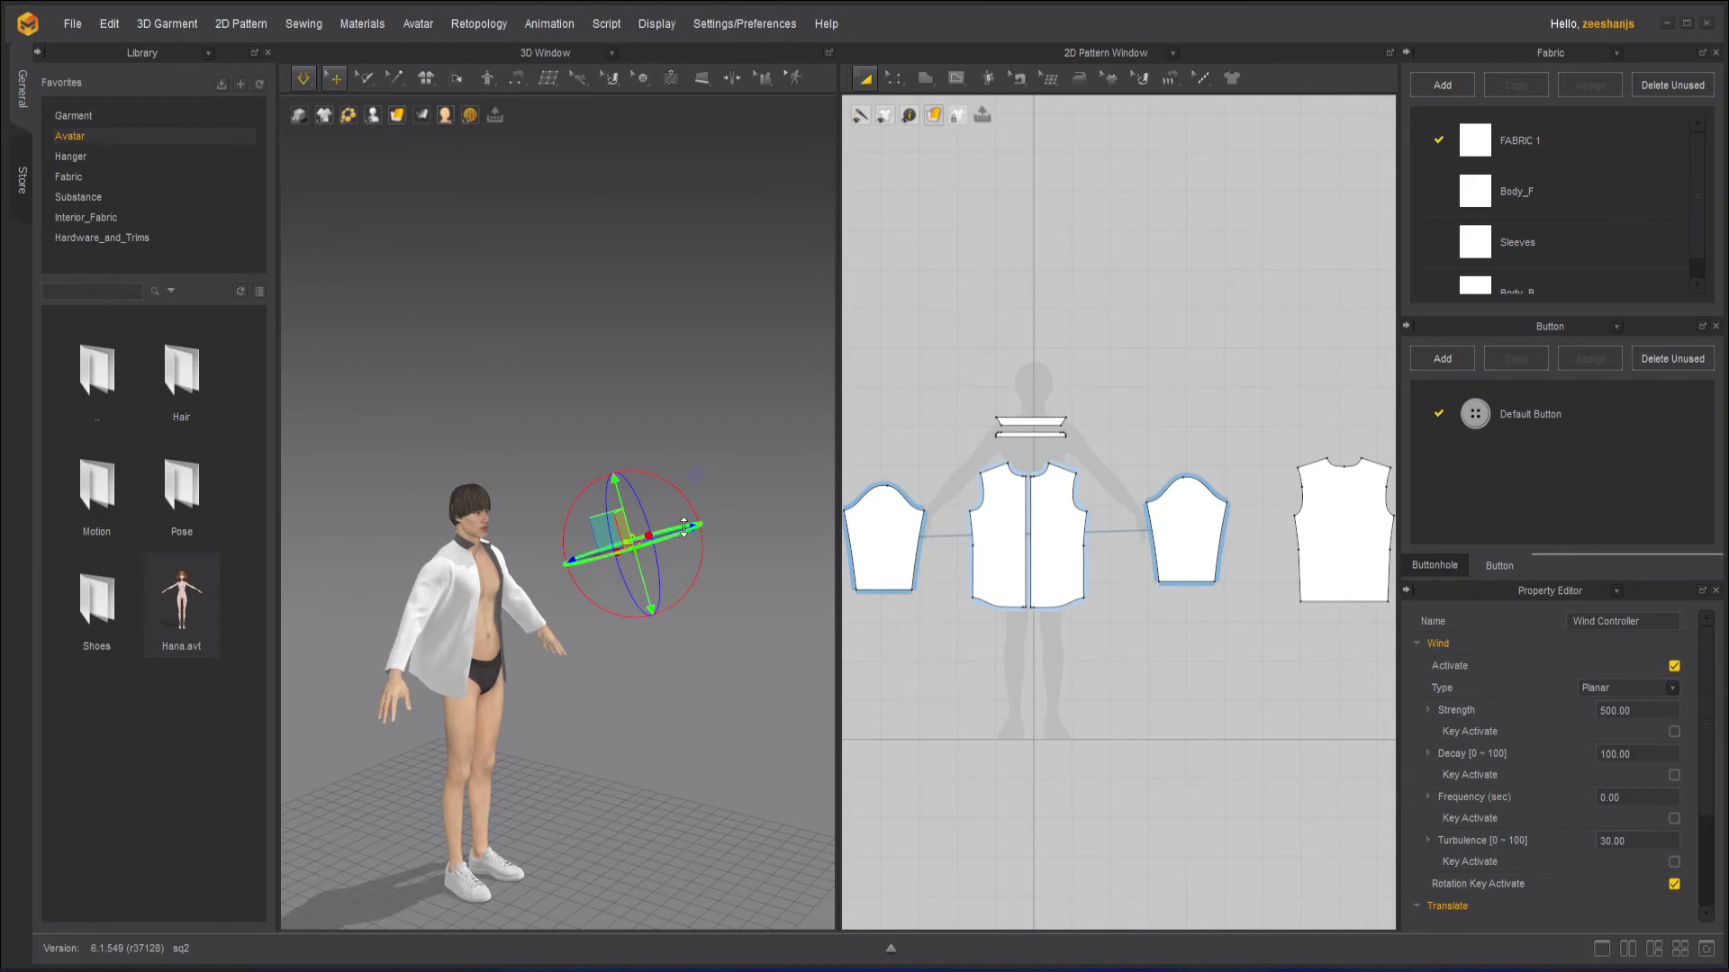
{"action": "right_click_drag", "start_coordinate": [684, 531], "coordinate": [690, 629]}
{"action": "left_click_drag", "start_coordinate": [585, 527], "coordinate": [678, 546]}
{"action": "right_click_drag", "start_coordinate": [635, 591], "coordinate": [1009, 634]}
Step: Reset the wind decay to 0 and view the shirt from another angle
{"action": "left_click", "coordinate": [1632, 756]}
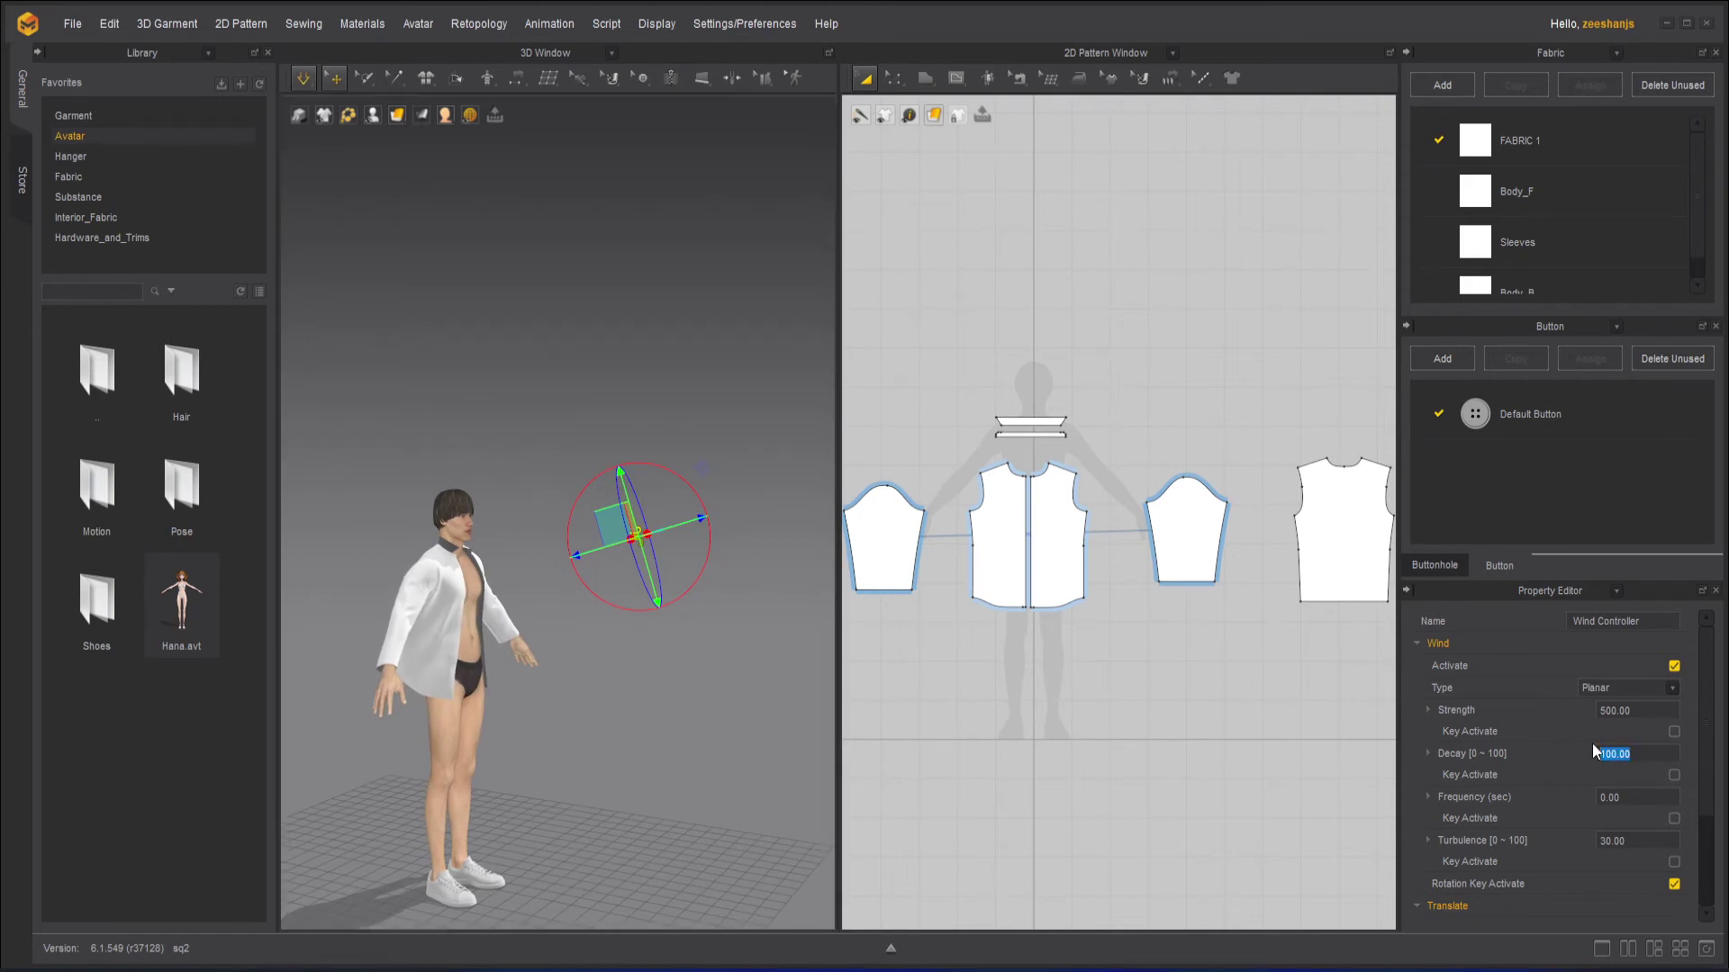
{"action": "type", "text": "0"}
{"action": "key", "text": "Return"}
{"action": "right_click_drag", "start_coordinate": [780, 812], "coordinate": [570, 733]}
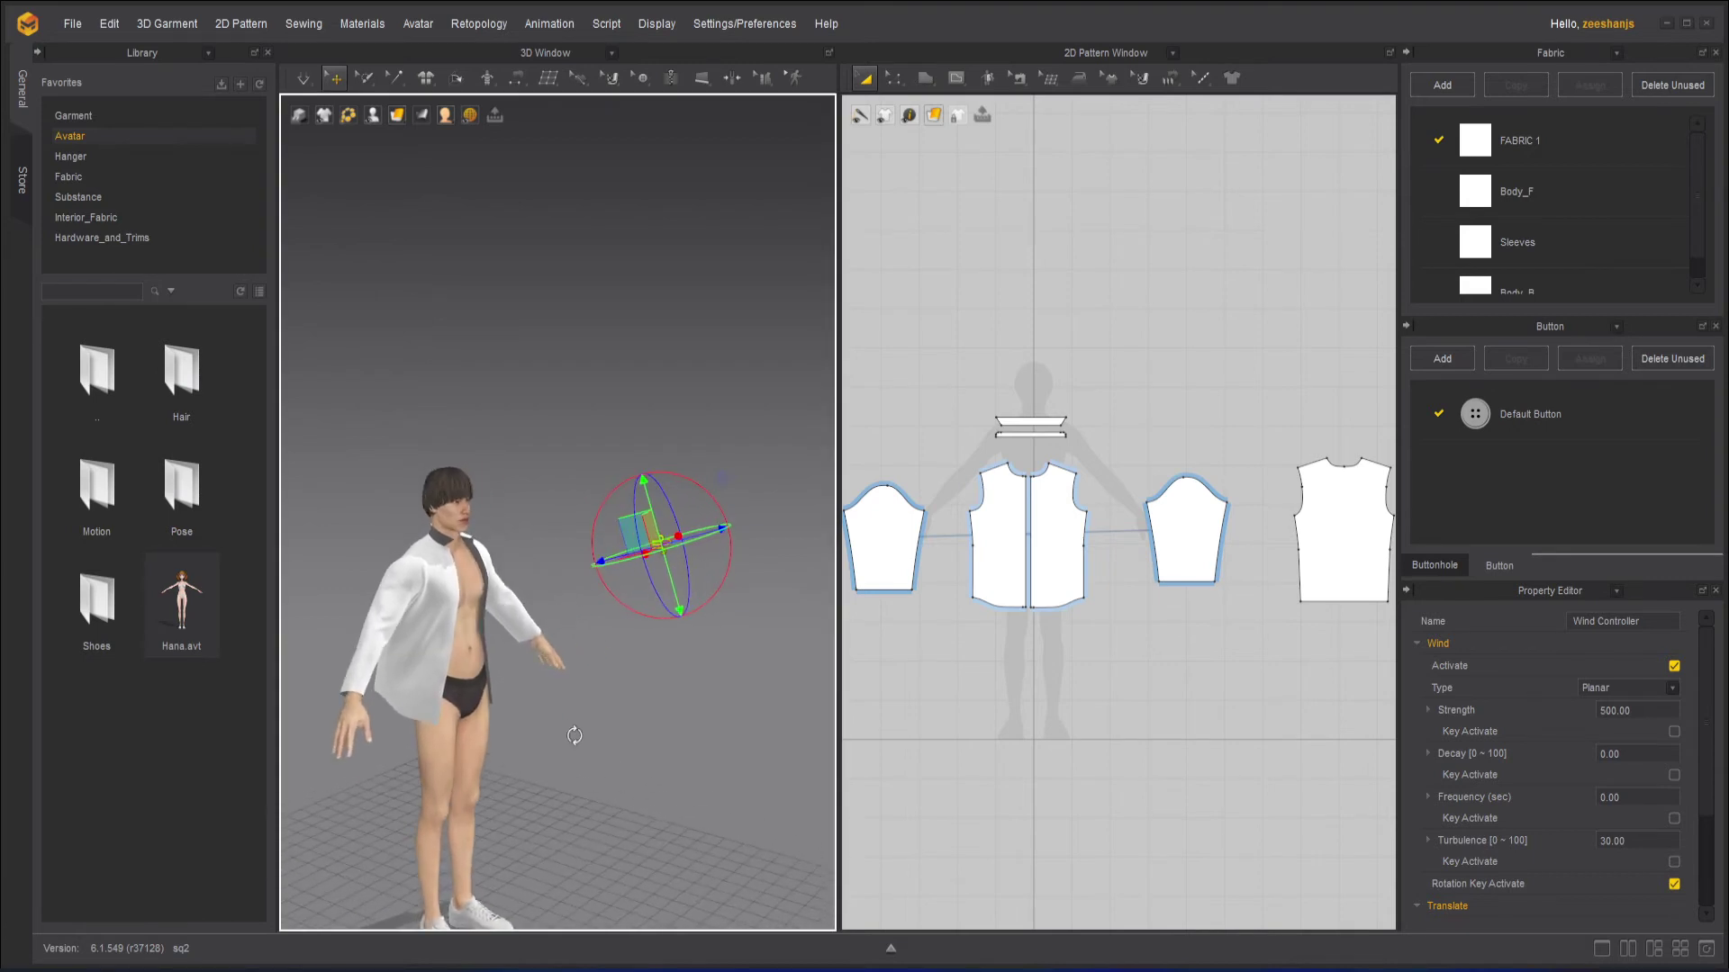
Step: Try a wind frequency of 25 seconds, and raise it to 100 seconds
{"action": "left_click", "coordinate": [1631, 798]}
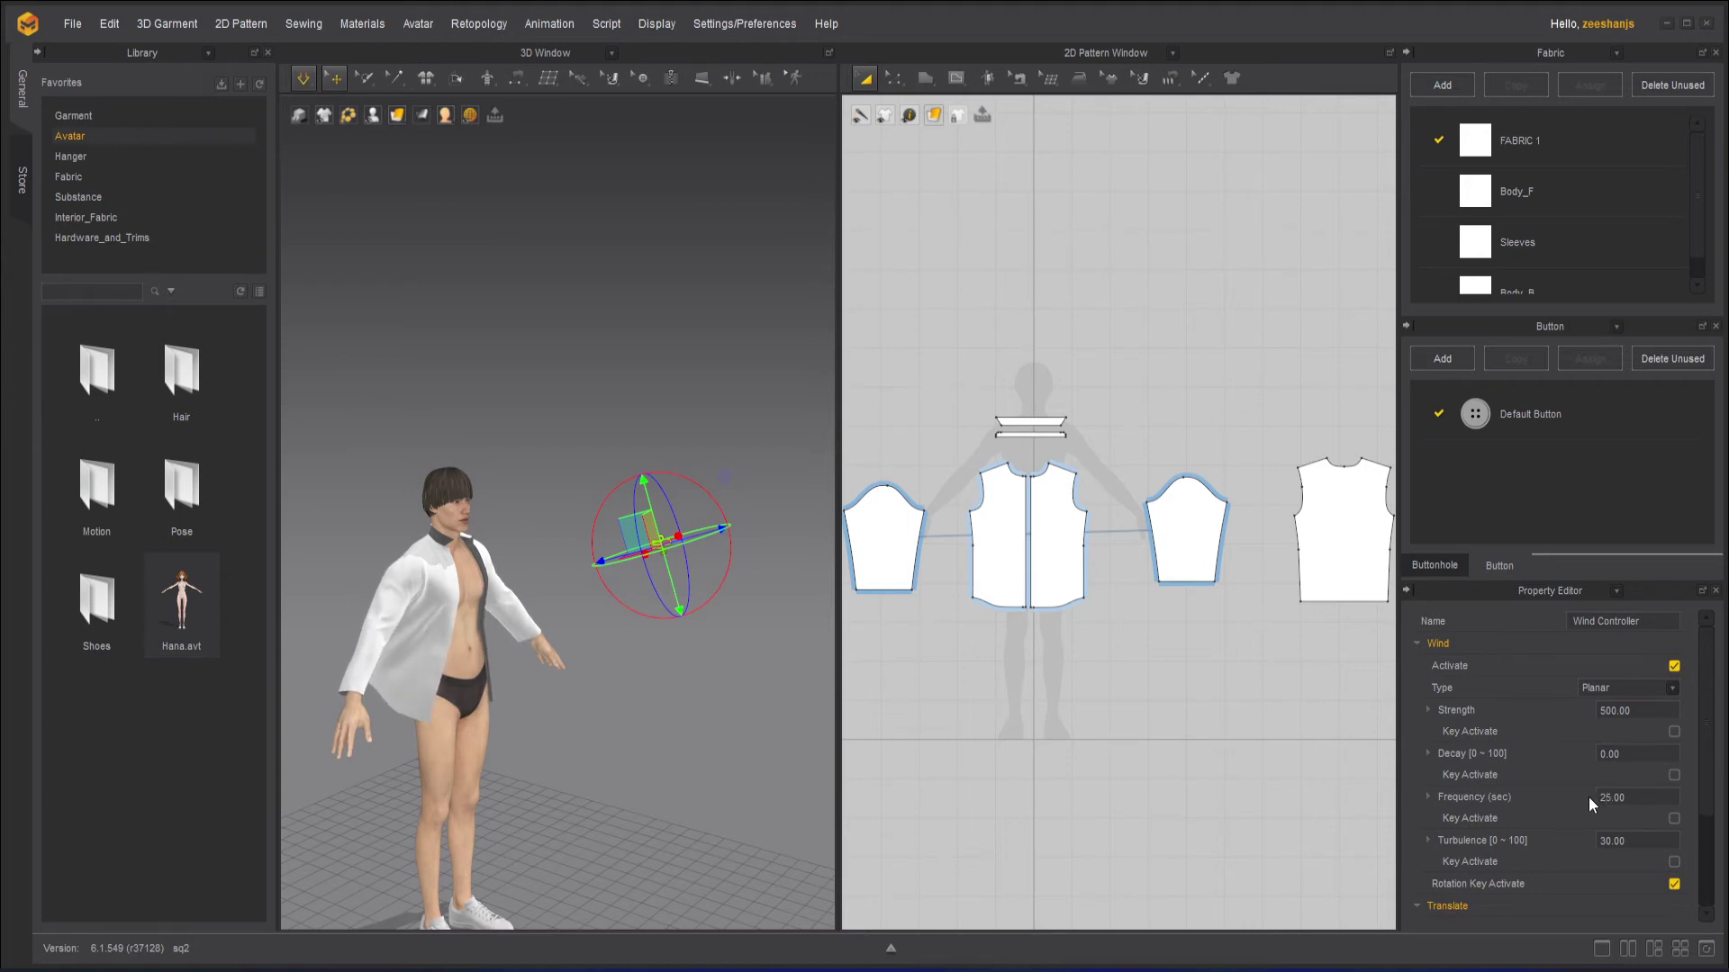
{"action": "left_click_drag", "start_coordinate": [1648, 798], "coordinate": [1578, 806]}
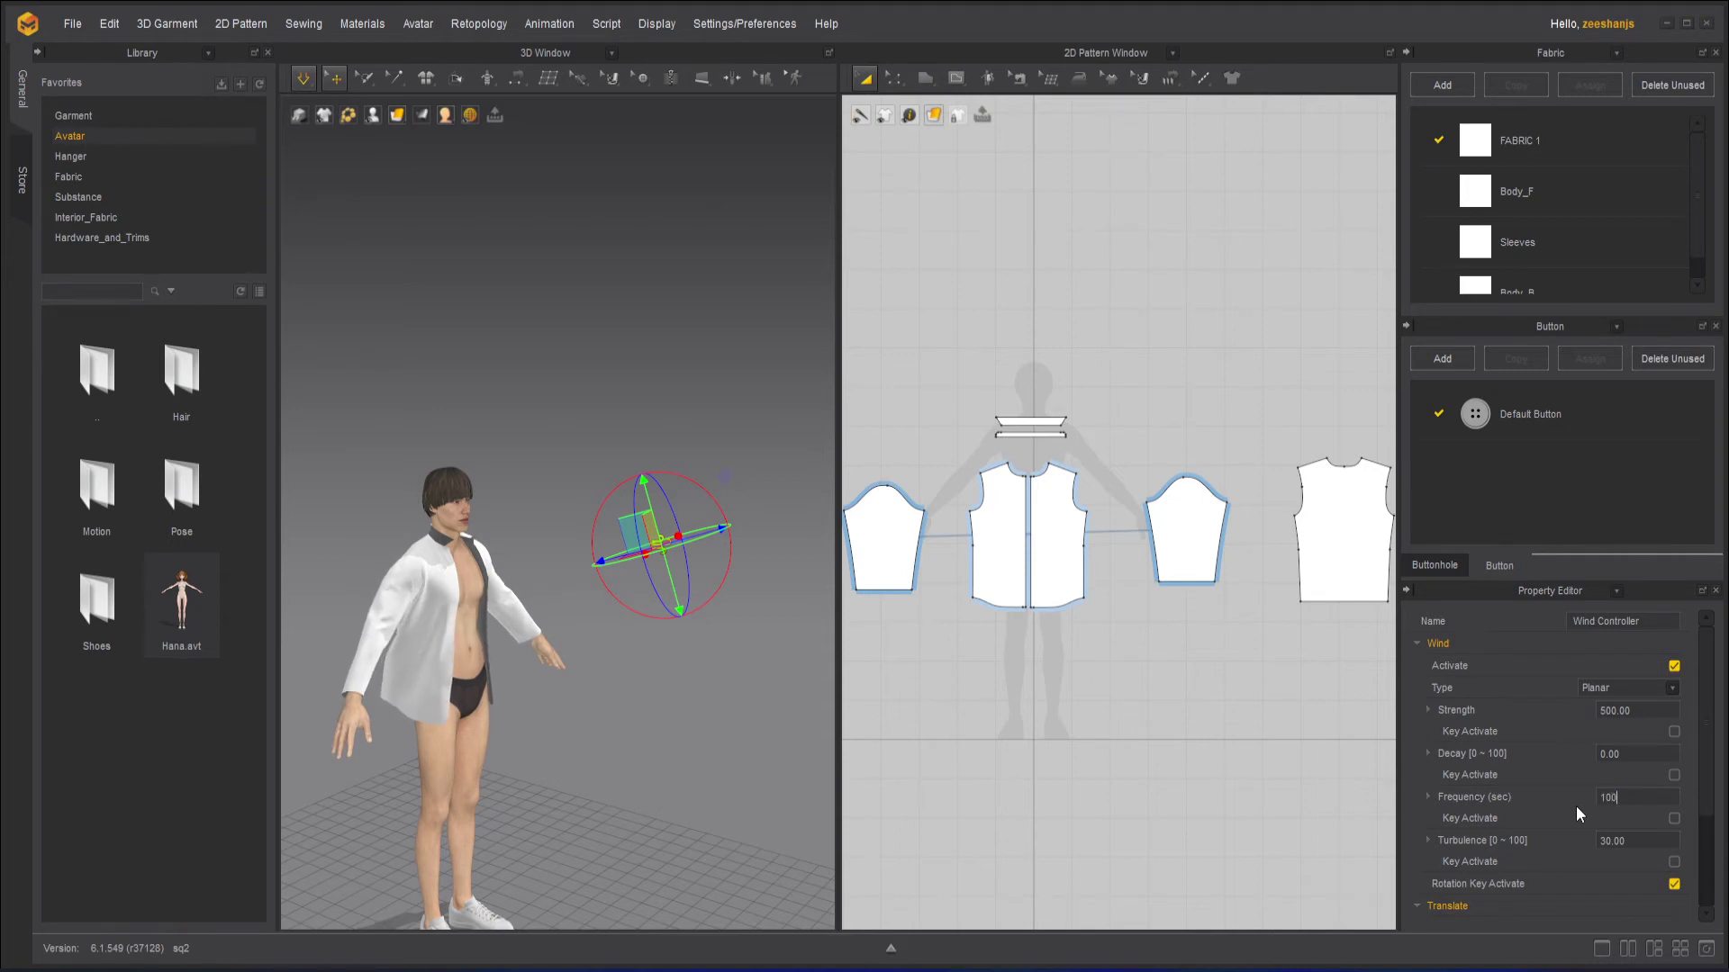
{"action": "type", "text": "100"}
{"action": "key", "text": "Return"}
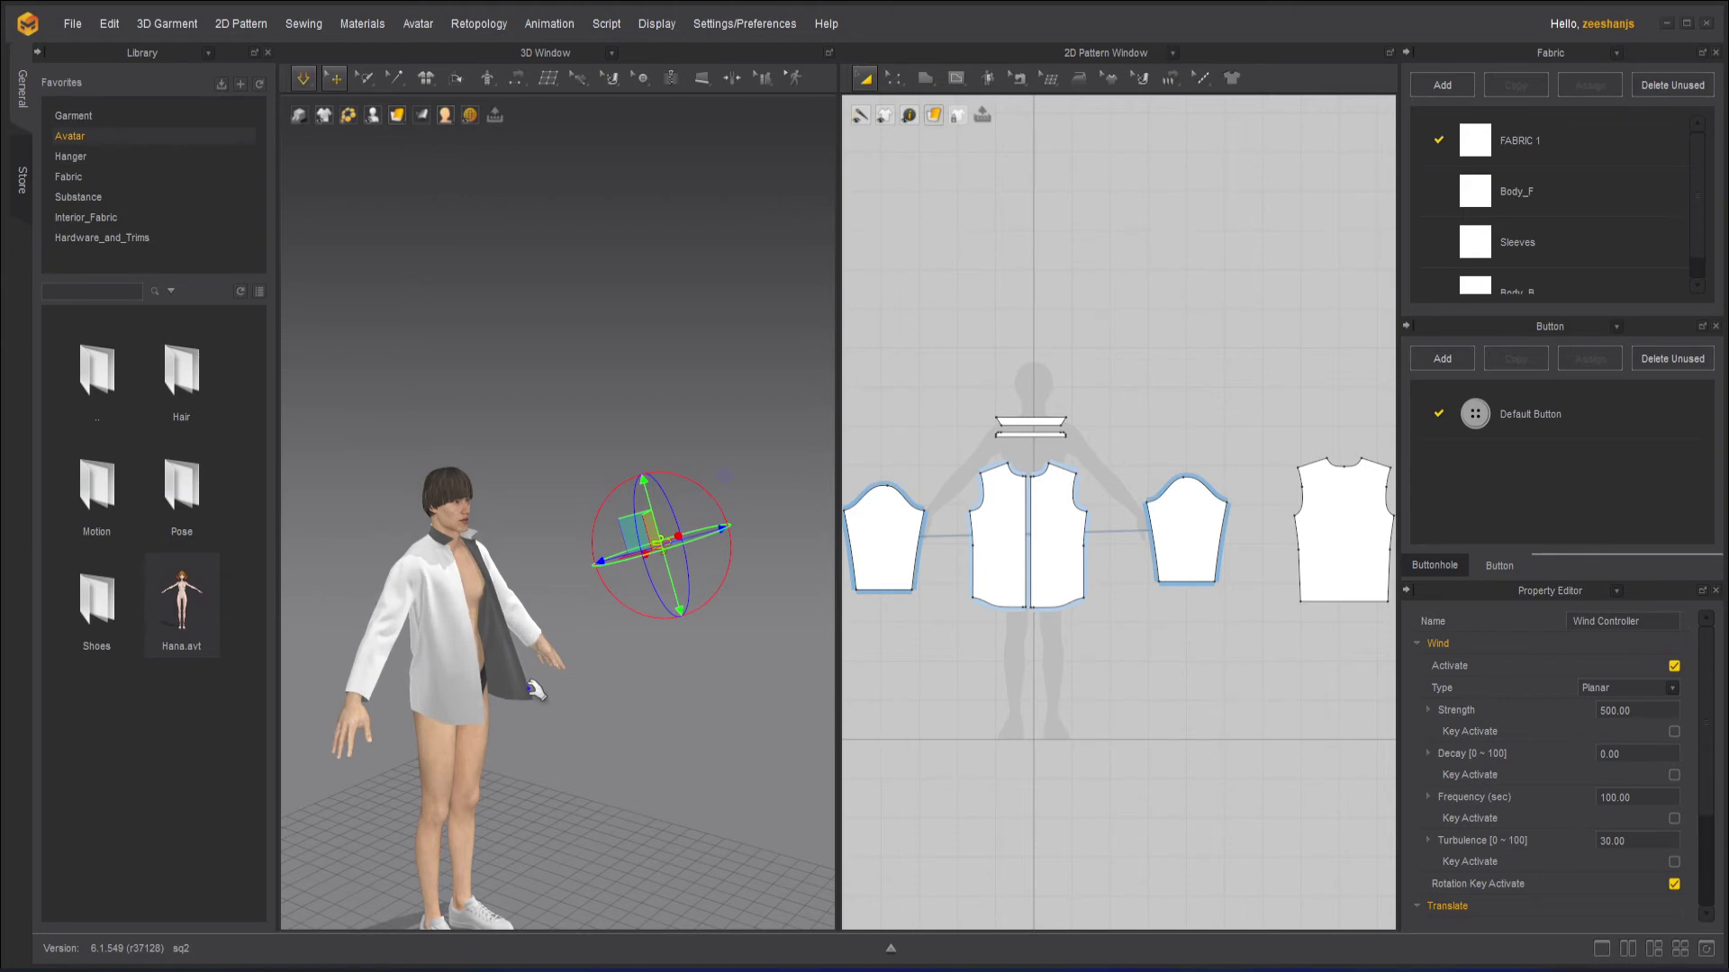
Step: Move the wind controller slightly closer to the avatar and toggle the simulation off and on
{"action": "left_click_drag", "start_coordinate": [702, 534], "coordinate": [663, 544]}
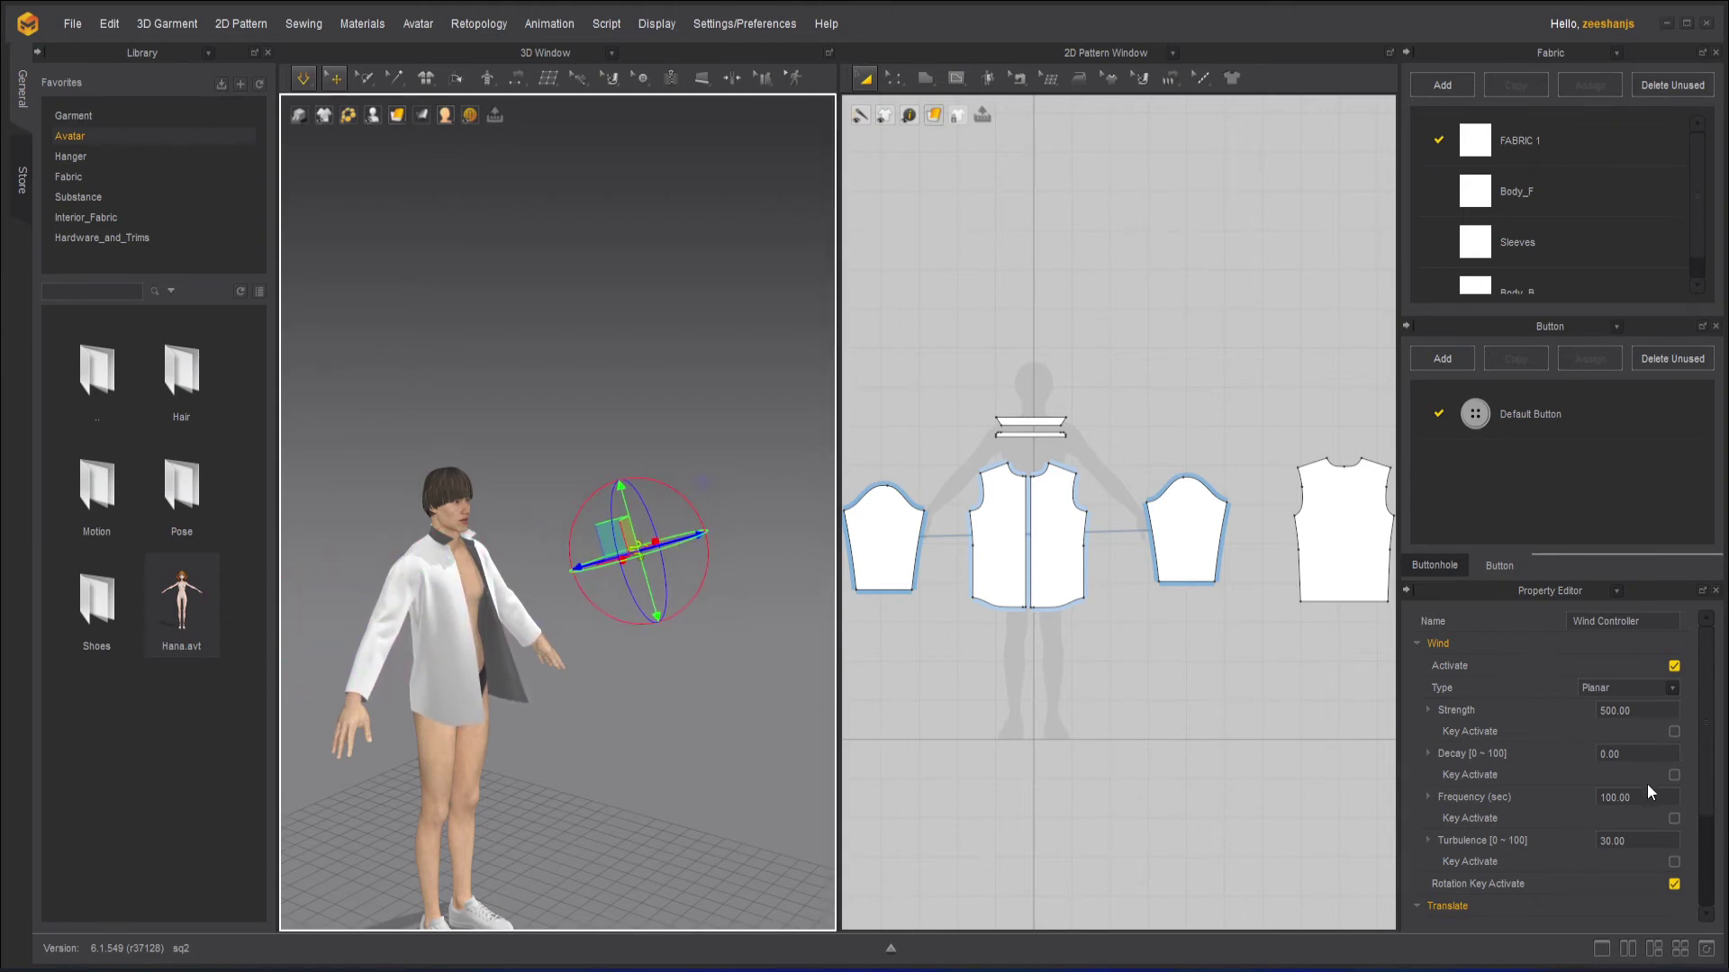
{"action": "key", "text": "space"}
{"action": "mouse_move", "coordinate": [613, 671]}
{"action": "right_mouse_down"}
{"action": "mouse_move", "coordinate": [493, 680]}
{"action": "mouse_move", "coordinate": [656, 656]}
{"action": "mouse_move", "coordinate": [616, 650]}
{"action": "right_mouse_up"}
{"action": "key", "text": "space"}
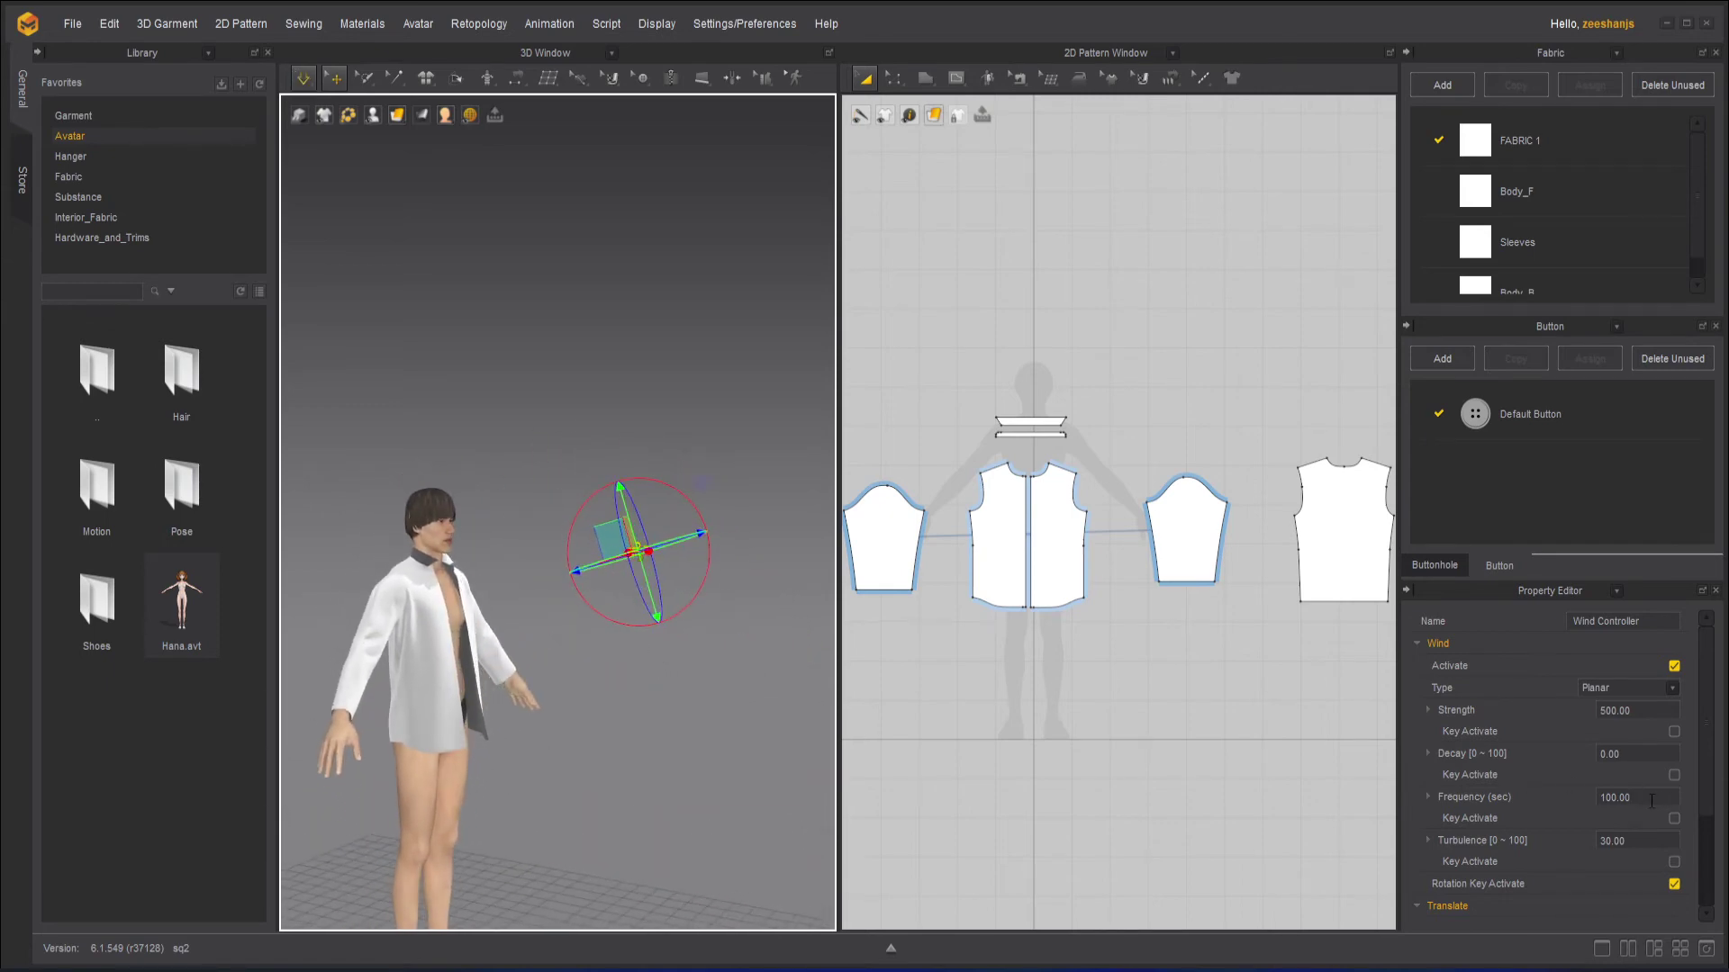
Step: Move the wind controller slightly away from the avatar and inspect the shirt's movement from different angles
{"action": "left_click_drag", "start_coordinate": [1647, 801], "coordinate": [1577, 804]}
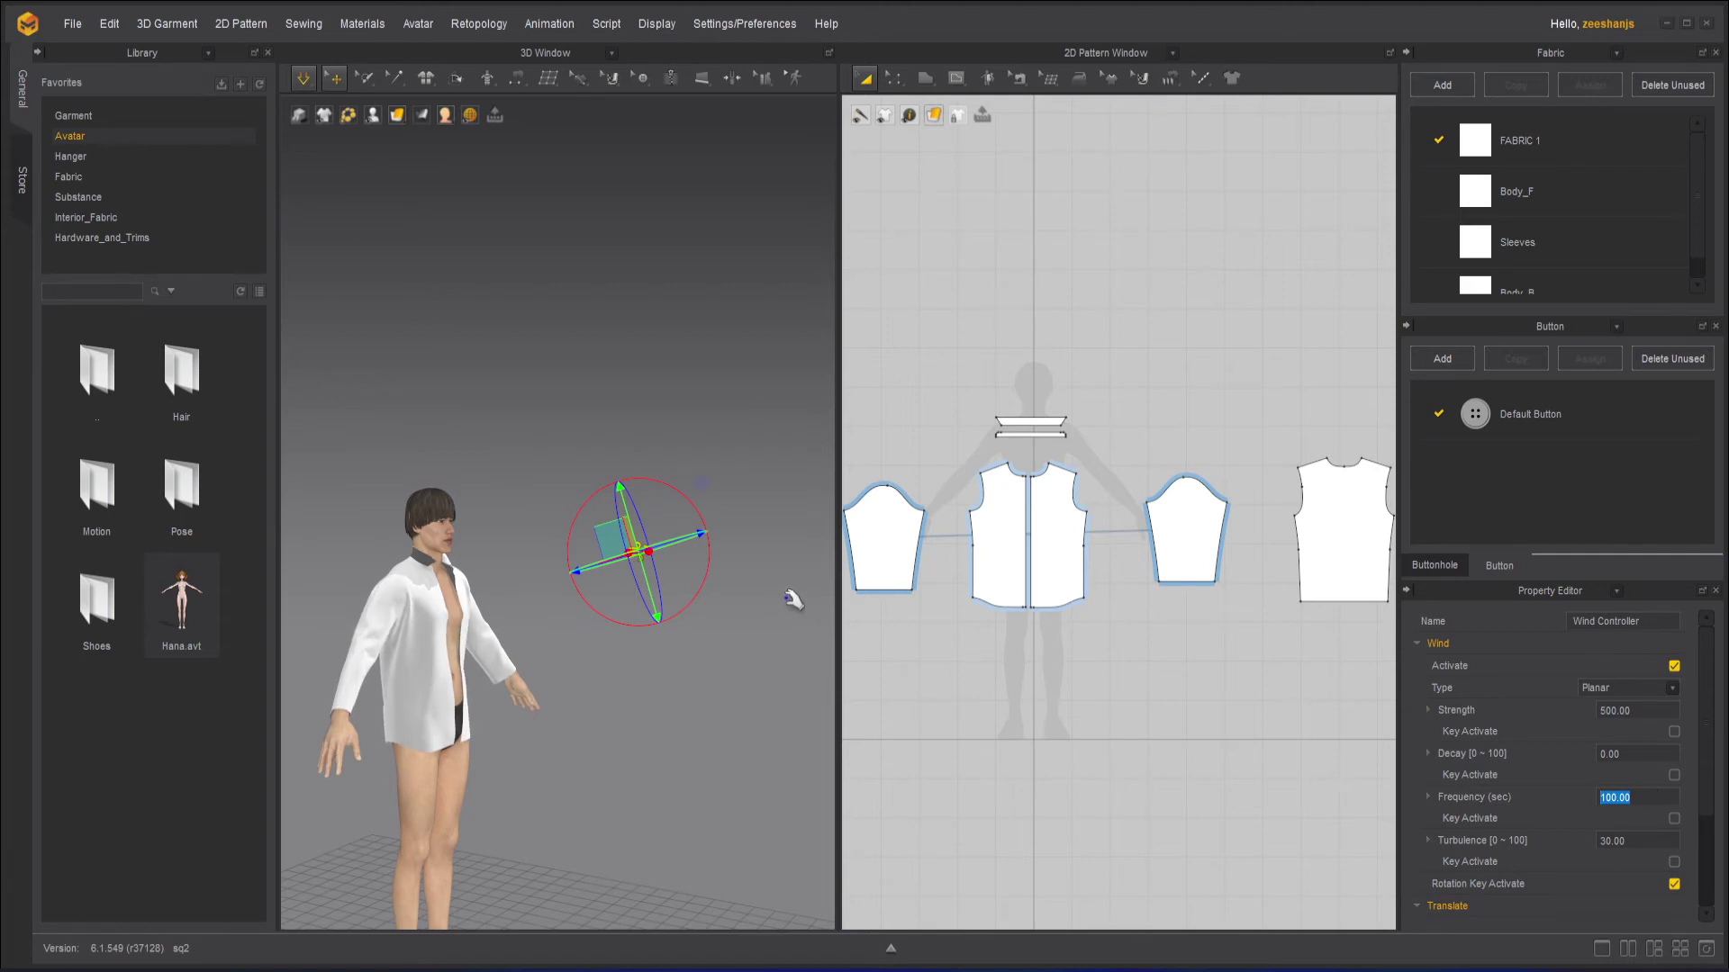
{"action": "right_click_drag", "start_coordinate": [680, 587], "coordinate": [677, 649]}
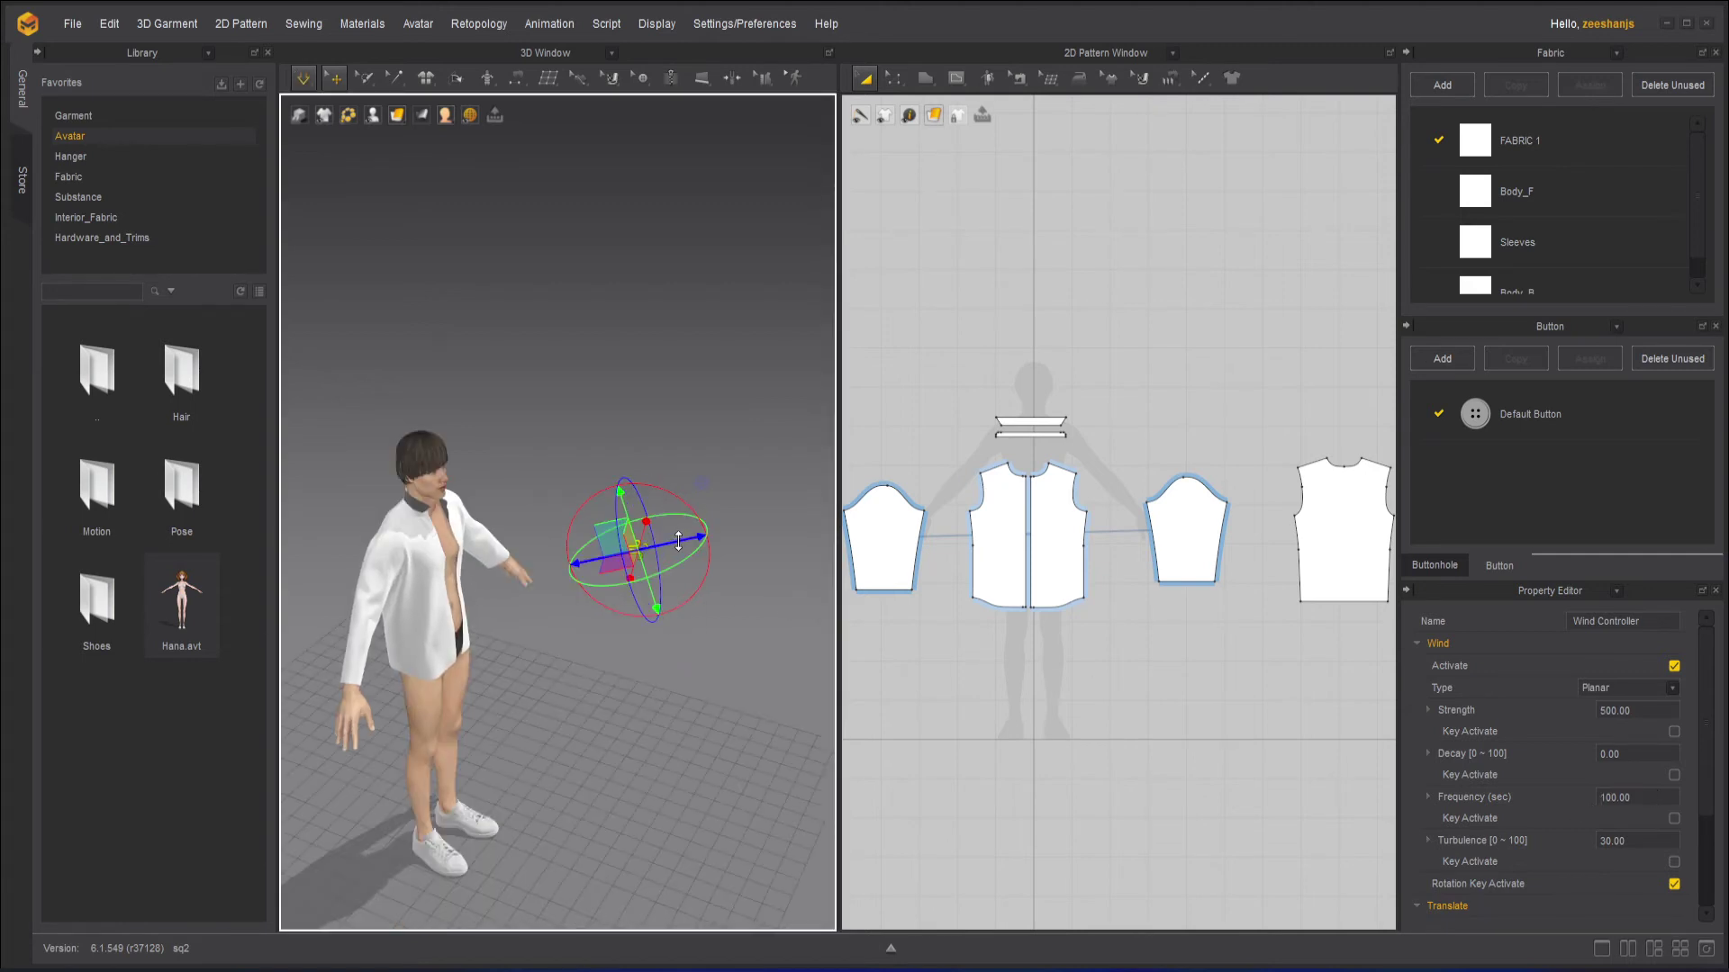
{"action": "mouse_move", "coordinate": [678, 543]}
{"action": "left_mouse_down"}
{"action": "mouse_move", "coordinate": [622, 547]}
{"action": "mouse_move", "coordinate": [721, 540]}
{"action": "mouse_move", "coordinate": [699, 545]}
{"action": "left_mouse_up"}
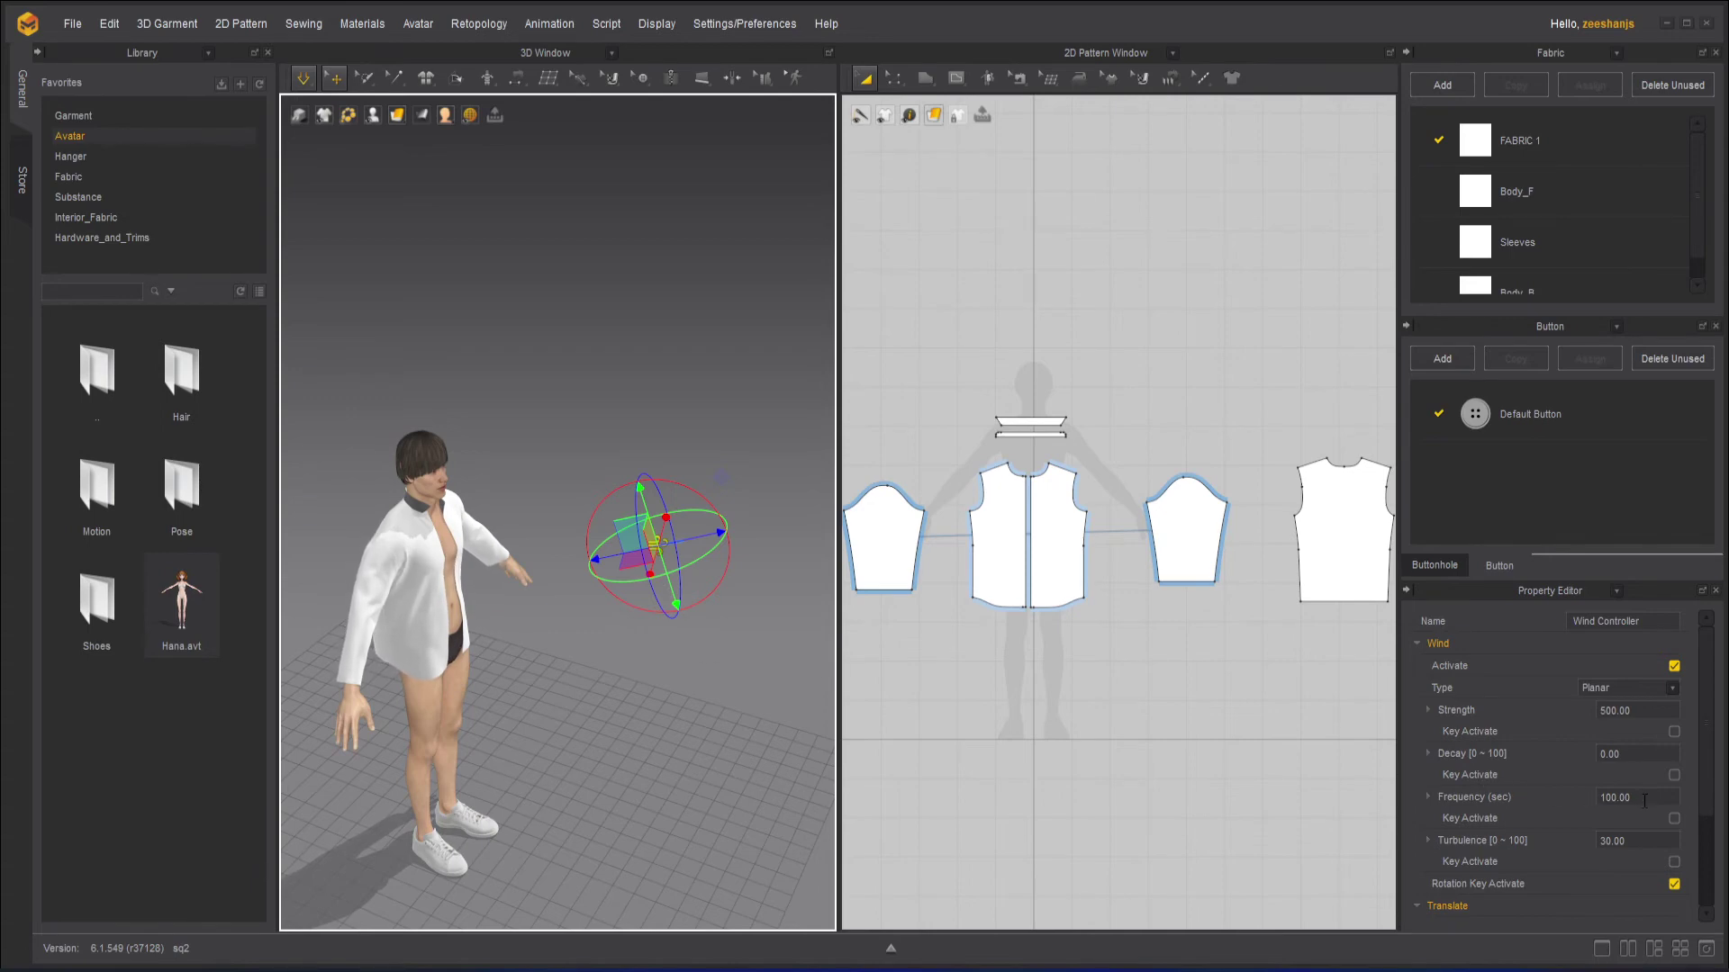
{"action": "left_click", "coordinate": [1644, 800]}
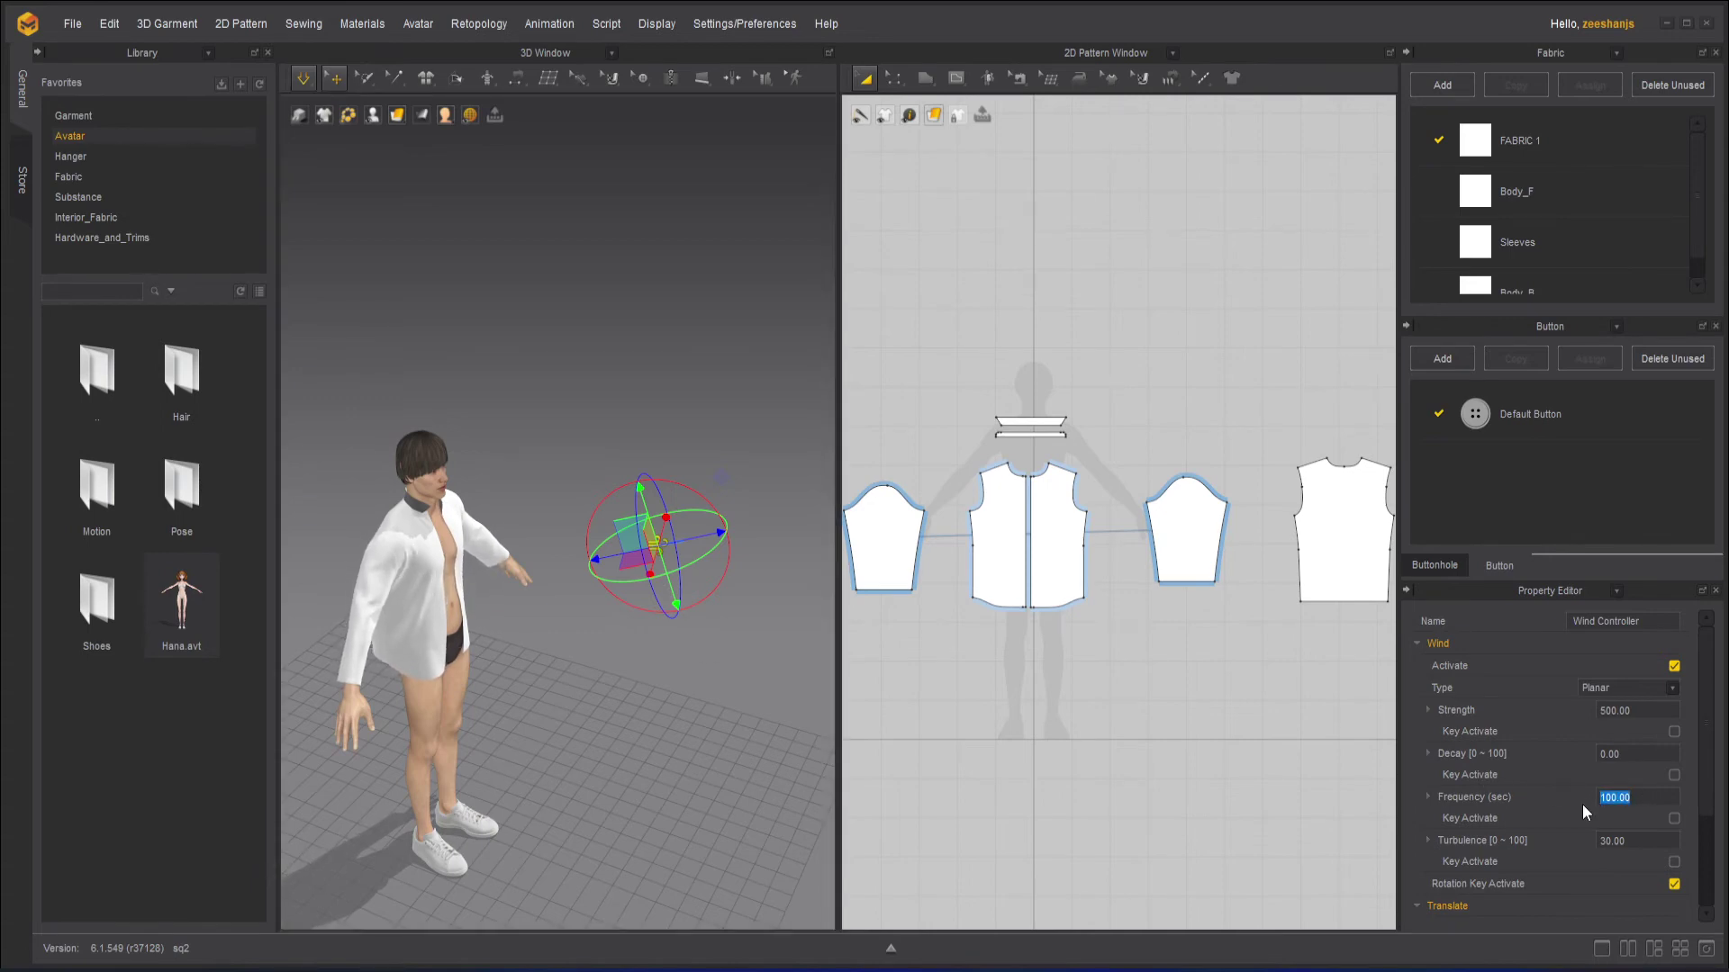
{"action": "right_click_drag", "start_coordinate": [638, 700], "coordinate": [606, 617]}
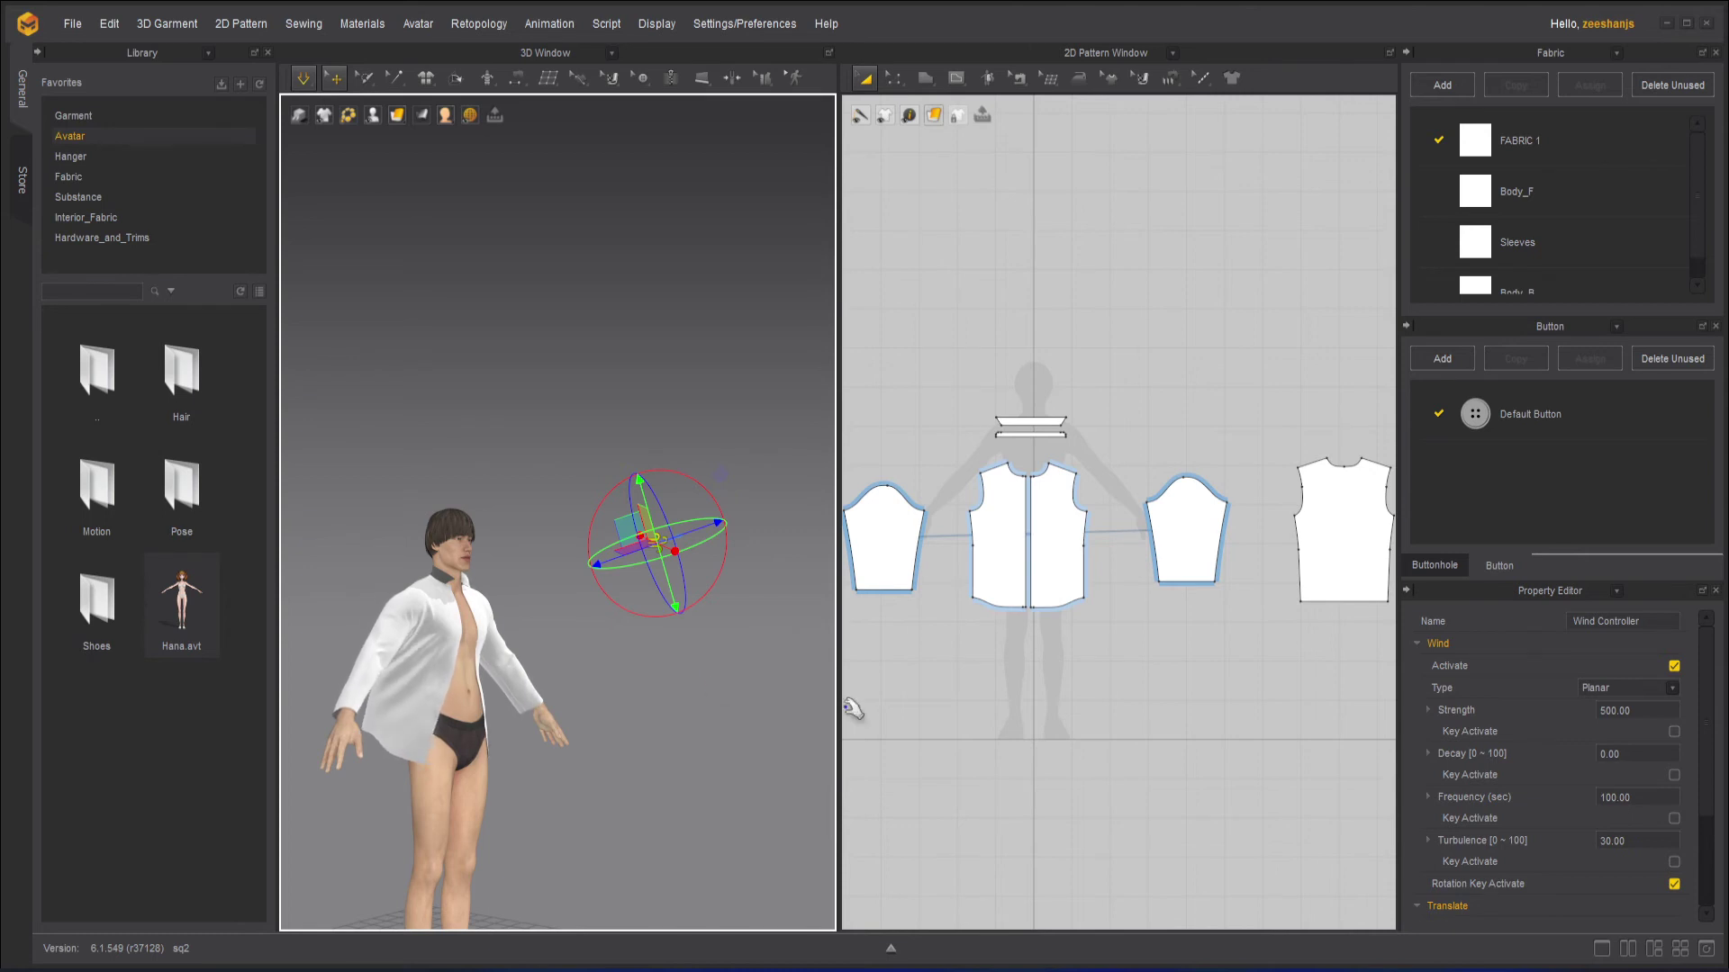
Step: Set the wind frequency to 5 seconds, try 0, and restore it to 5
{"action": "left_click", "coordinate": [1639, 798]}
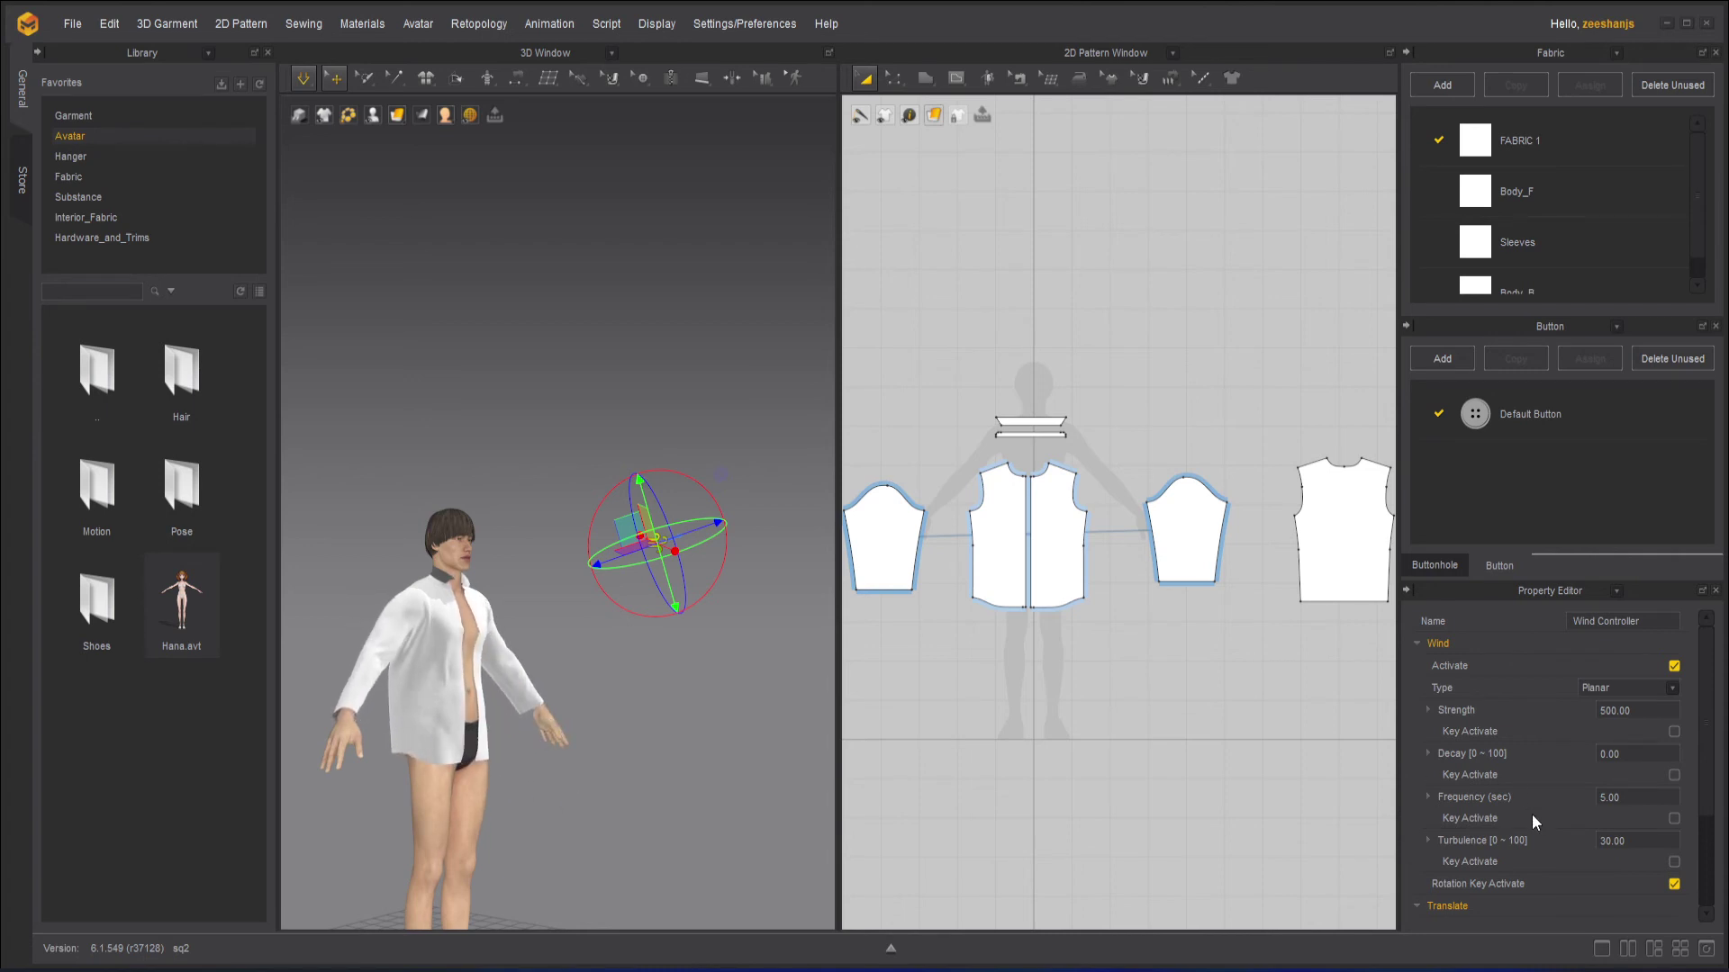
{"action": "double_click", "coordinate": [1616, 796]}
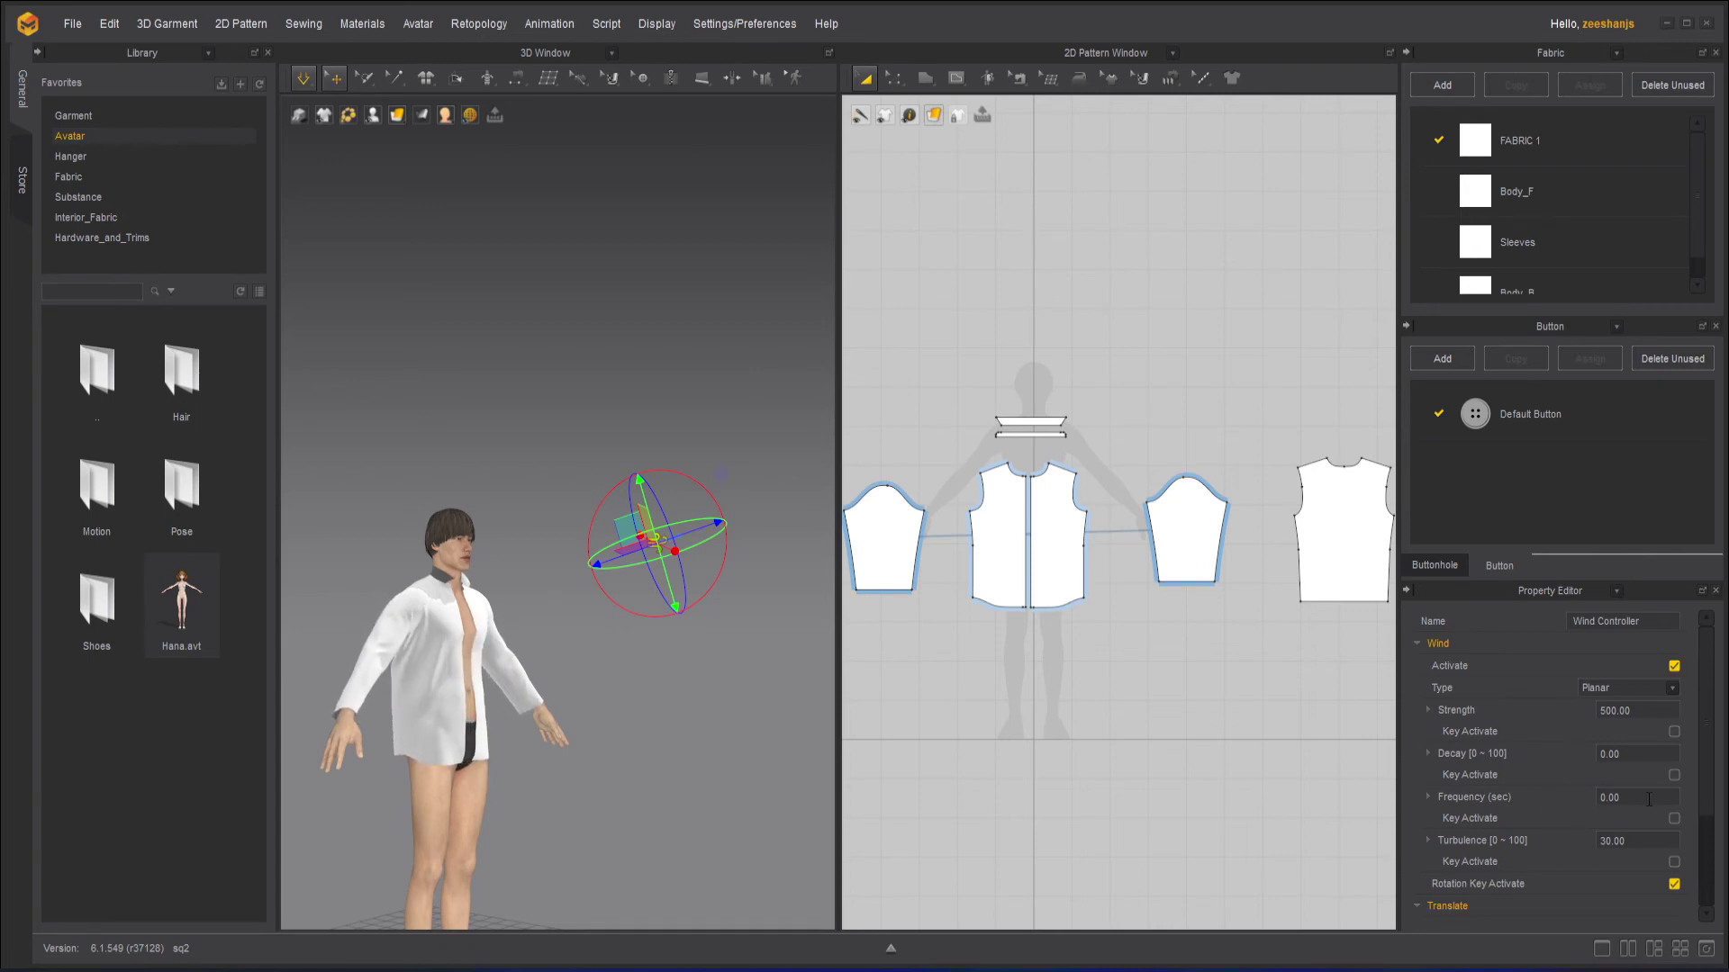
{"action": "key", "text": "Return"}
{"action": "type", "text": "5"}
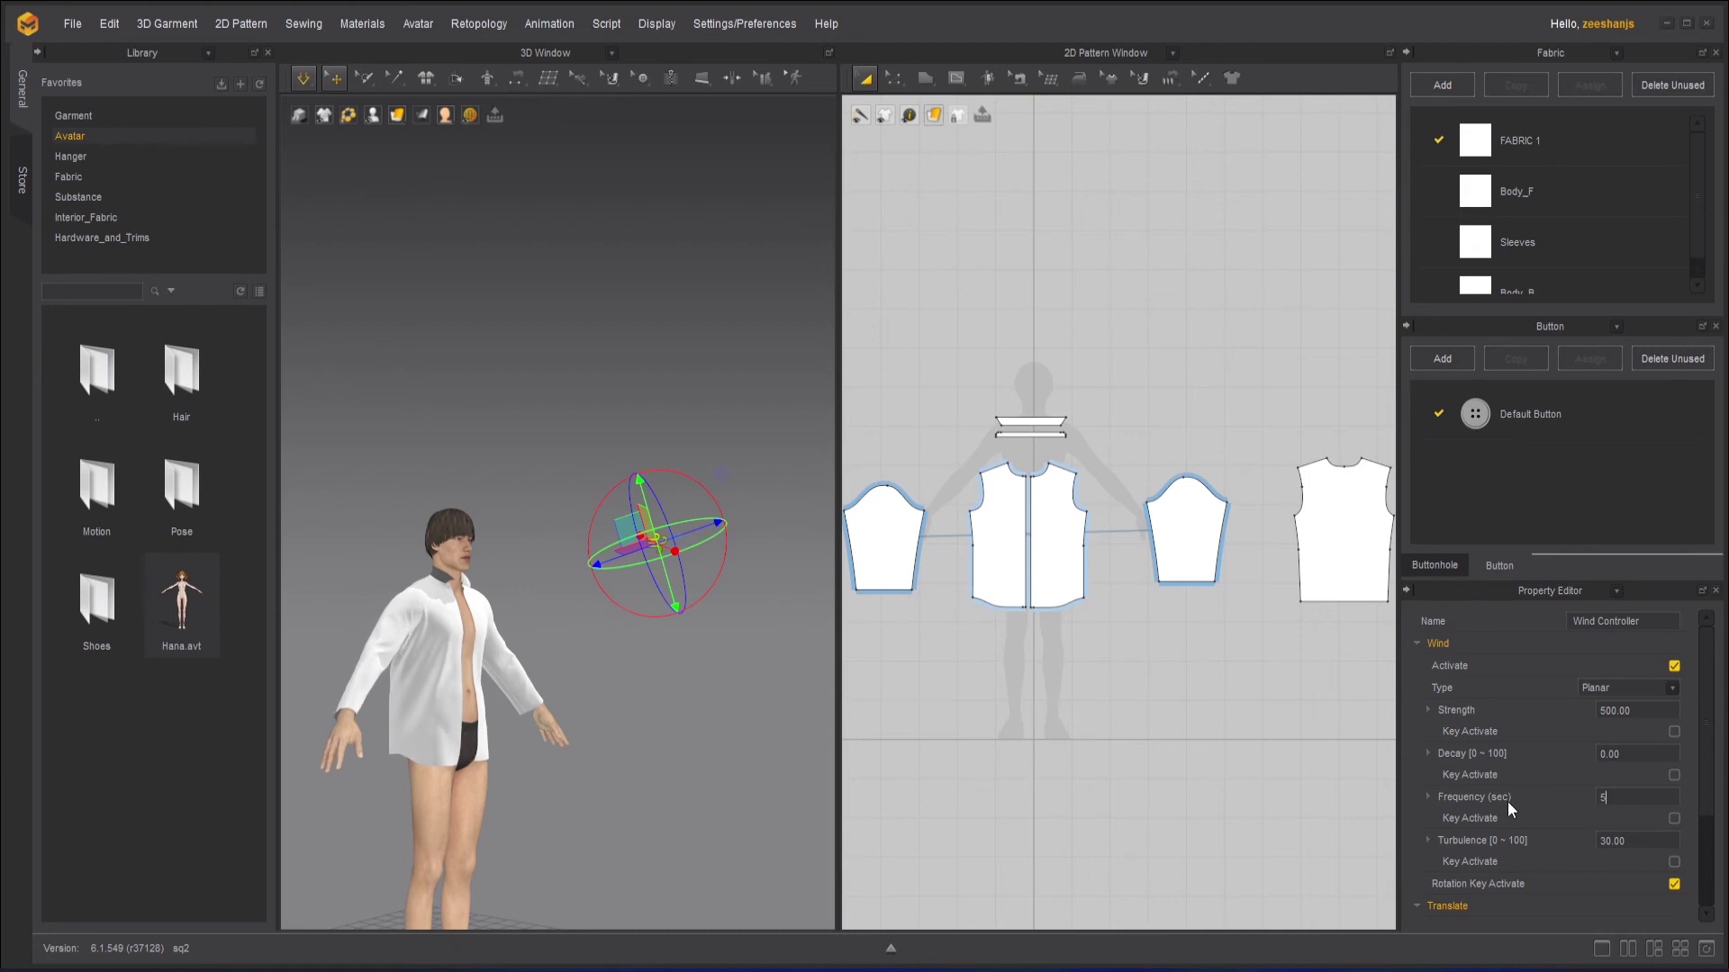
{"action": "key", "text": "Return"}
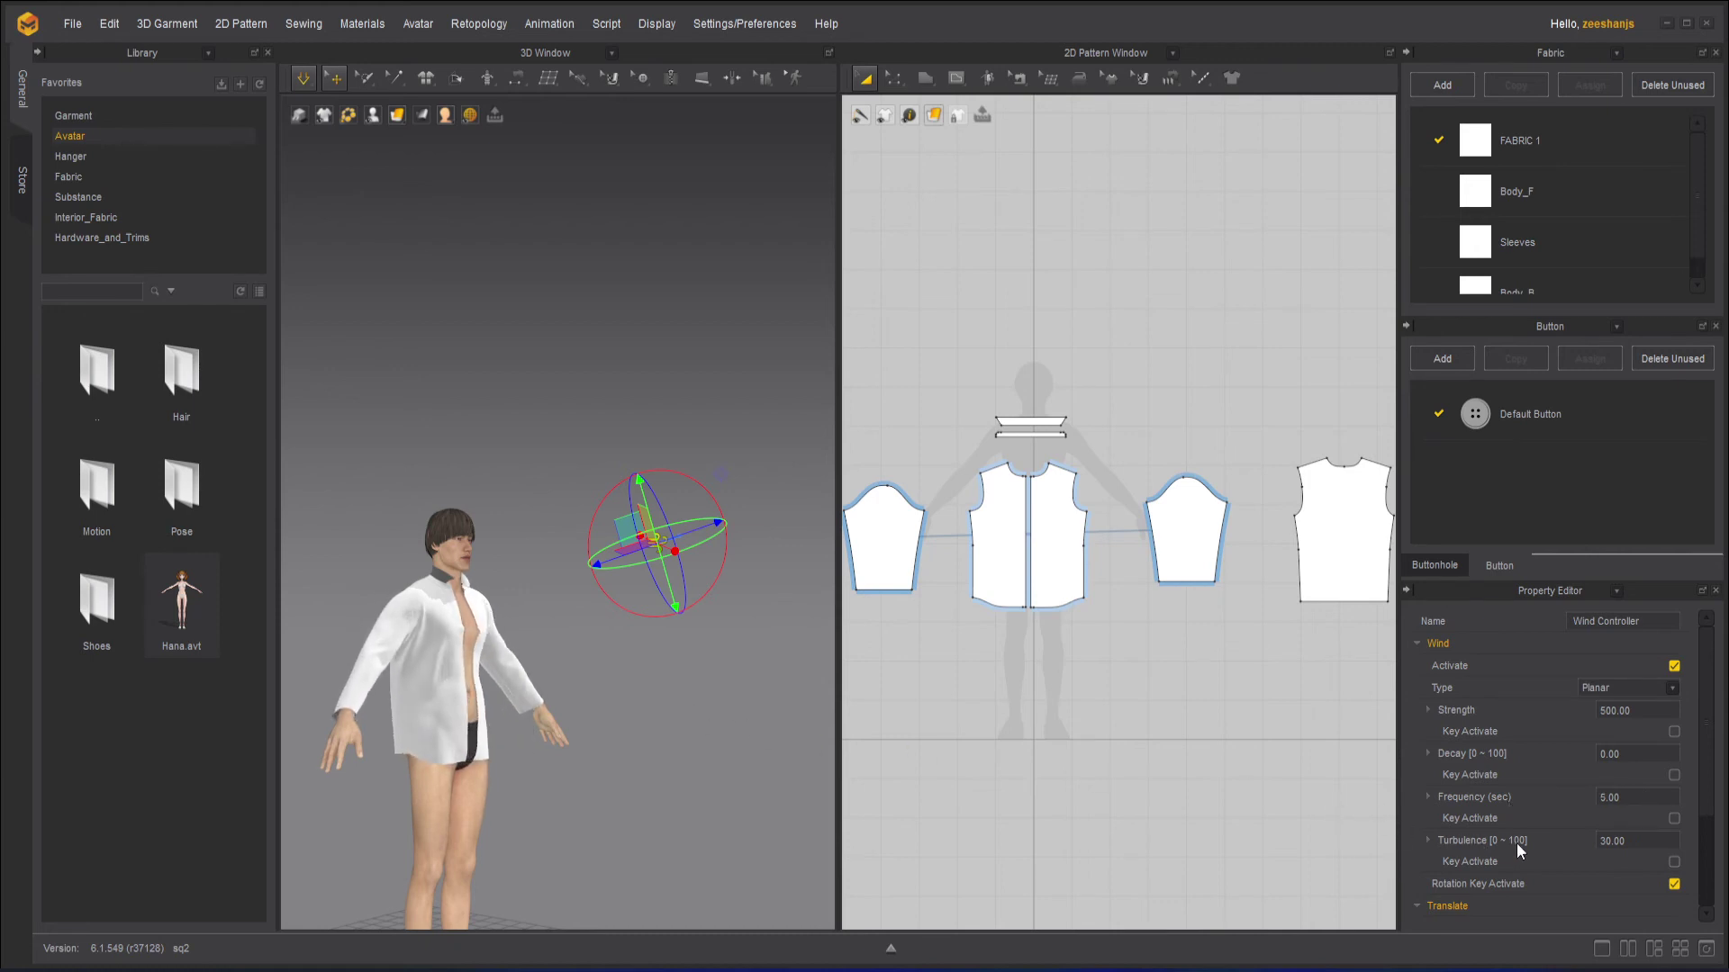
Step: Try a wind turbulence of 100, and lower it to 1
{"action": "left_click", "coordinate": [1651, 839]}
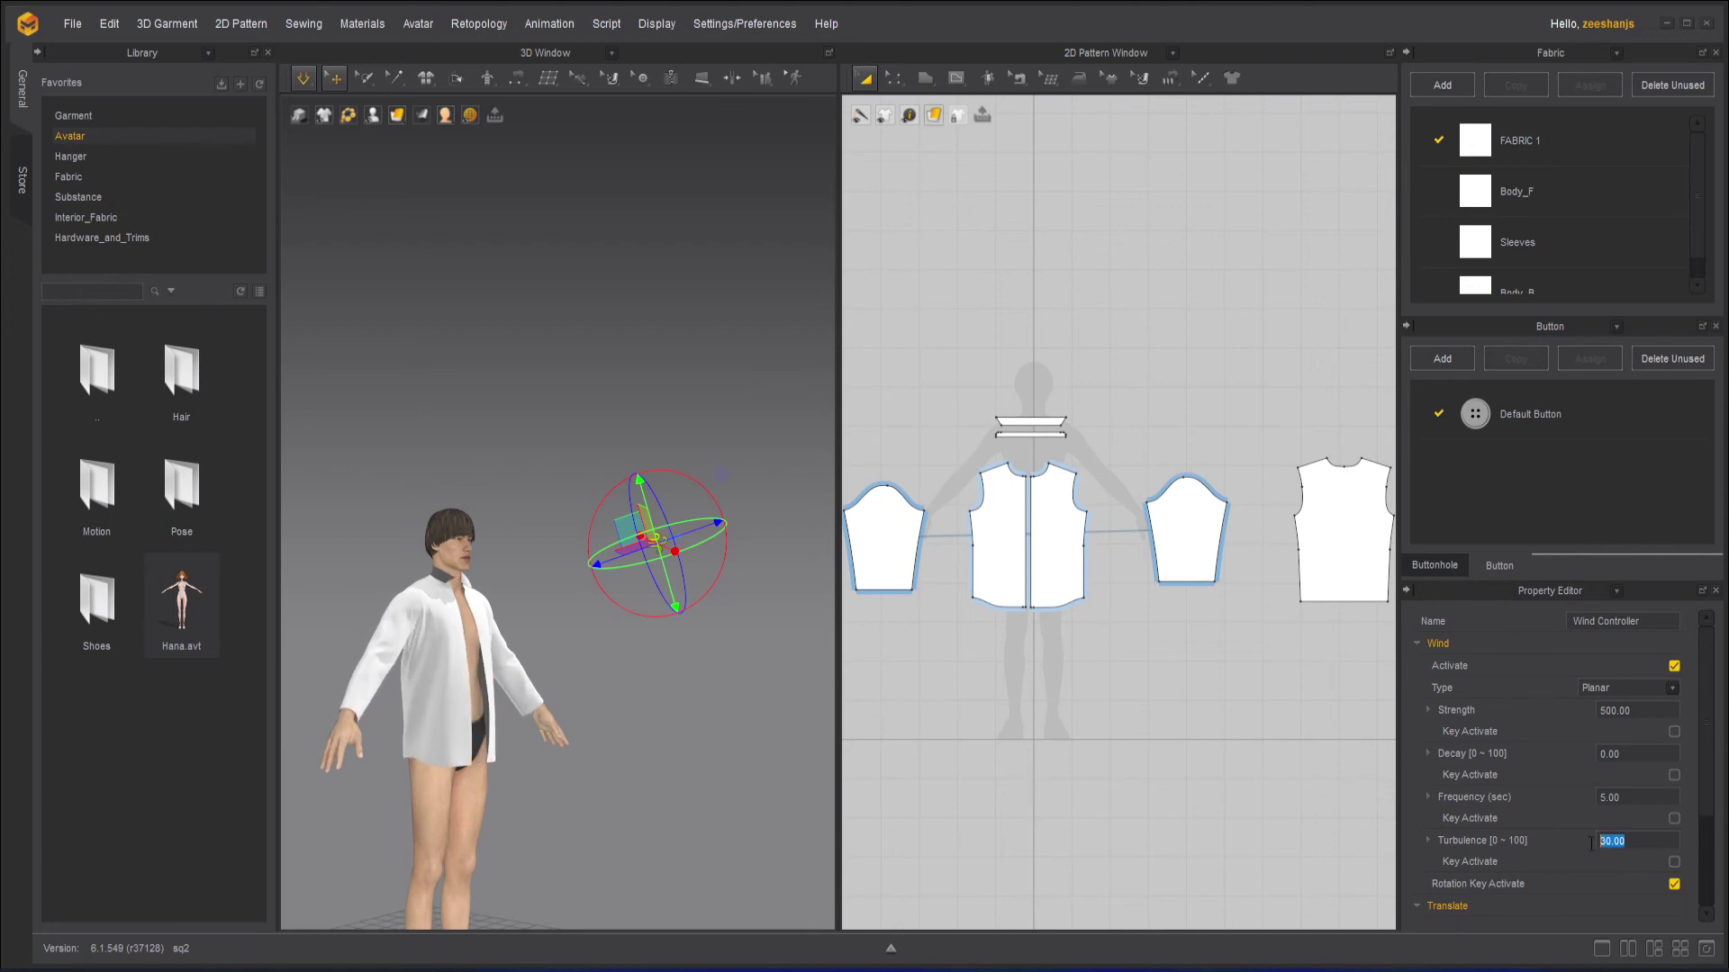
{"action": "scroll", "coordinate": [1579, 809], "scroll_direction": "down", "scroll_amount": 1}
{"action": "scroll", "coordinate": [1579, 808], "scroll_direction": "down", "scroll_amount": 1}
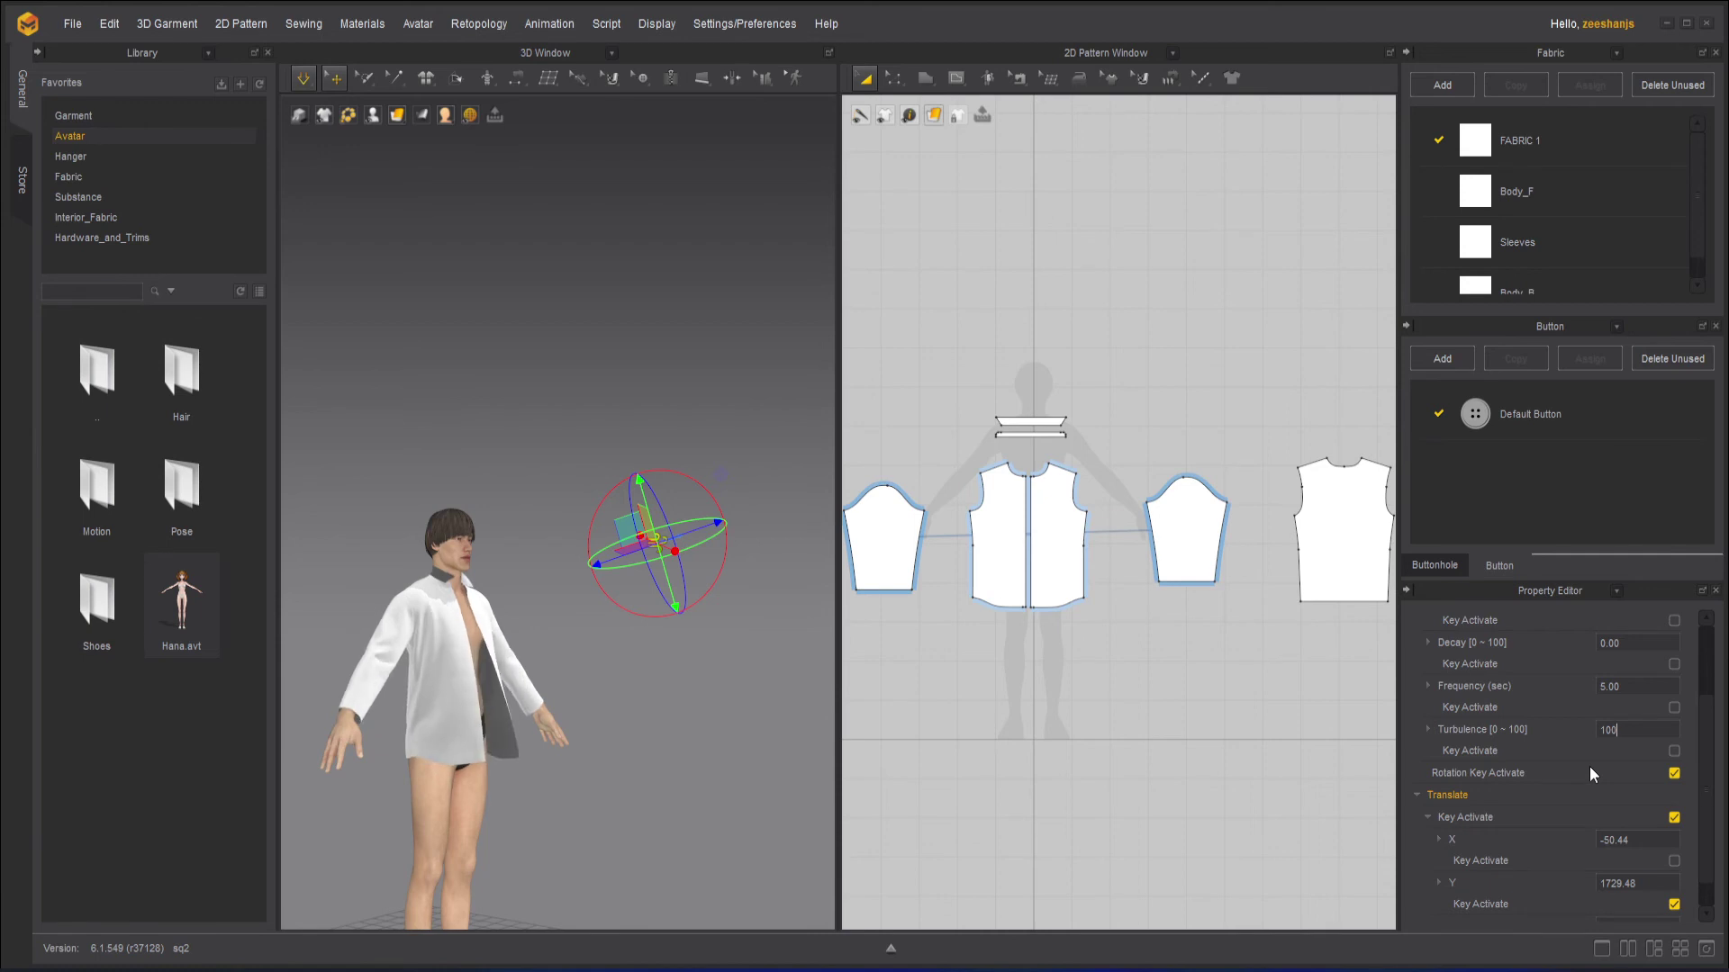
{"action": "double_click", "coordinate": [1652, 731]}
{"action": "type", "text": "1"}
{"action": "key", "text": "Return"}
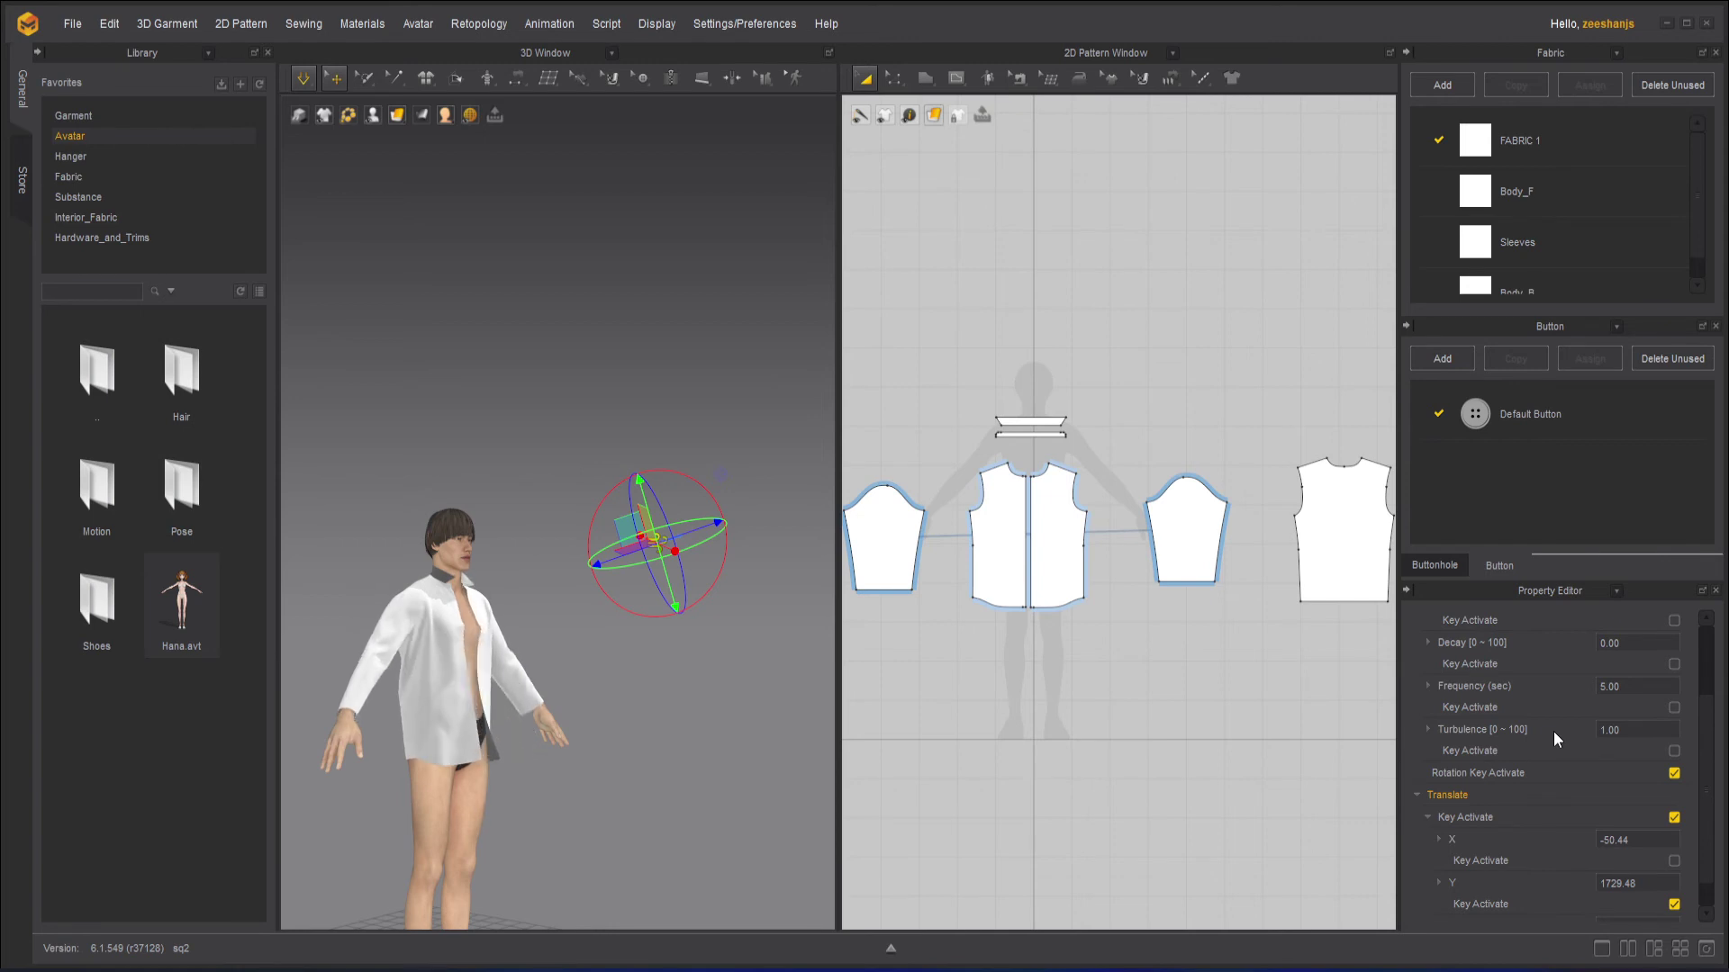
Step: Reset the wind turbulence to 30
{"action": "left_click_drag", "start_coordinate": [1635, 731], "coordinate": [1601, 730]}
{"action": "type", "text": "30"}
{"action": "key", "text": "Return"}
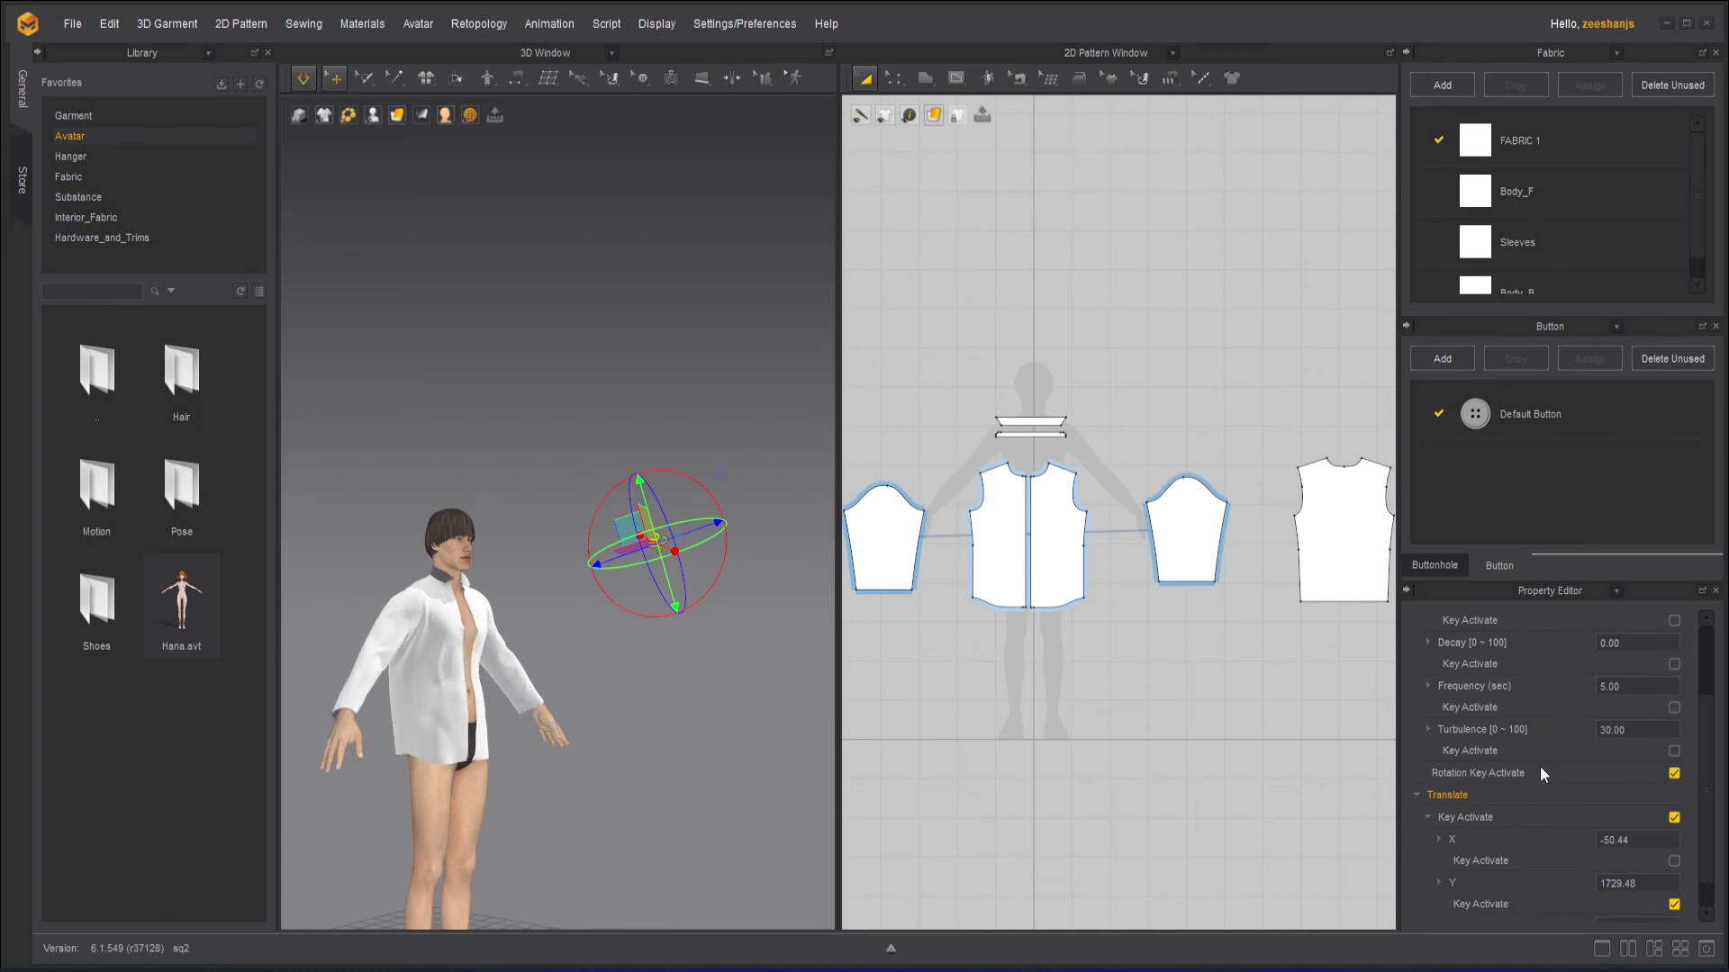
Step: Toggle the simulation and move the wind controller slightly down and sideways, to about X -301, Y 1678 and Z 1108
{"action": "scroll", "coordinate": [1542, 770], "scroll_direction": "down", "scroll_amount": 1}
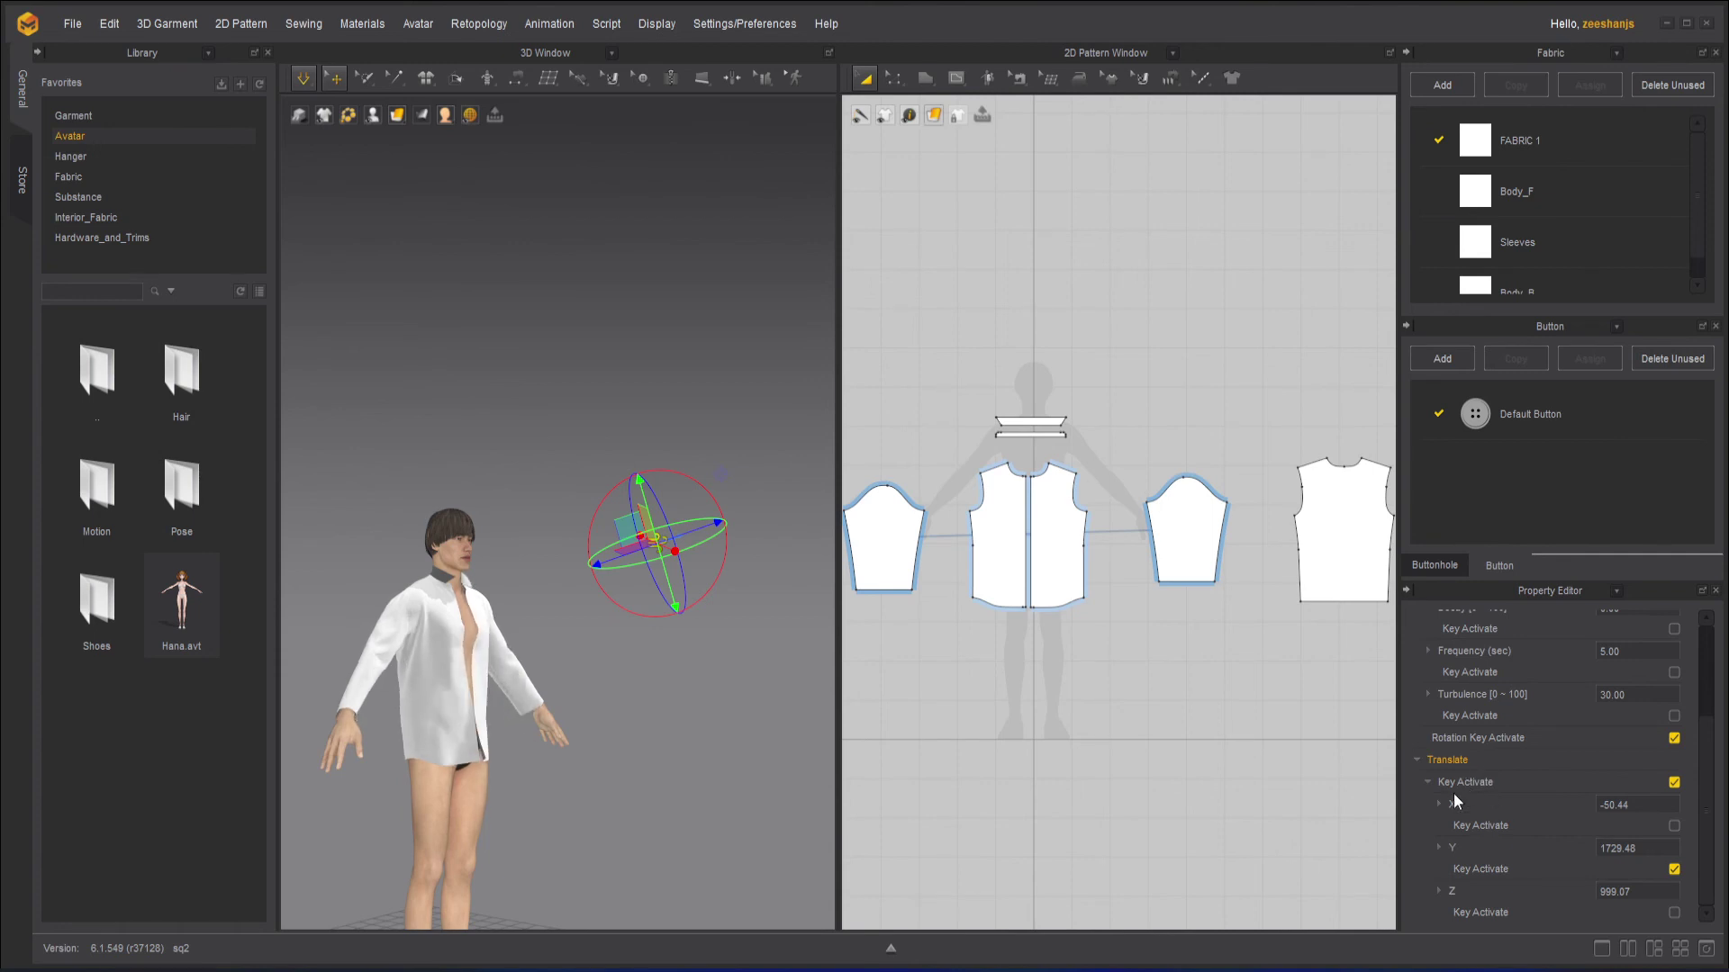
{"action": "right_click_drag", "start_coordinate": [715, 567], "coordinate": [737, 595]}
{"action": "key", "text": "space"}
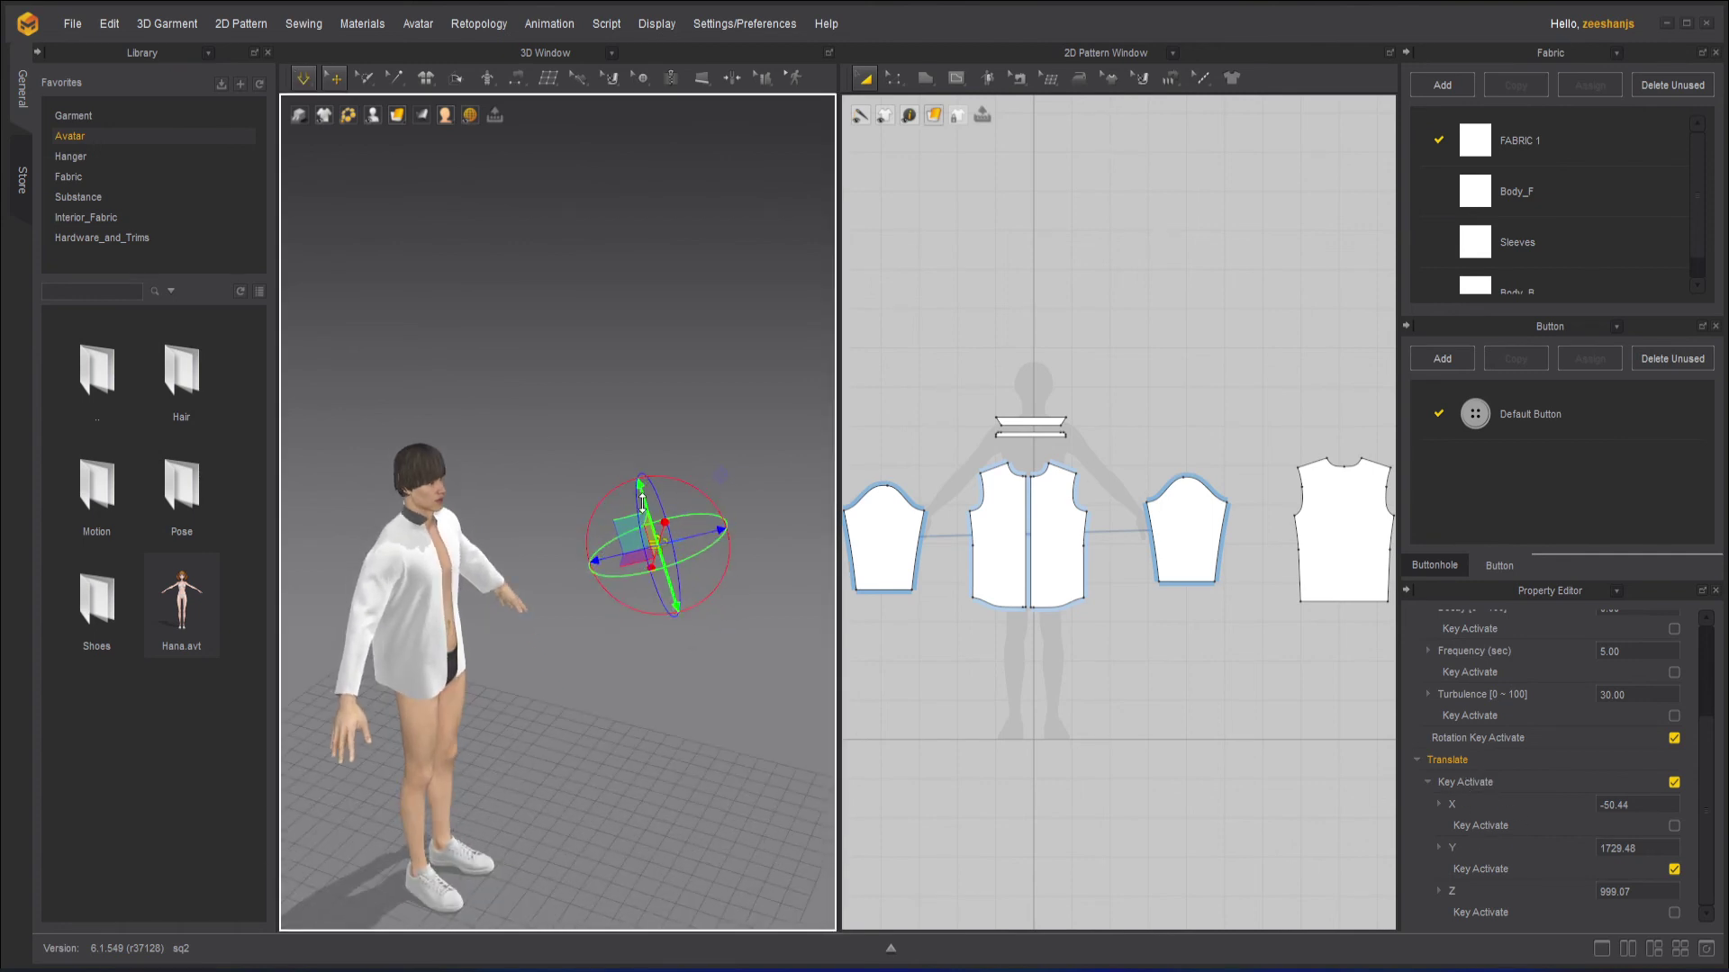
{"action": "mouse_move", "coordinate": [649, 497]}
{"action": "left_mouse_down"}
{"action": "mouse_move", "coordinate": [626, 419]}
{"action": "mouse_move", "coordinate": [653, 513]}
{"action": "left_mouse_up"}
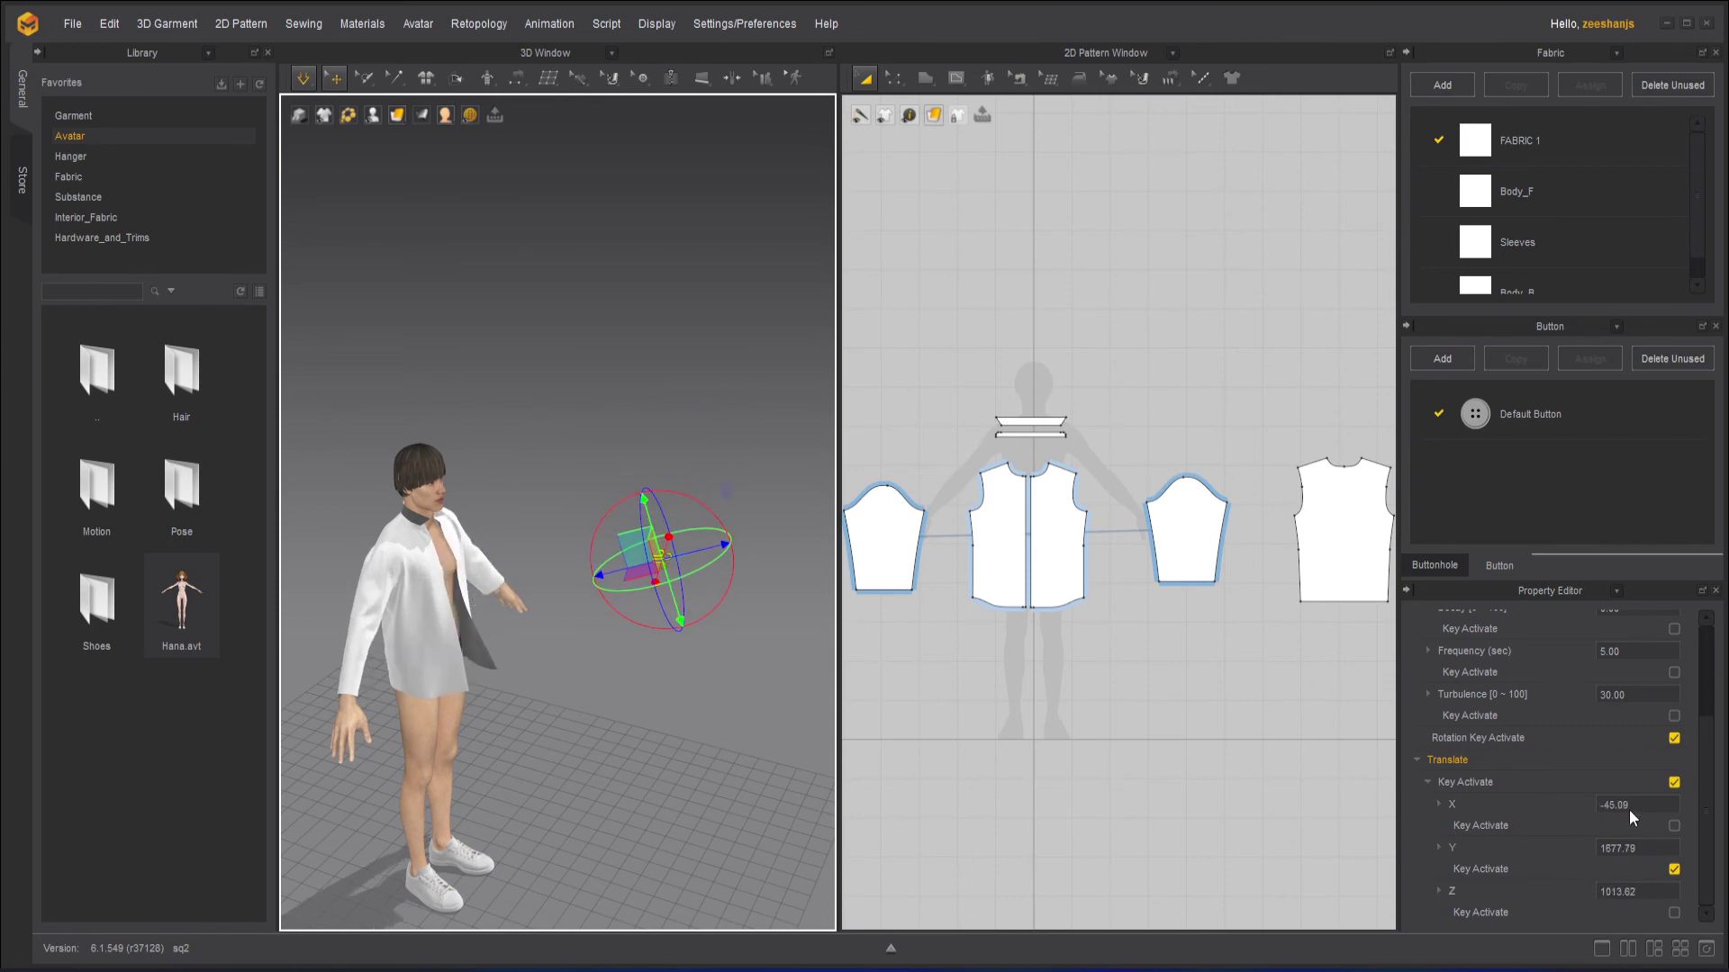
{"action": "right_click_drag", "start_coordinate": [828, 614], "coordinate": [693, 633]}
{"action": "left_click_drag", "start_coordinate": [710, 541], "coordinate": [650, 570]}
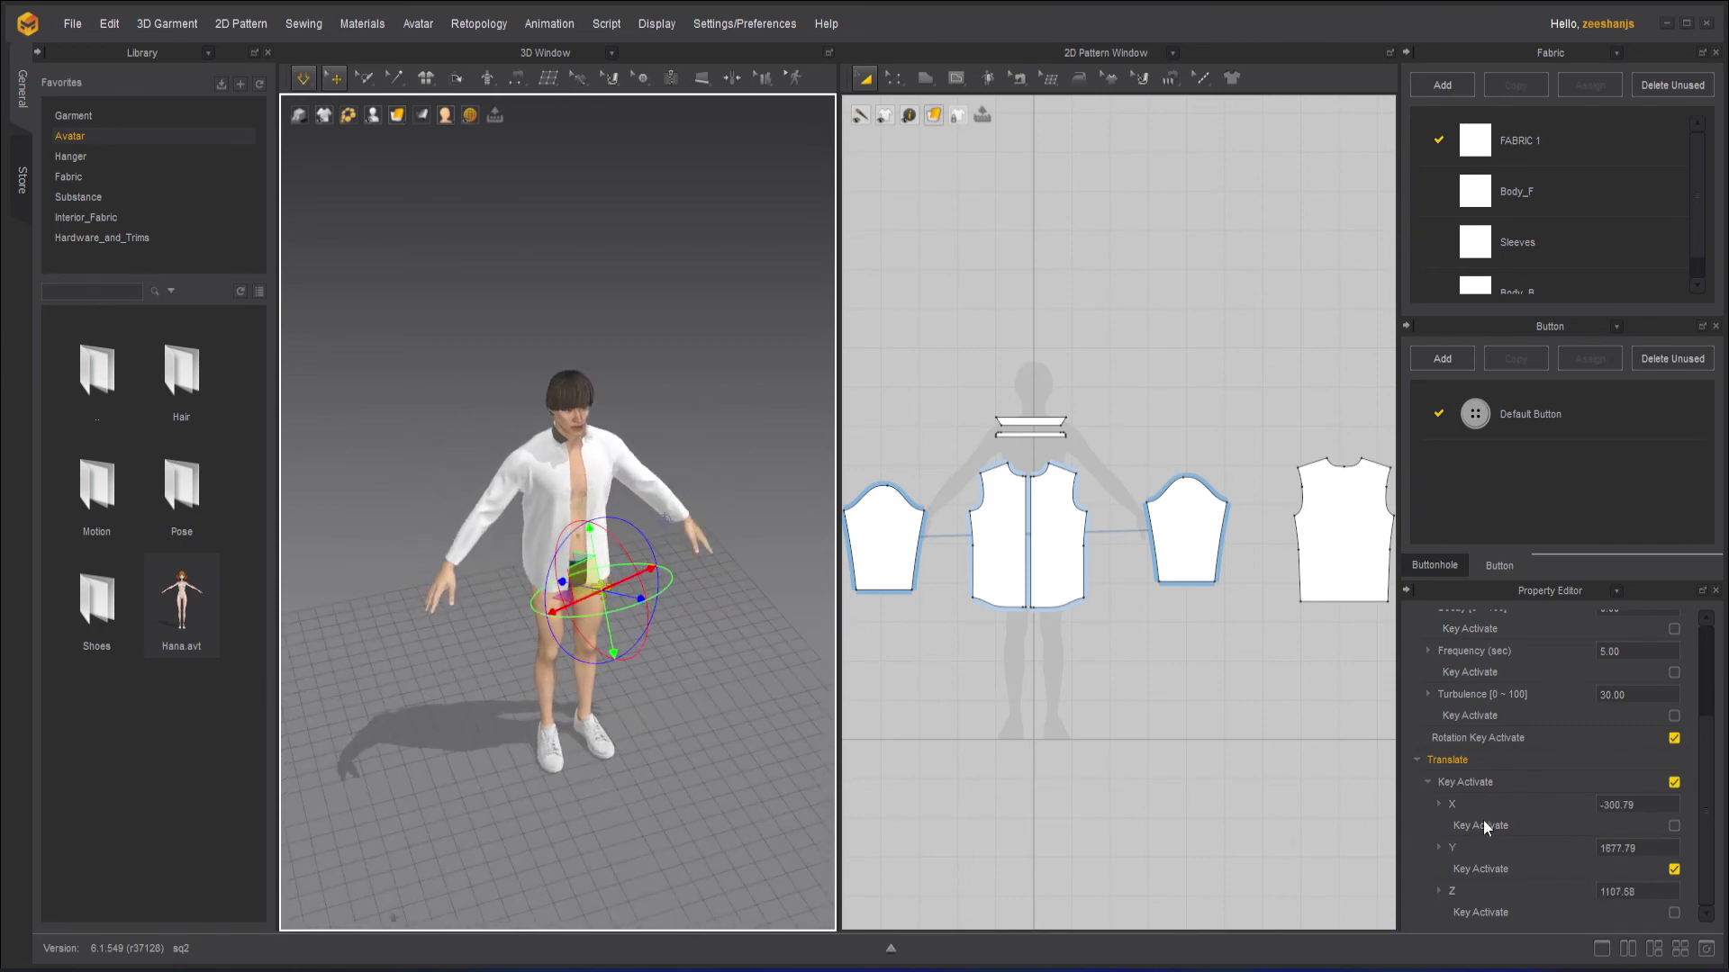
Step: Inspect the shirt and wind controller from several angles, ending with a front view, and toggle the simulation
{"action": "right_click_drag", "start_coordinate": [758, 664], "coordinate": [882, 626]}
{"action": "right_click_drag", "start_coordinate": [716, 665], "coordinate": [547, 674]}
{"action": "scroll", "coordinate": [636, 662], "scroll_direction": "down", "scroll_amount": 1}
{"action": "scroll", "coordinate": [640, 693], "scroll_direction": "up", "scroll_amount": 3}
{"action": "middle_click_drag", "start_coordinate": [632, 632], "coordinate": [593, 680]}
{"action": "right_click_drag", "start_coordinate": [593, 680], "coordinate": [563, 726]}
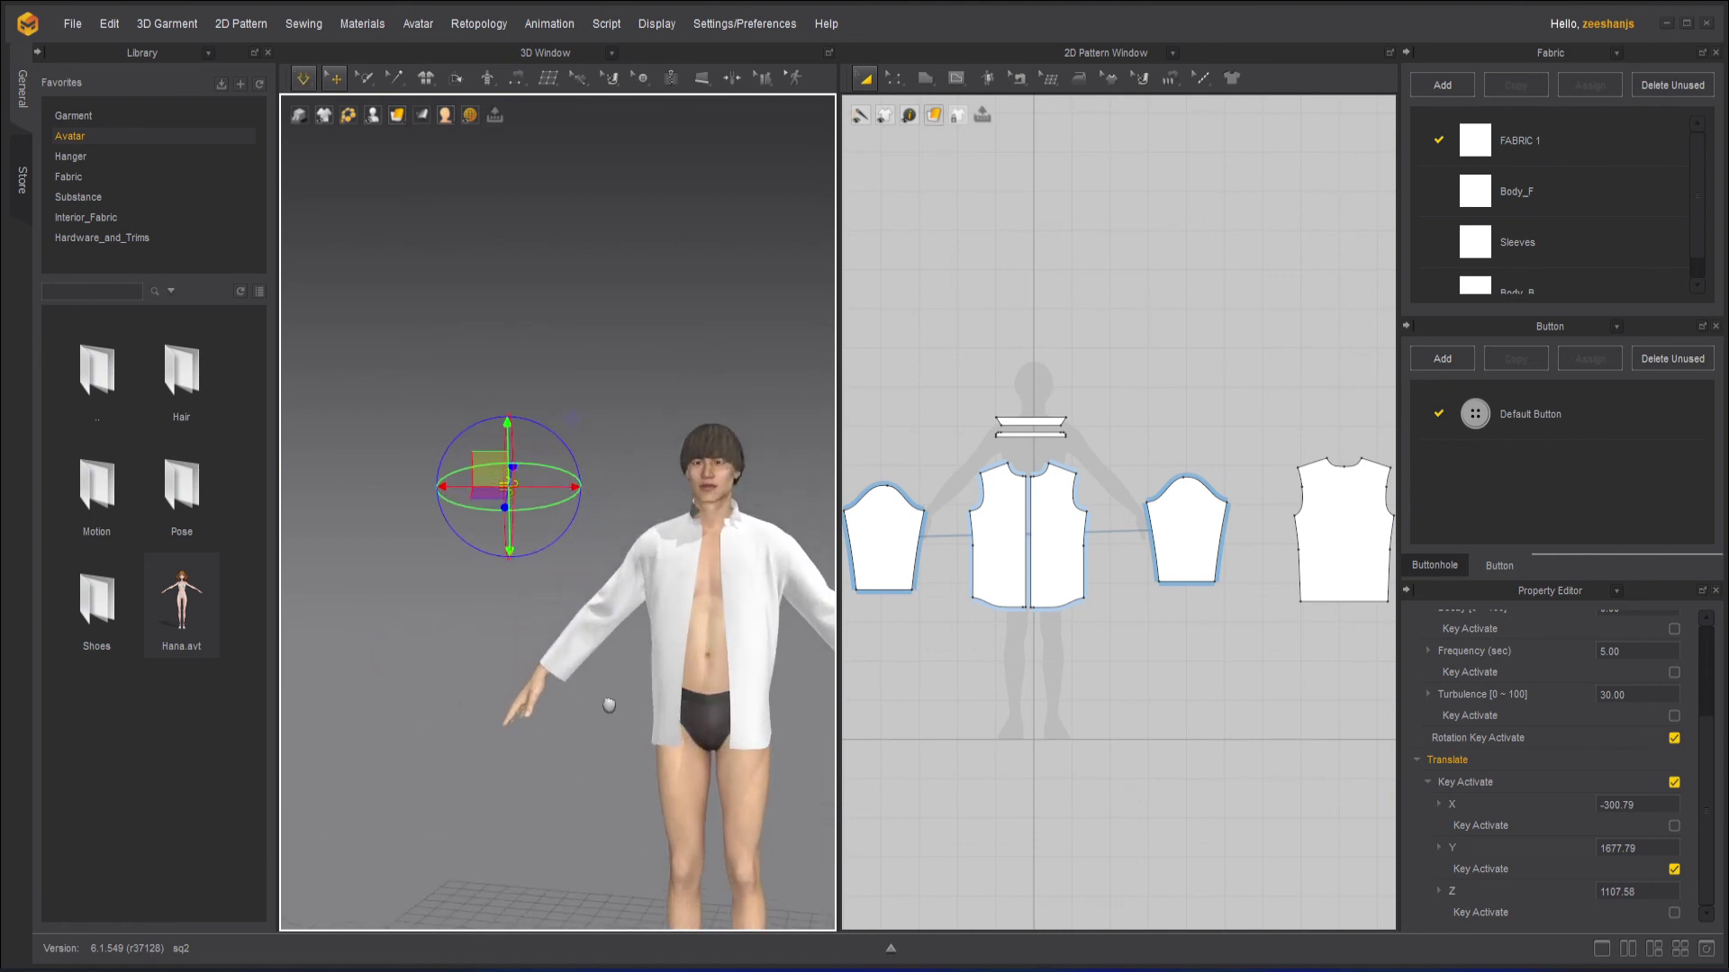
{"action": "middle_click_drag", "start_coordinate": [677, 728], "coordinate": [578, 728]}
{"action": "key", "text": "space"}
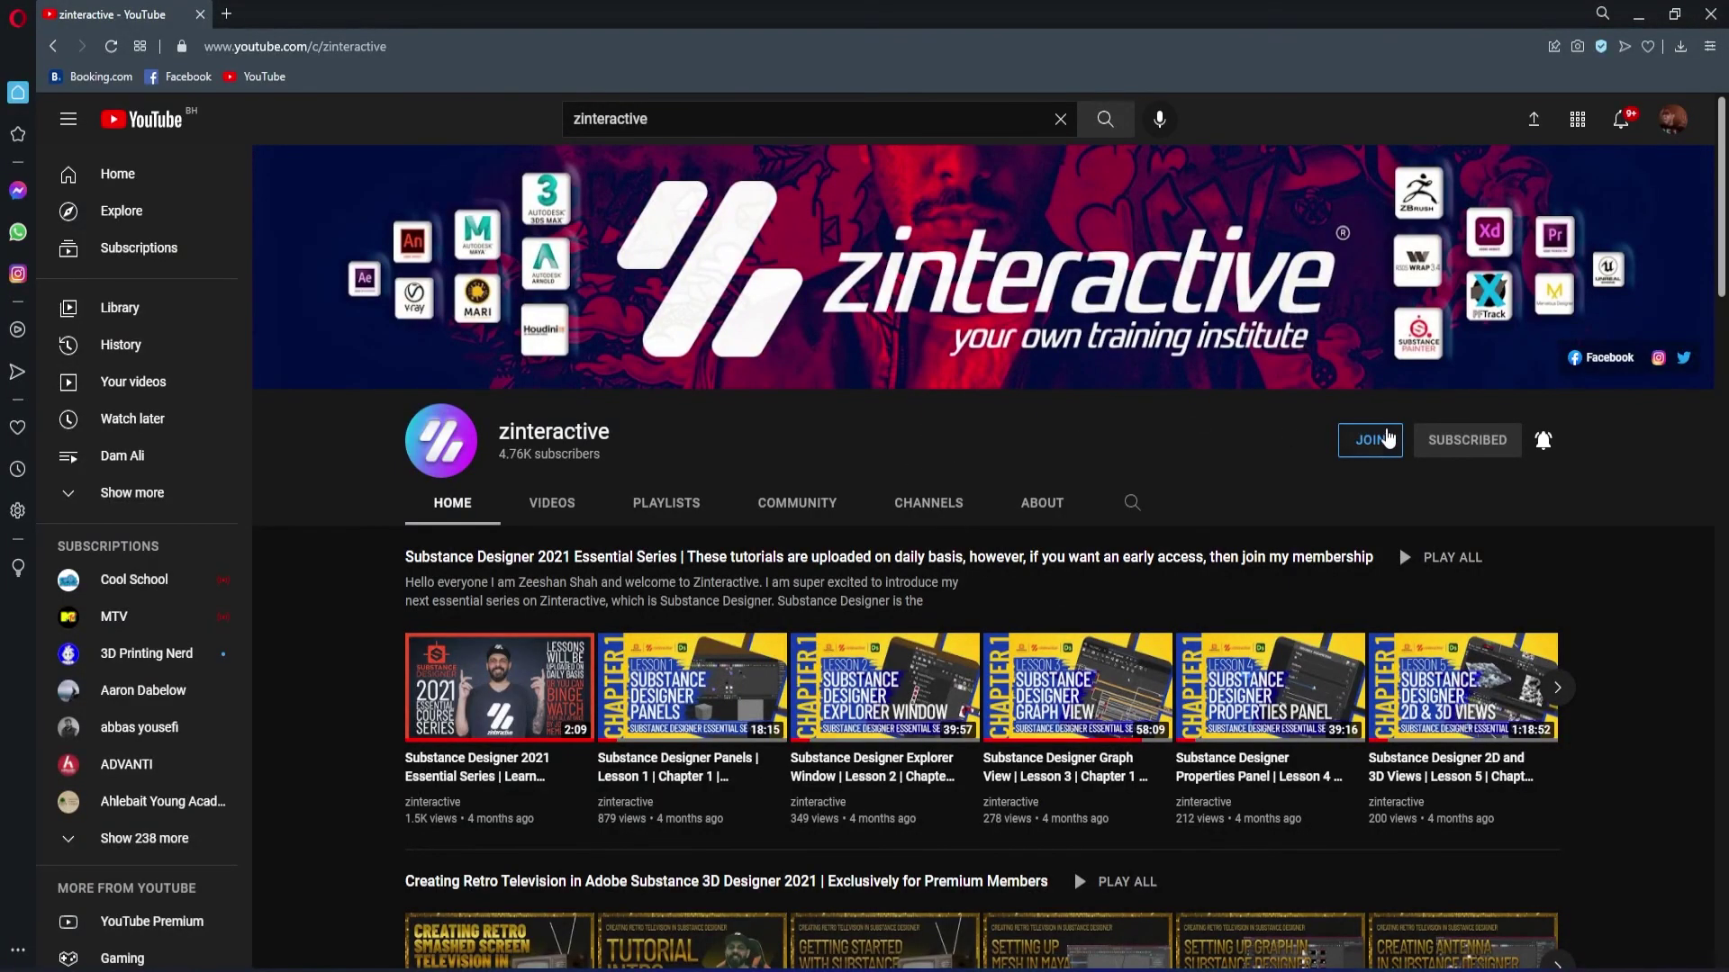
Step: Switch to YouTube, open the zinteractive channel's membership options and view the Zi Early Bird Level
{"action": "left_click", "coordinate": [1386, 437]}
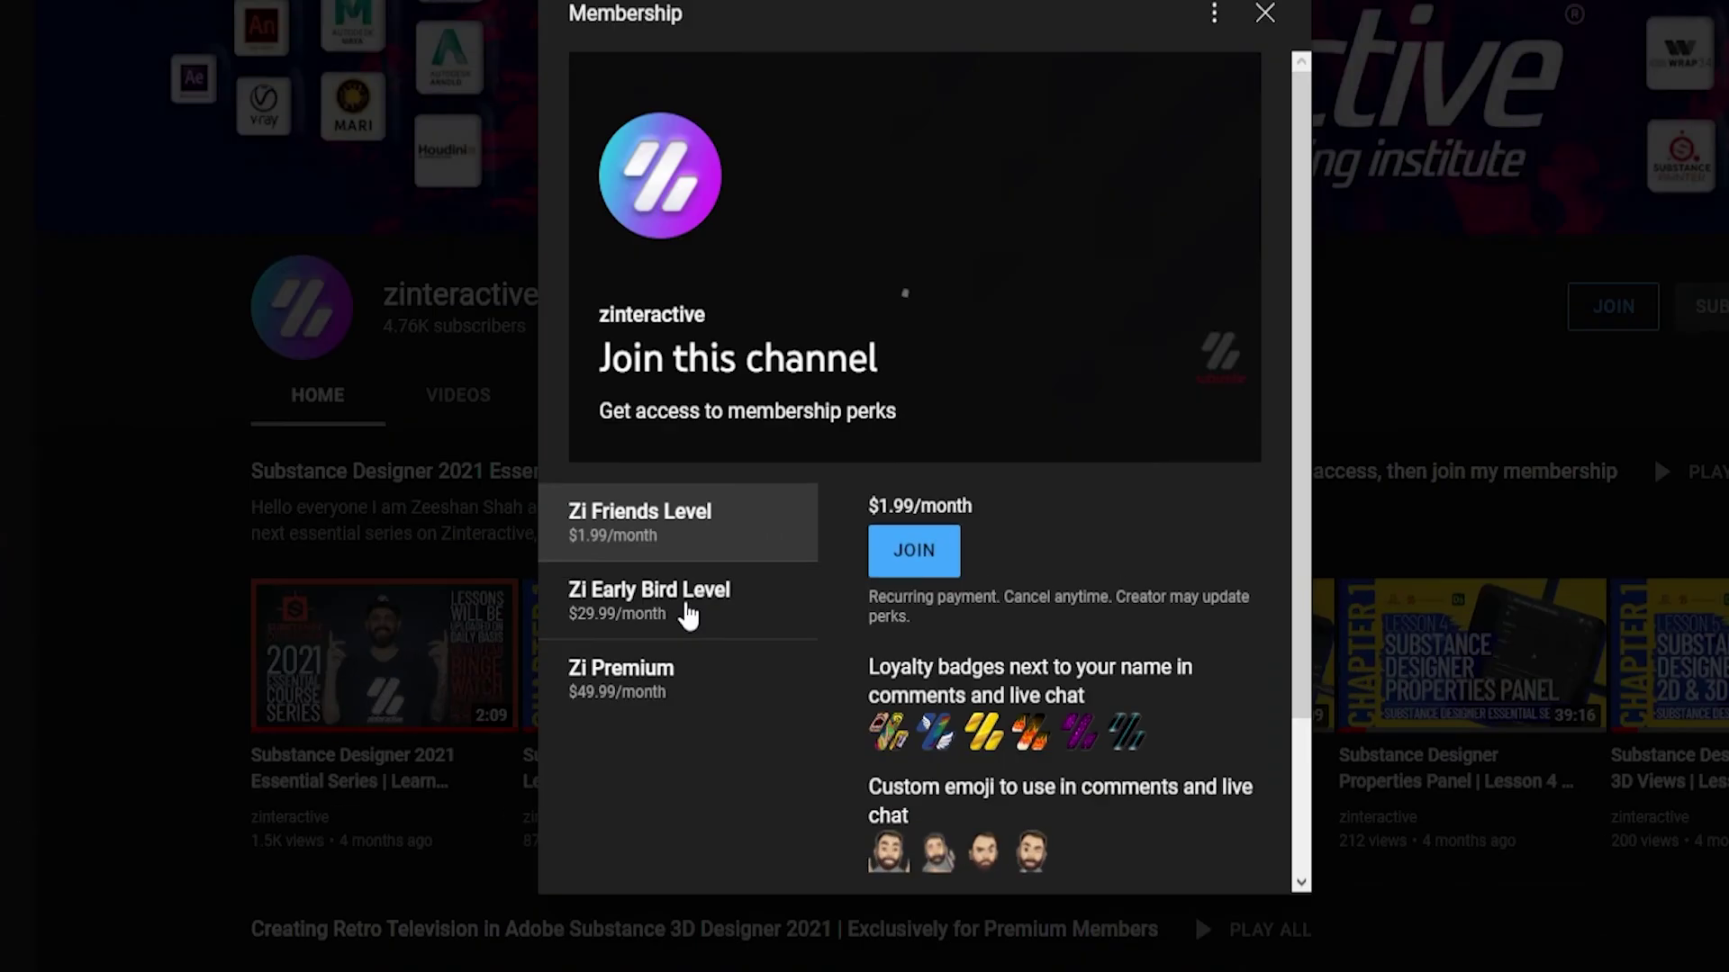
{"action": "left_click", "coordinate": [711, 649]}
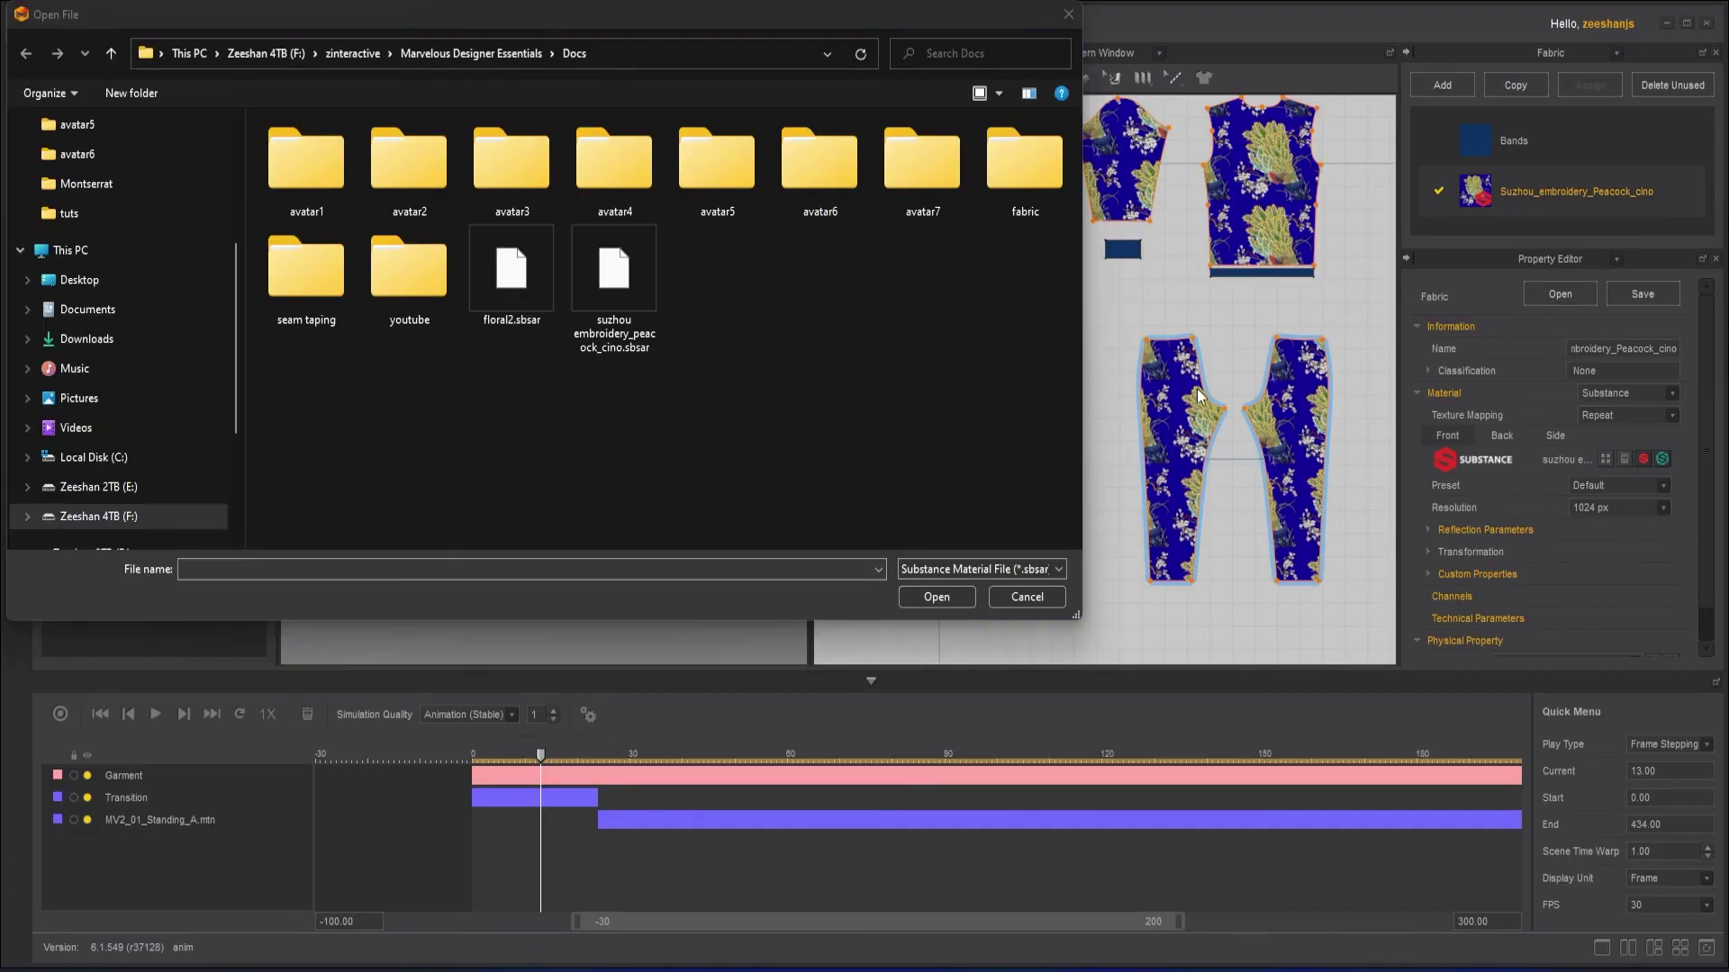
Step: Switch to Marvelous Designer, load the floral2.sbsar Substance material for the trousers, and select the upper garment's pattern pieces
{"action": "left_click", "coordinate": [511, 270]}
{"action": "left_click", "coordinate": [962, 597]}
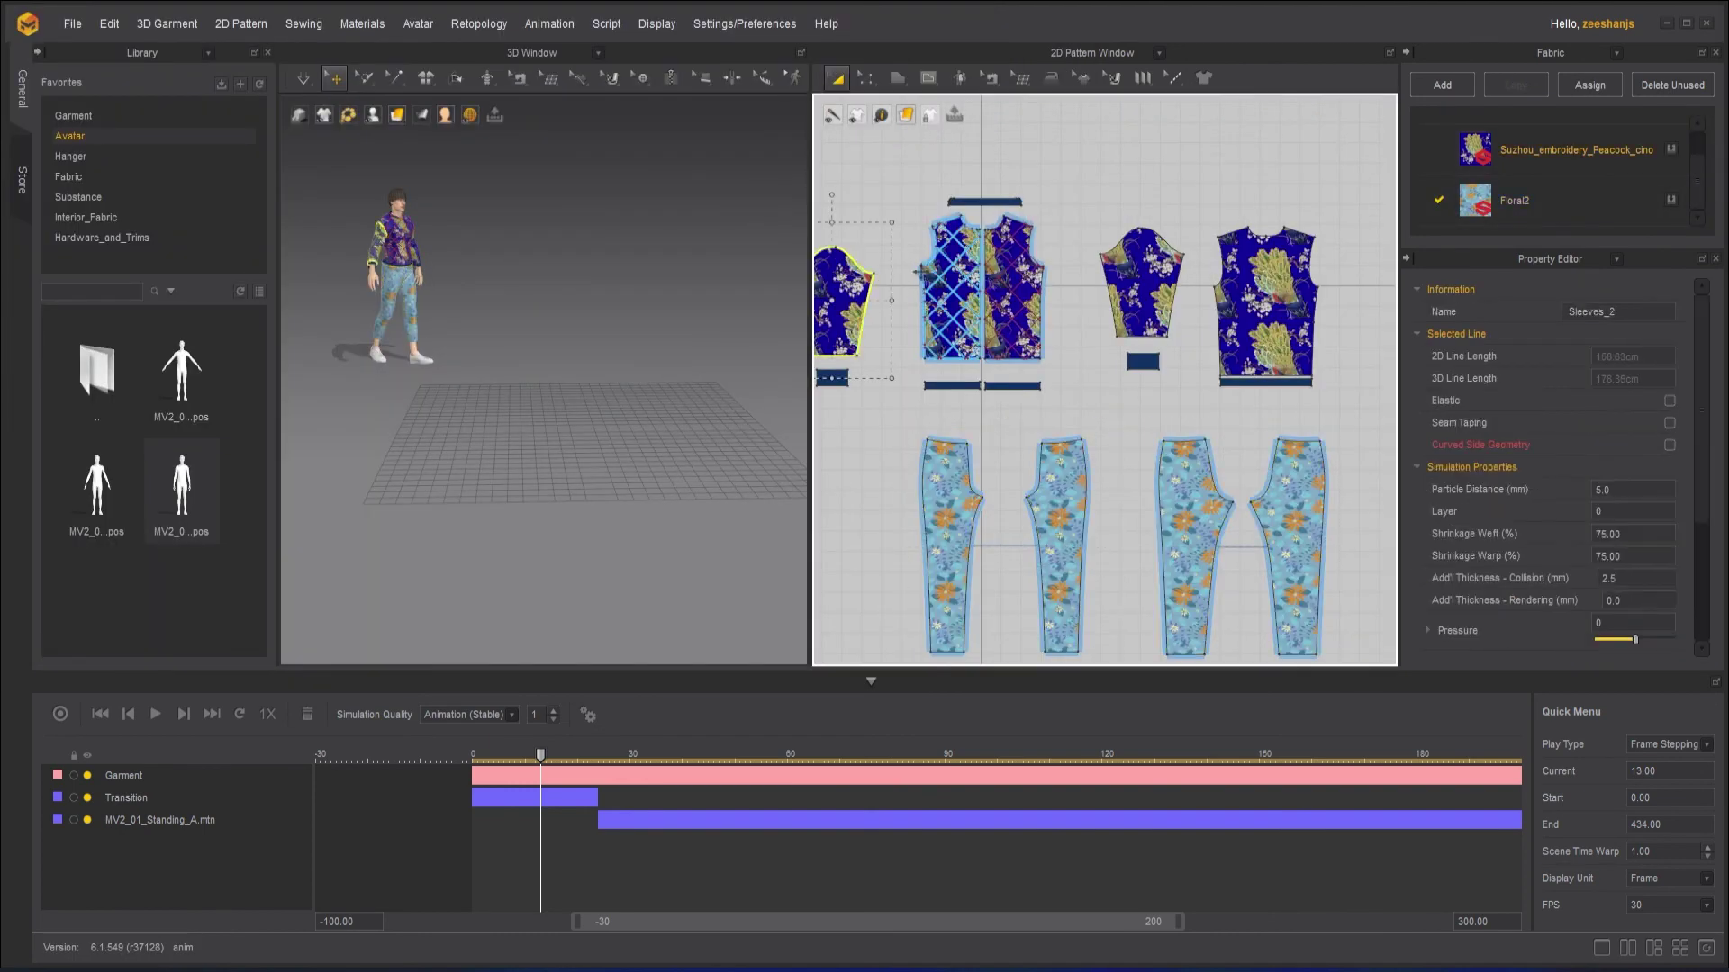
{"action": "left_click_drag", "start_coordinate": [922, 272], "coordinate": [1324, 382]}
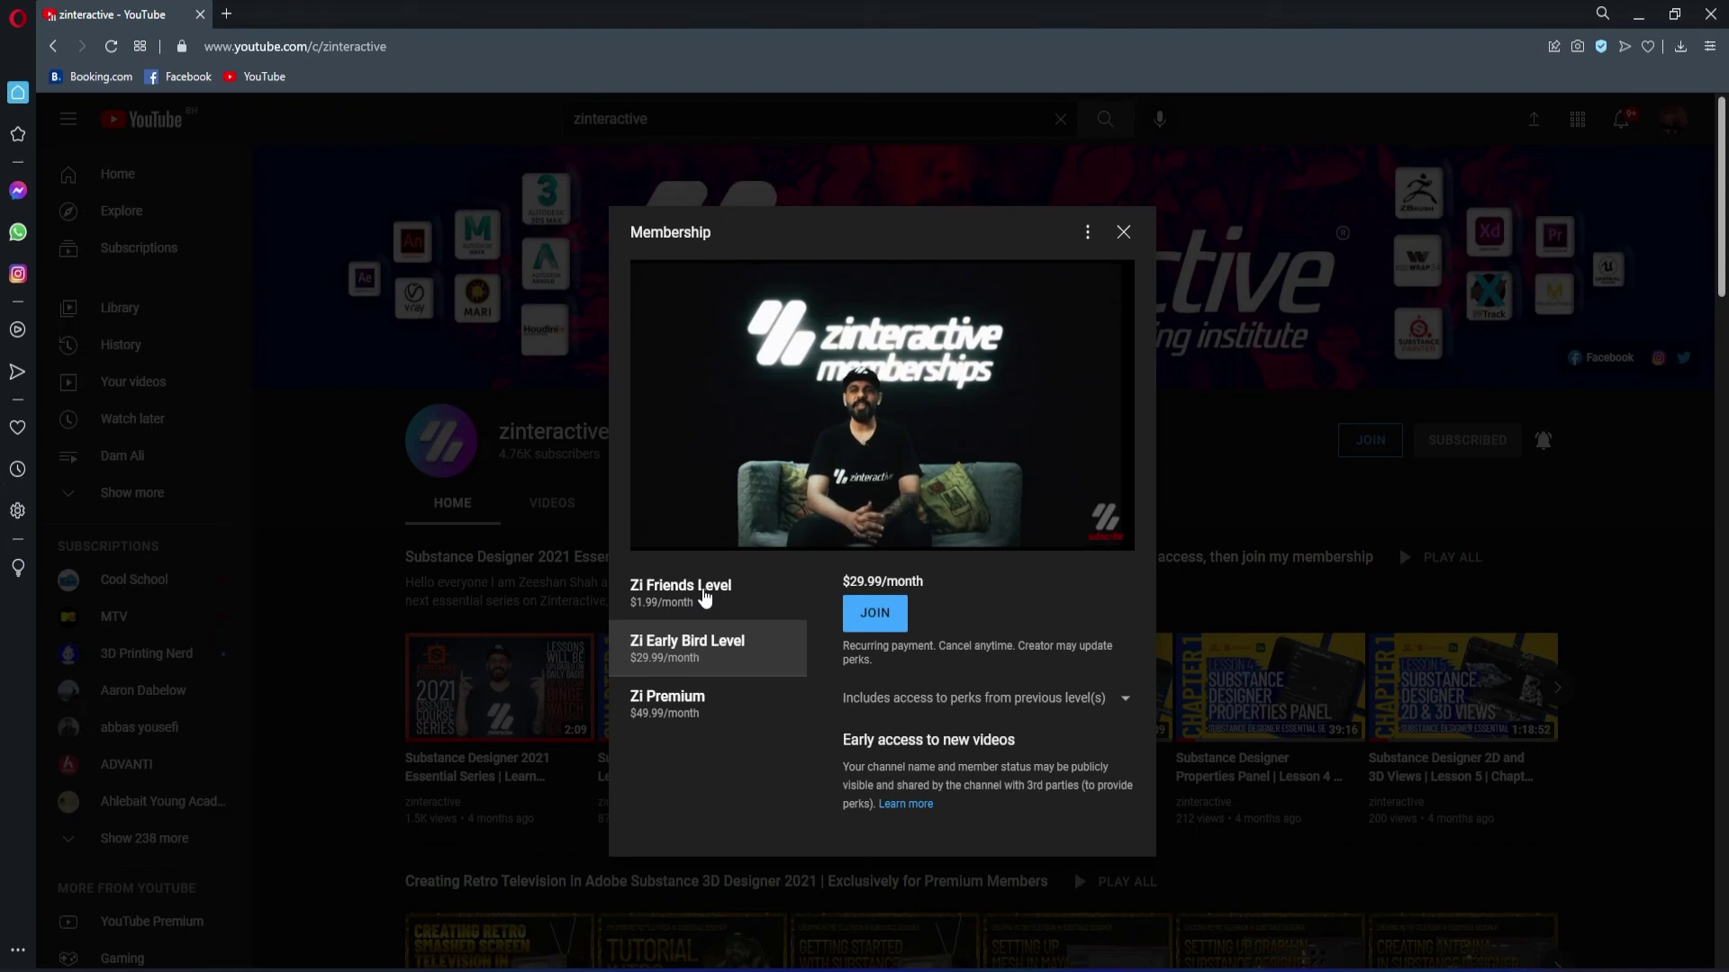
Step: Switch back to YouTube and view the Zi Friends Level in the channel's membership options
{"action": "left_click", "coordinate": [705, 598]}
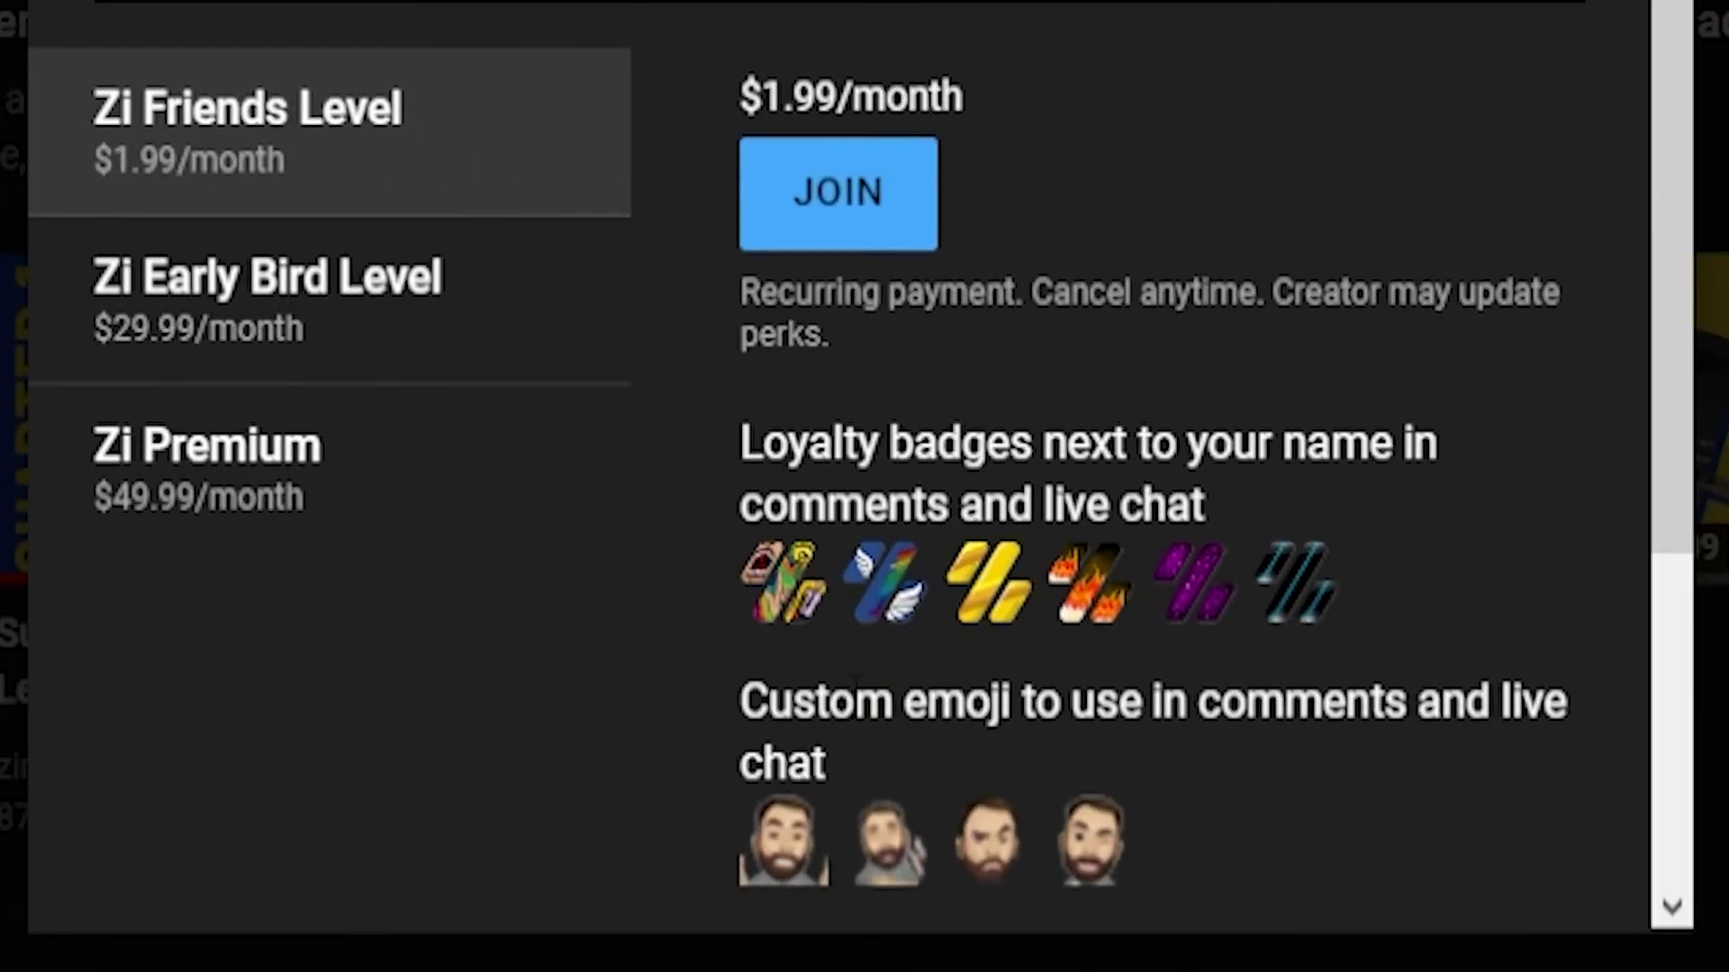